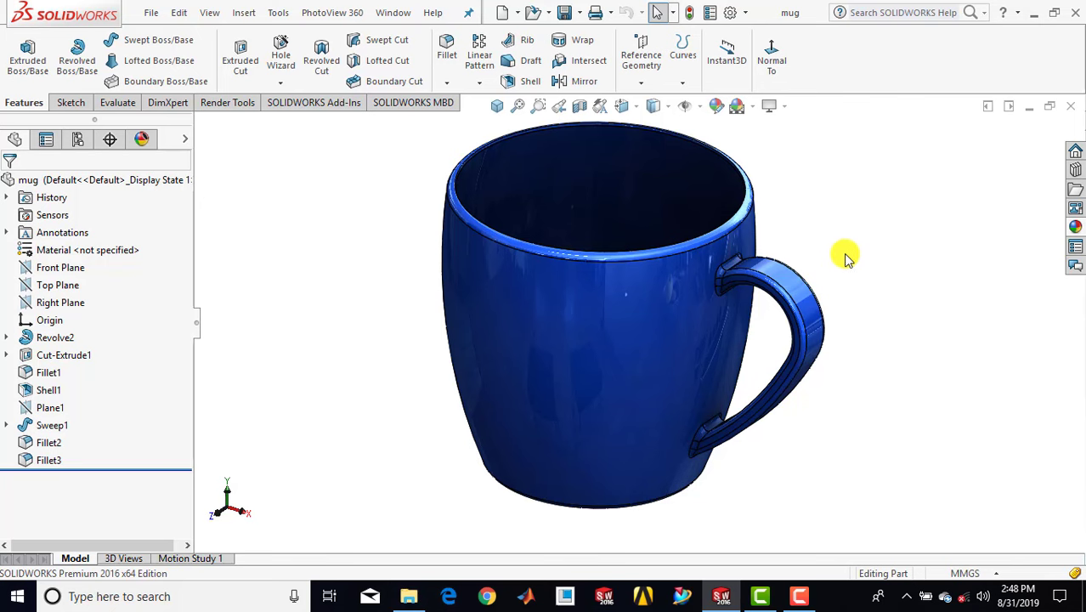
- Close the finished mug and create a new part document
{"action": "middle_click_drag", "start_coordinate": [842, 340], "coordinate": [936, 450]}
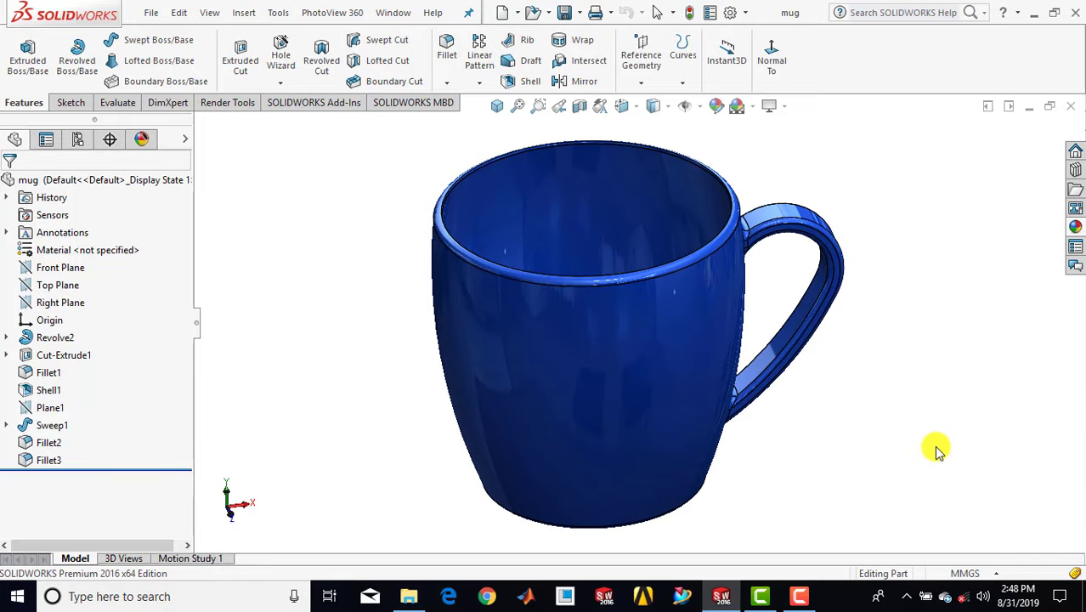
{"action": "left_click", "coordinate": [1067, 104]}
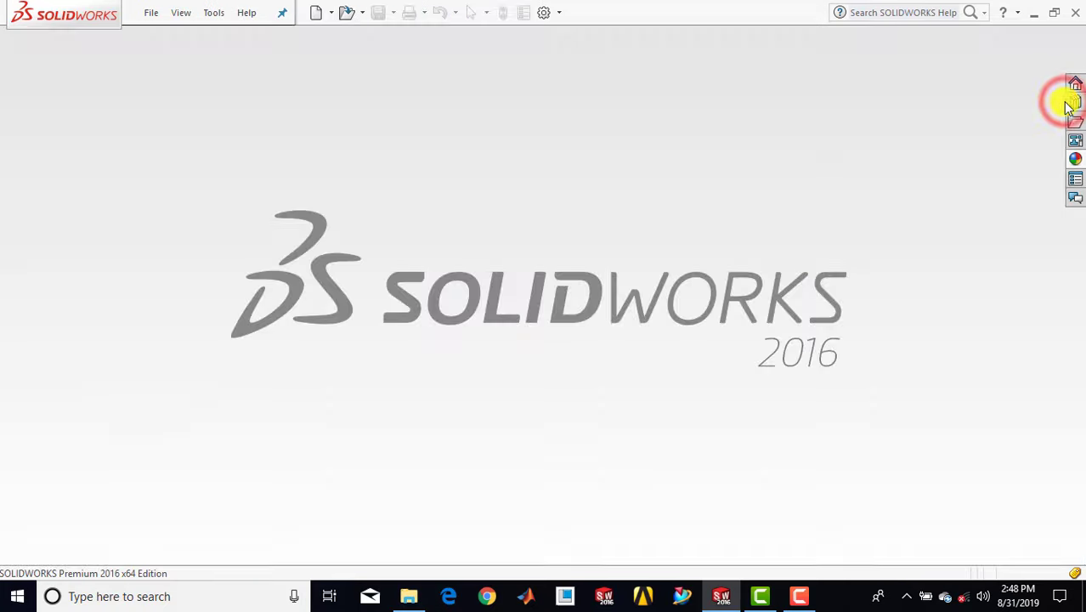
{"action": "left_click", "coordinate": [313, 15]}
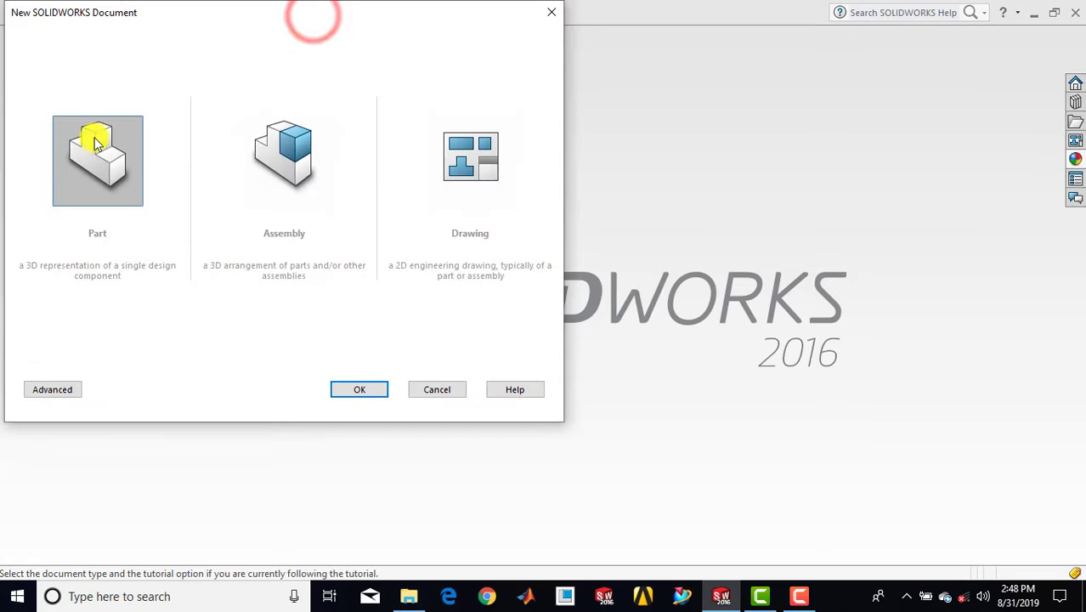
{"action": "double_click", "coordinate": [83, 149]}
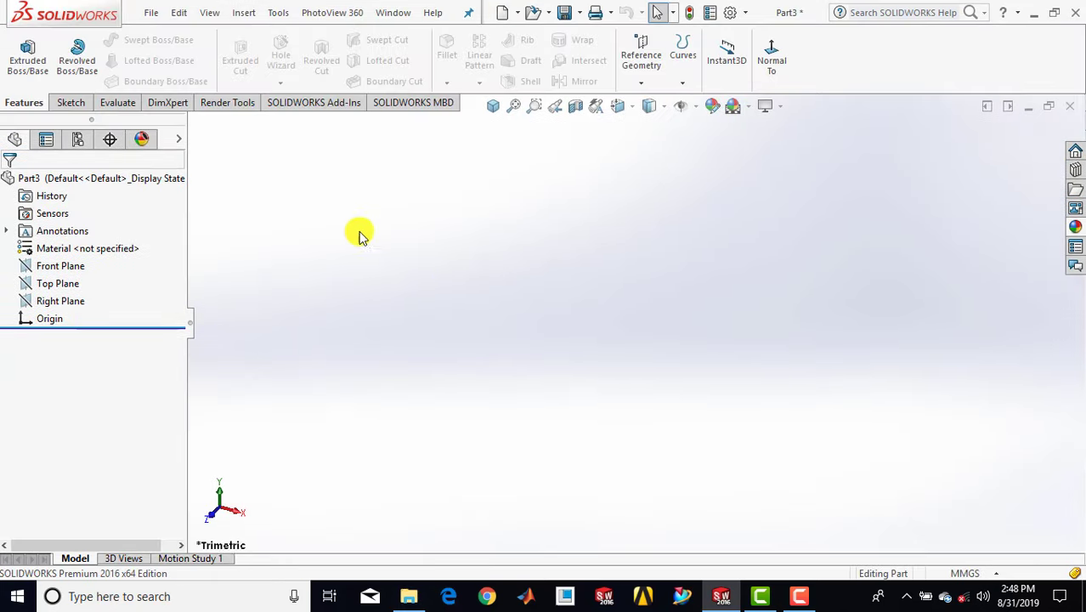
{"action": "left_click", "coordinate": [445, 266]}
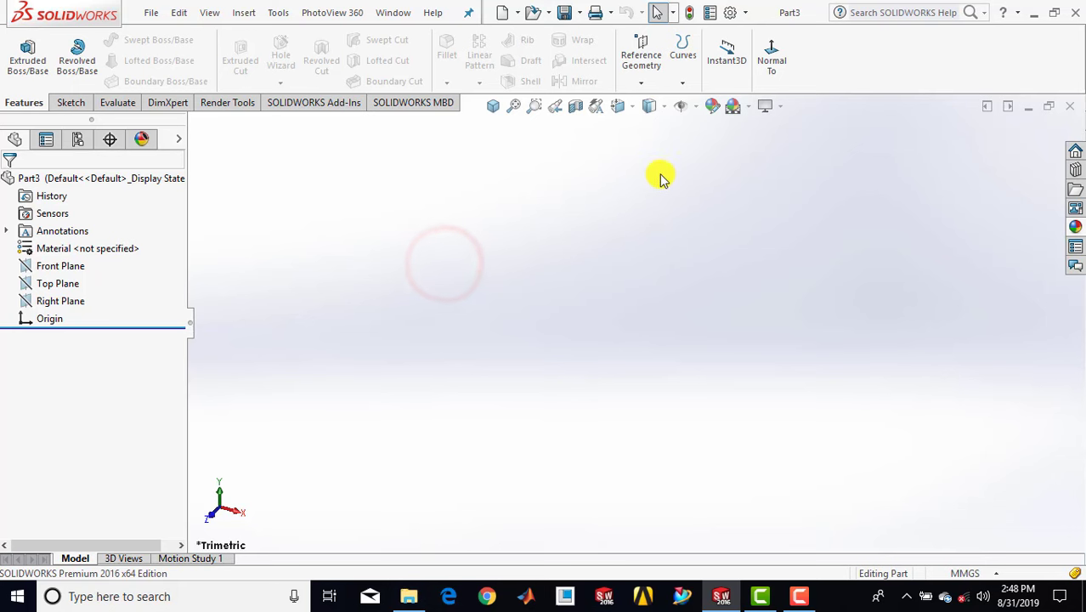
- Apply the Plain White scene to the viewport and start a new sketch
{"action": "left_click", "coordinate": [748, 110]}
{"action": "left_click", "coordinate": [747, 148]}
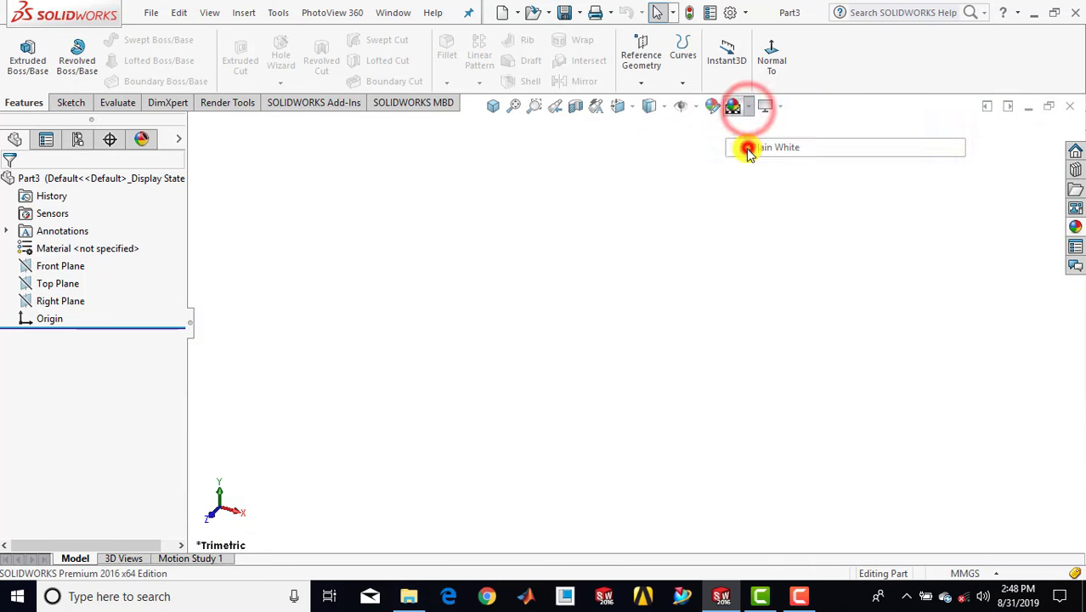
{"action": "left_click", "coordinate": [526, 236]}
{"action": "left_click", "coordinate": [70, 102]}
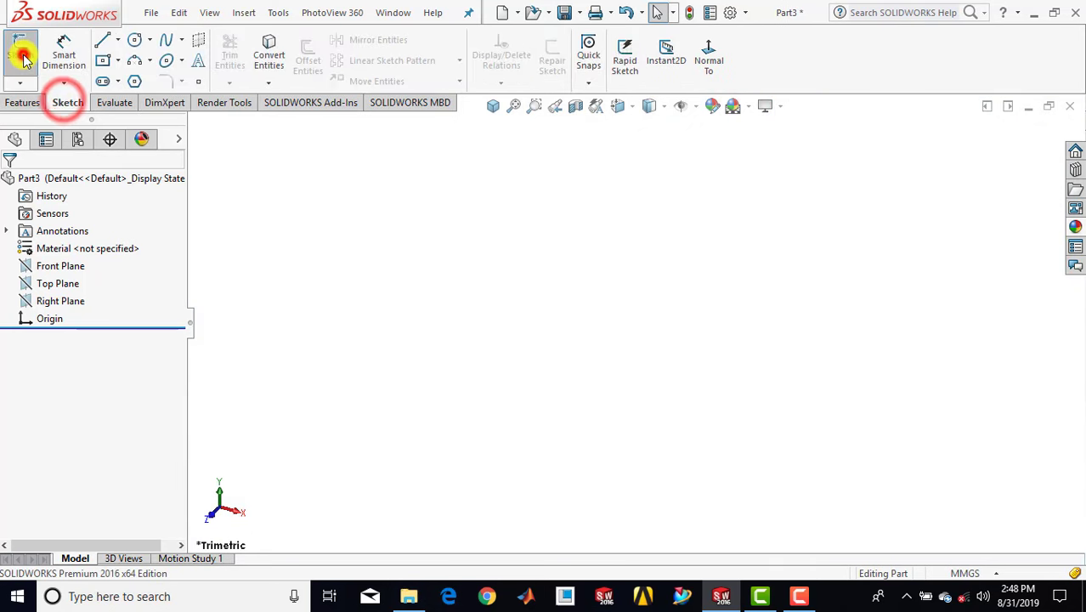
{"action": "left_click", "coordinate": [23, 52]}
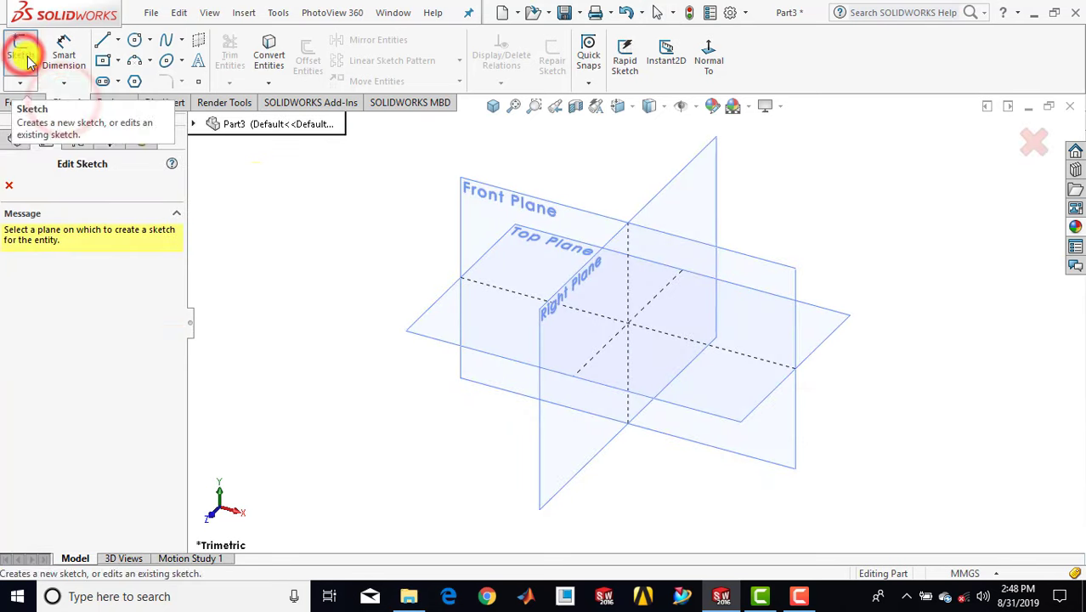
- On the Front Plane, draw a vertical centerline down from the origin
{"action": "left_click", "coordinate": [455, 192]}
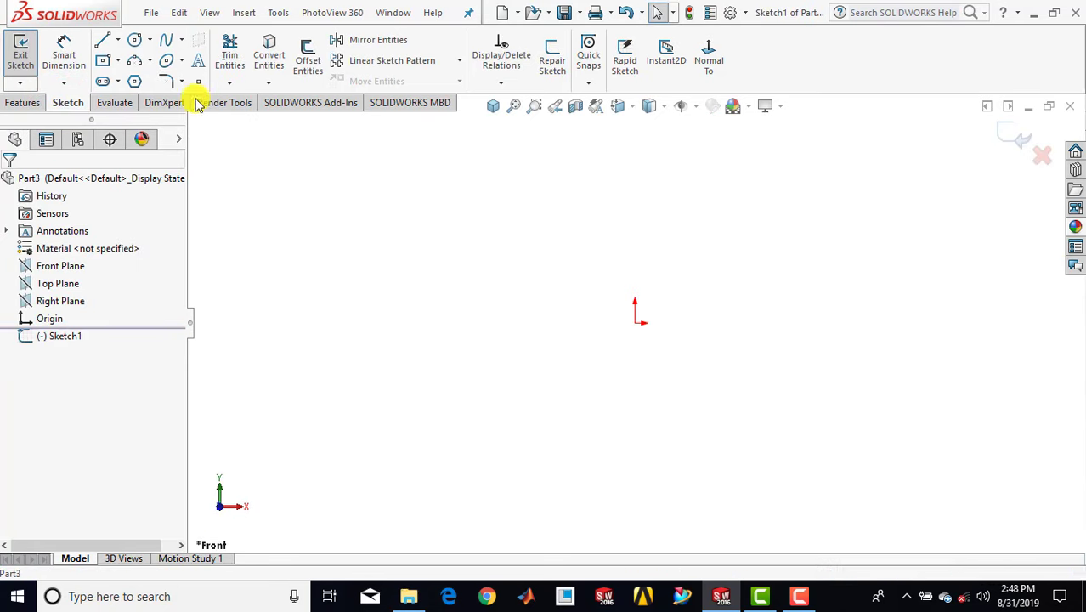
{"action": "left_click", "coordinate": [117, 40]}
{"action": "left_click", "coordinate": [140, 77]}
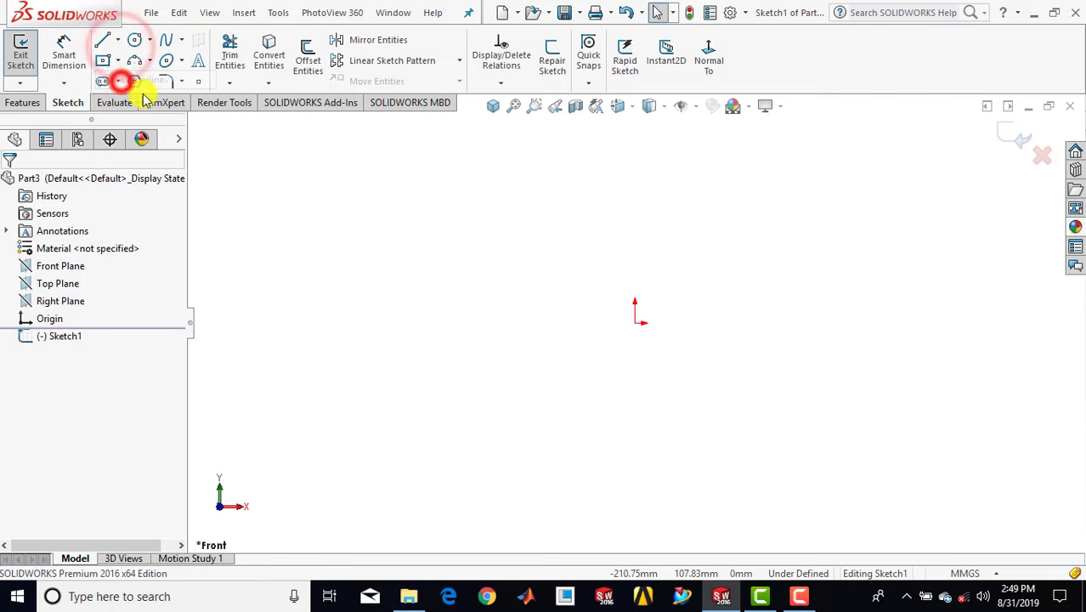
{"action": "left_click", "coordinate": [635, 321]}
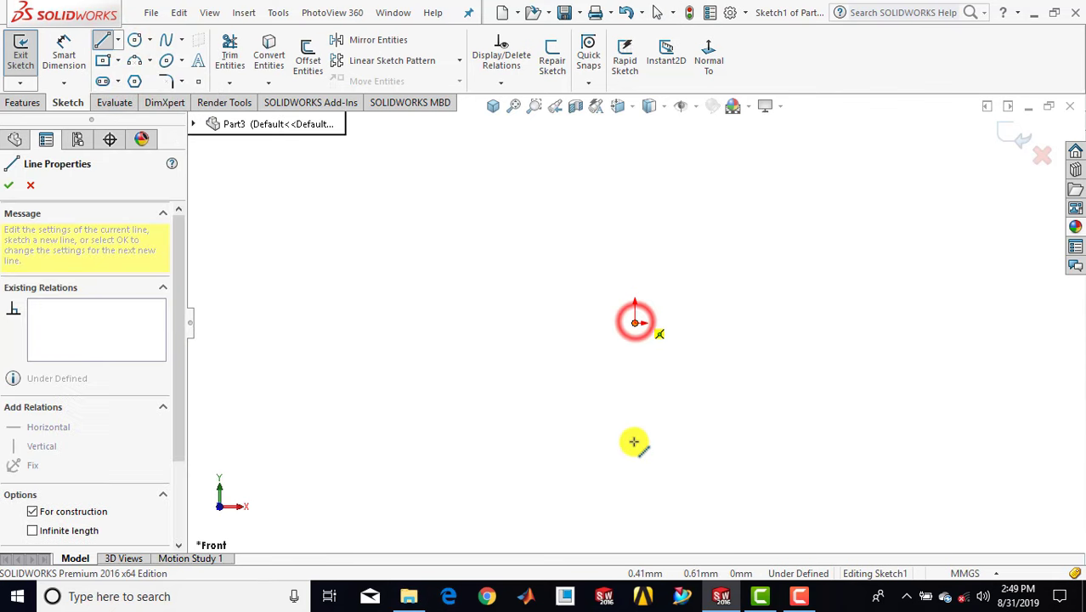
{"action": "left_click", "coordinate": [629, 512]}
{"action": "key", "text": "Escape"}
{"action": "key", "text": "Escape"}
{"action": "scroll", "coordinate": [631, 496], "scroll_direction": "down", "scroll_amount": 2}
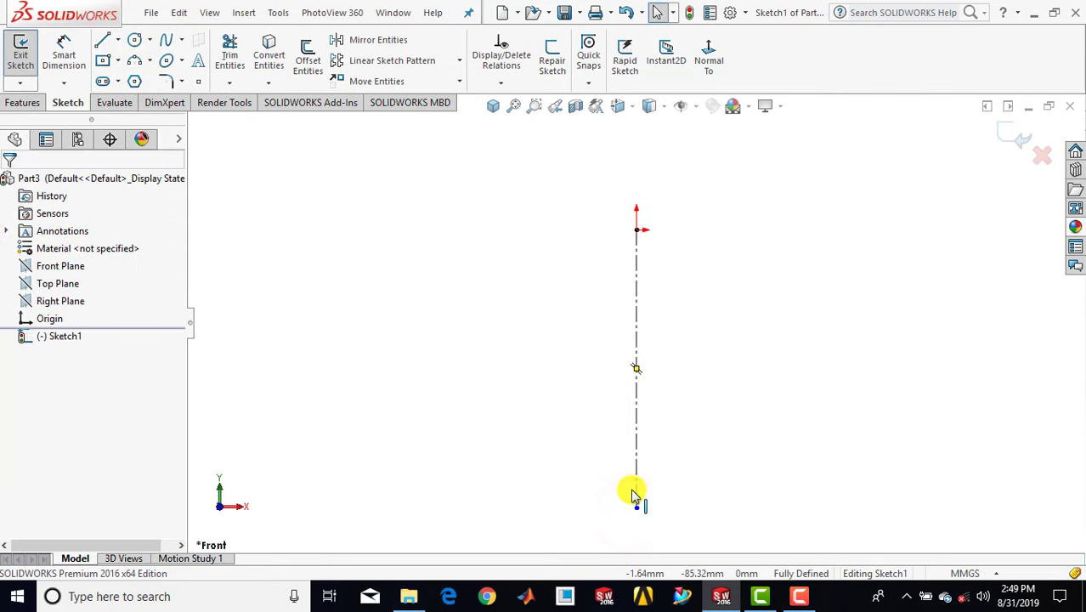
- Draw a top and a lower horizontal line running right from the centerline
{"action": "left_click", "coordinate": [104, 39]}
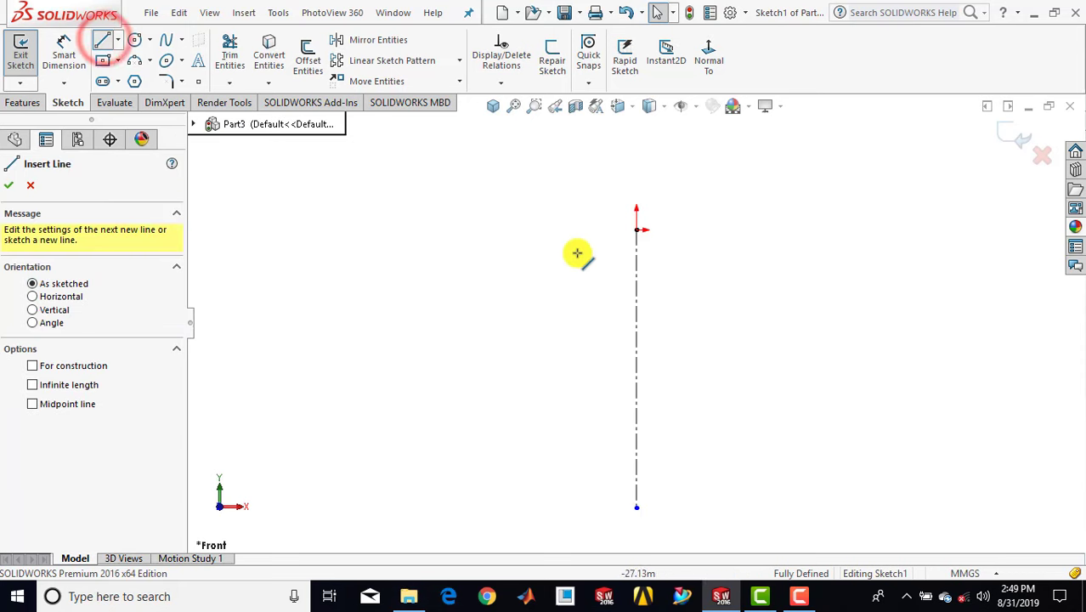
{"action": "left_click", "coordinate": [635, 228]}
{"action": "left_click", "coordinate": [844, 230]}
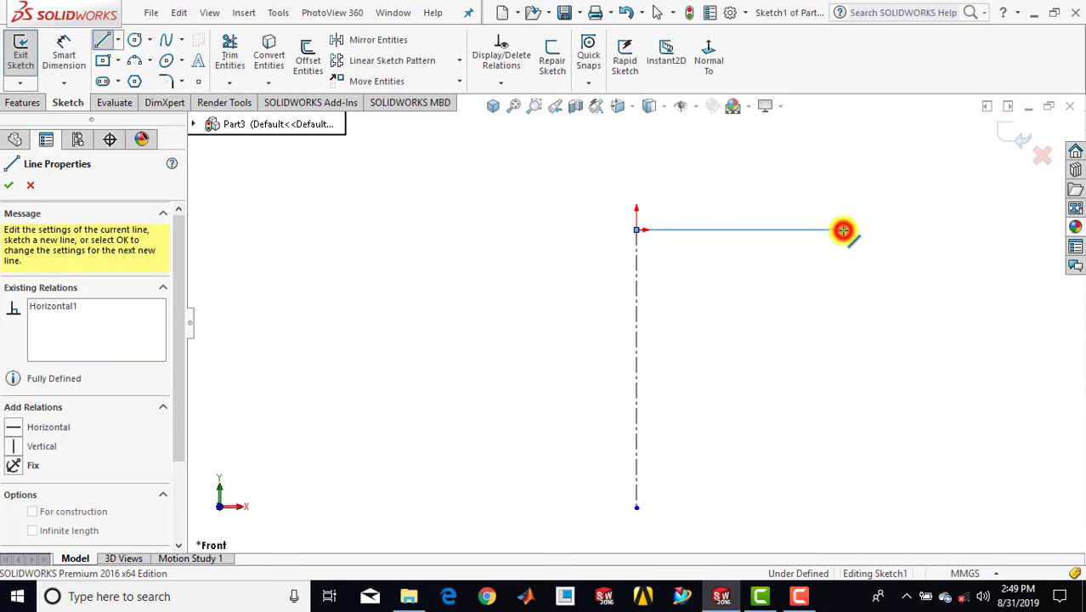
{"action": "key", "text": "Escape"}
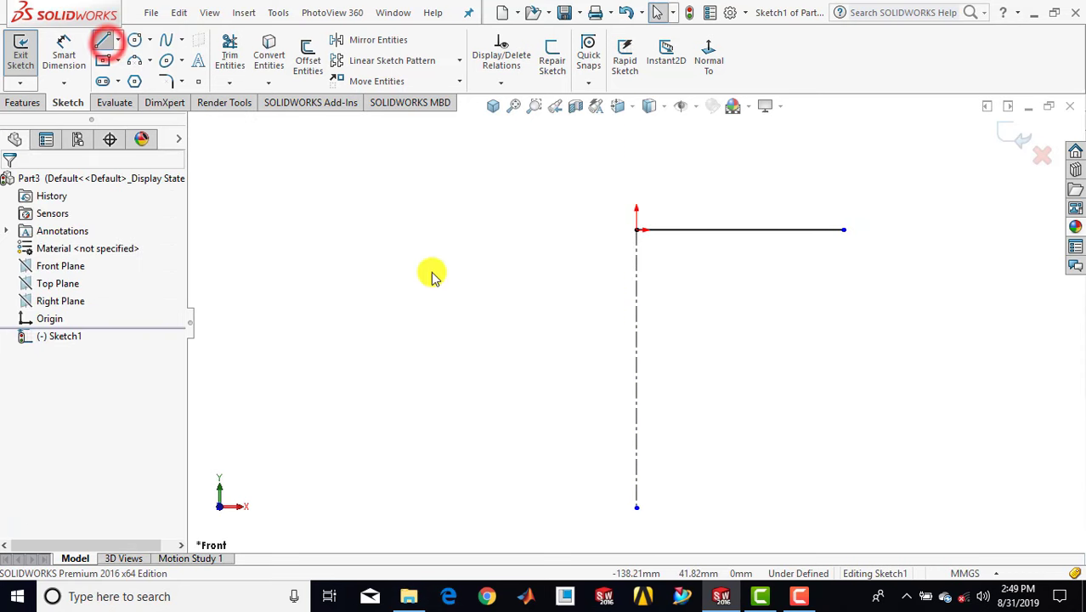
{"action": "left_click", "coordinate": [751, 438]}
{"action": "key", "text": "Escape"}
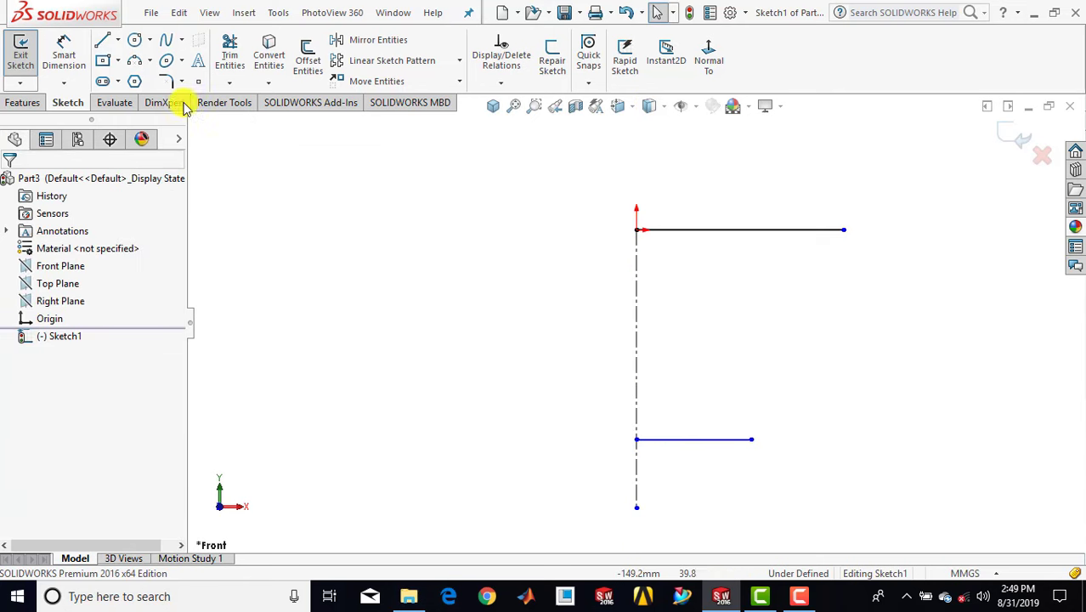
- Dimension the top horizontal line to 37.5
{"action": "left_click", "coordinate": [64, 53]}
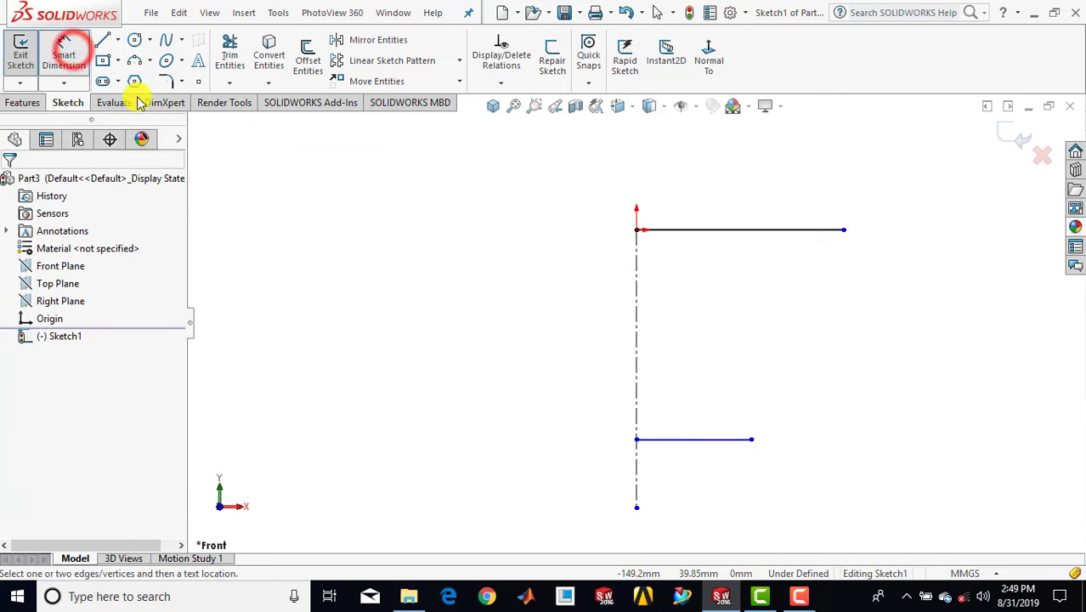
{"action": "left_click", "coordinate": [686, 233]}
{"action": "left_click", "coordinate": [691, 194]}
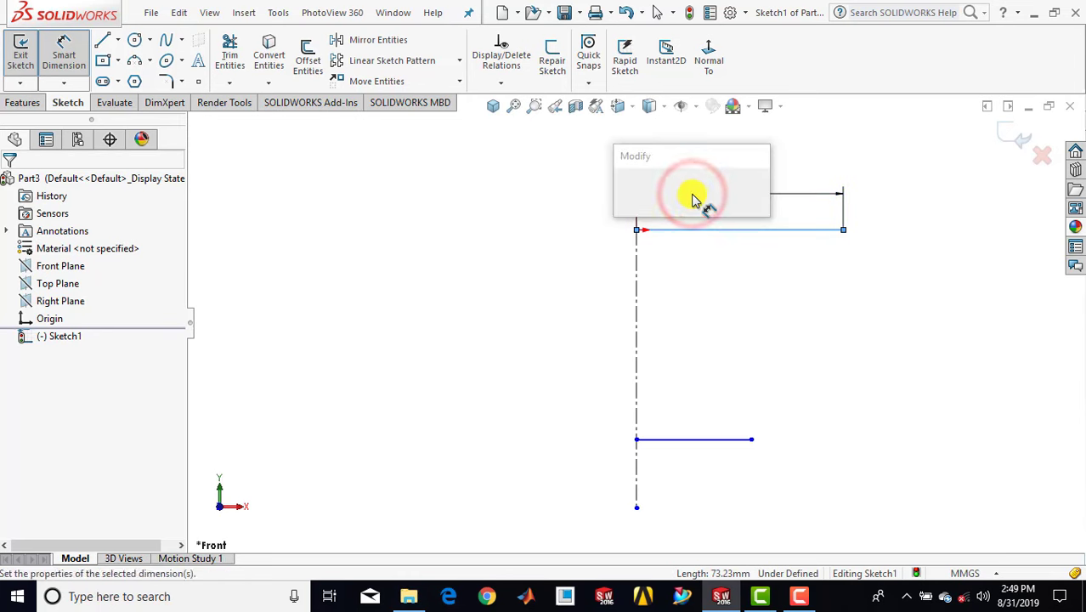
{"action": "type", "text": "37.5"}
{"action": "key", "text": "Return"}
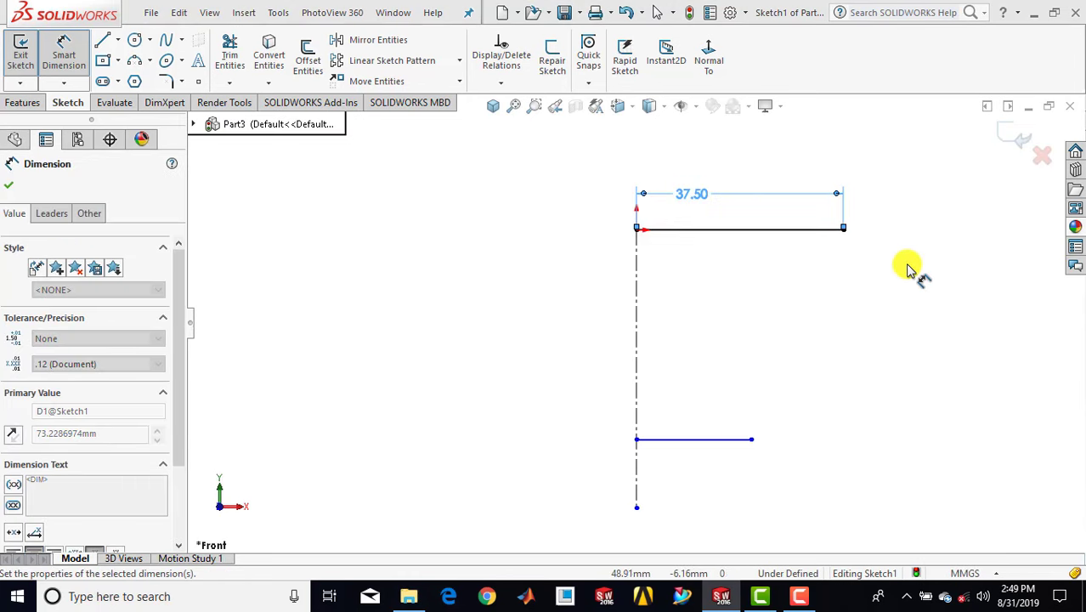
{"action": "left_click", "coordinate": [894, 298]}
{"action": "key", "text": "Escape"}
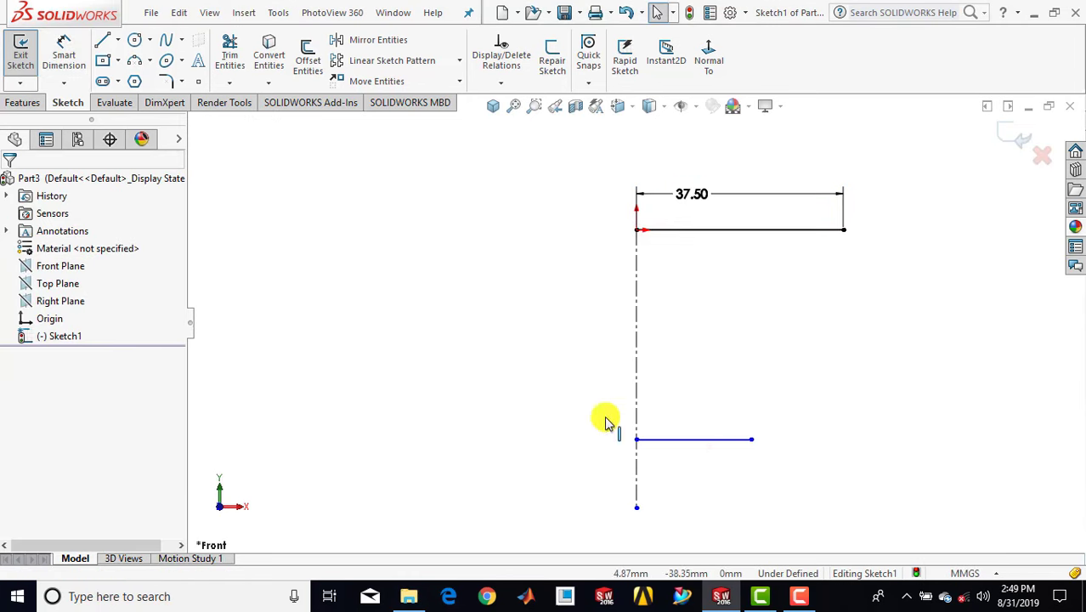
- Dimension the lower horizontal line to 27
{"action": "left_click", "coordinate": [64, 53]}
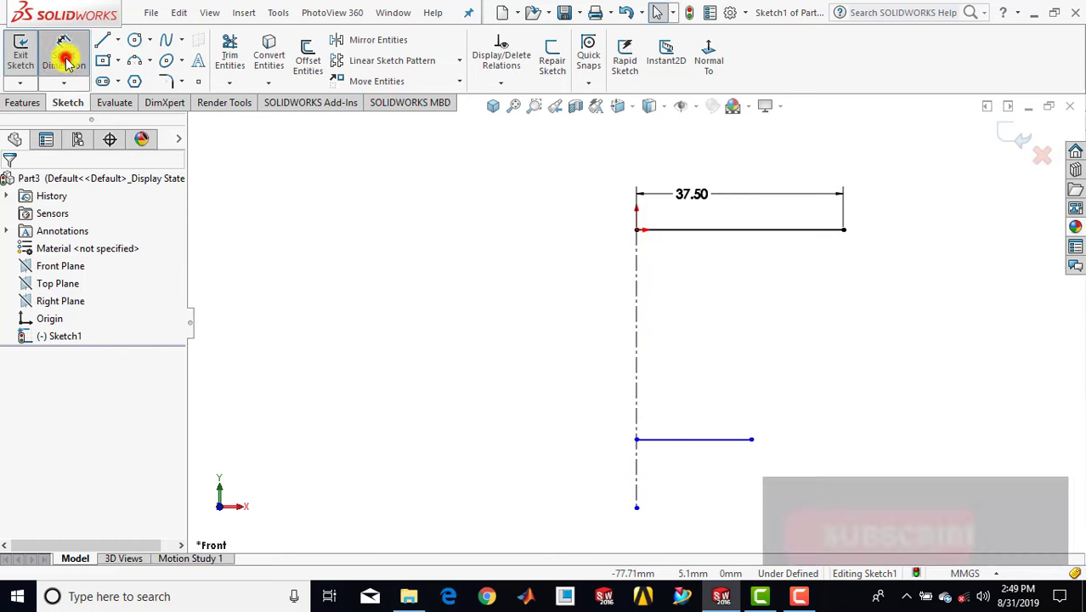
{"action": "left_click", "coordinate": [740, 440]}
{"action": "left_click", "coordinate": [727, 481]}
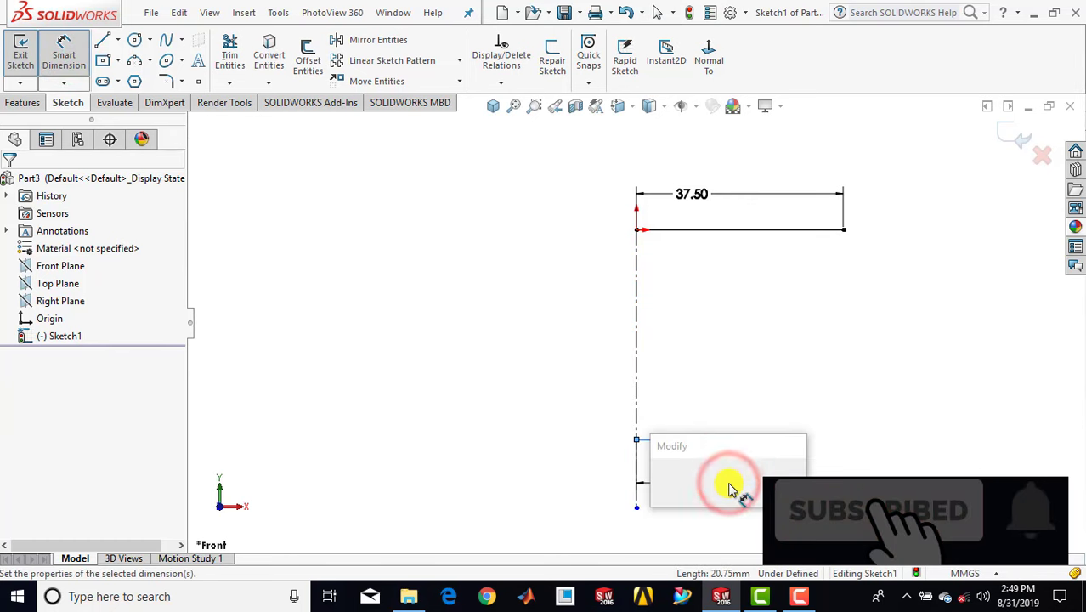
{"action": "key", "text": "Return"}
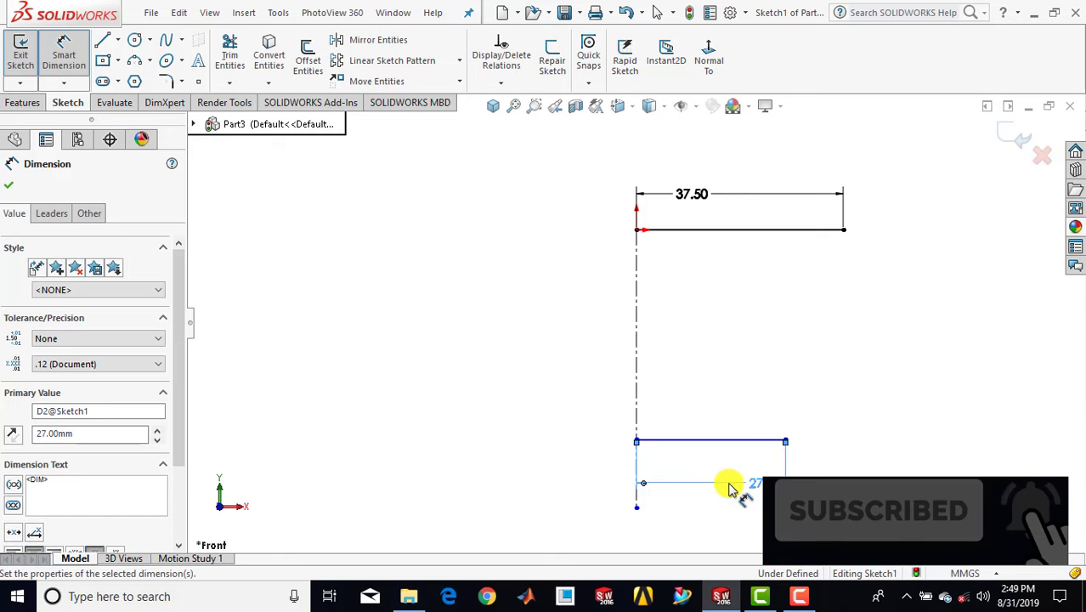
{"action": "key", "text": "Escape"}
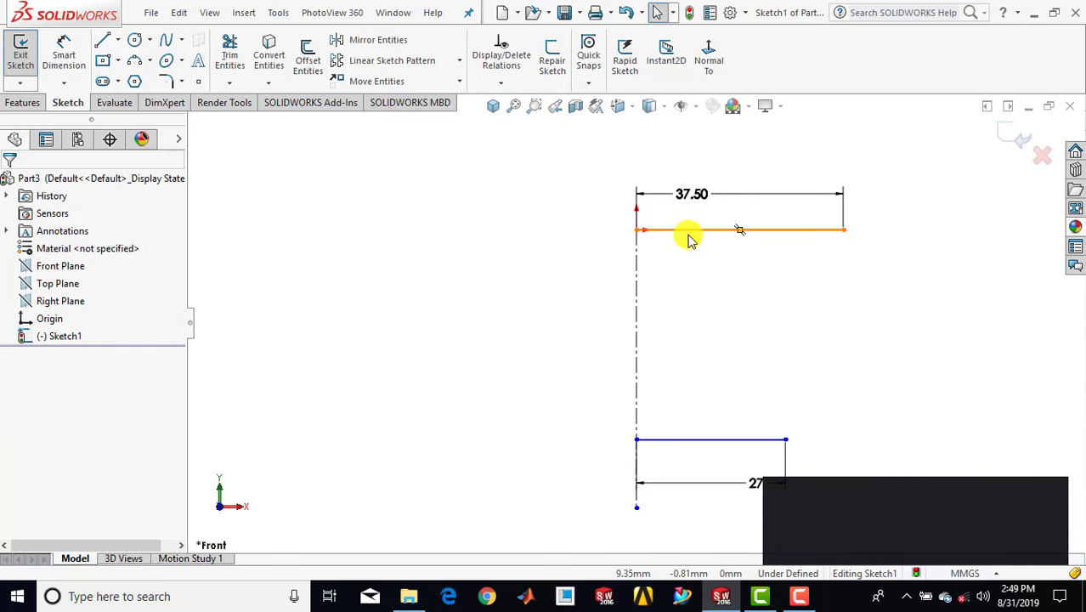
- Set the vertical distance between the two lines to 75
{"action": "left_click", "coordinate": [687, 233]}
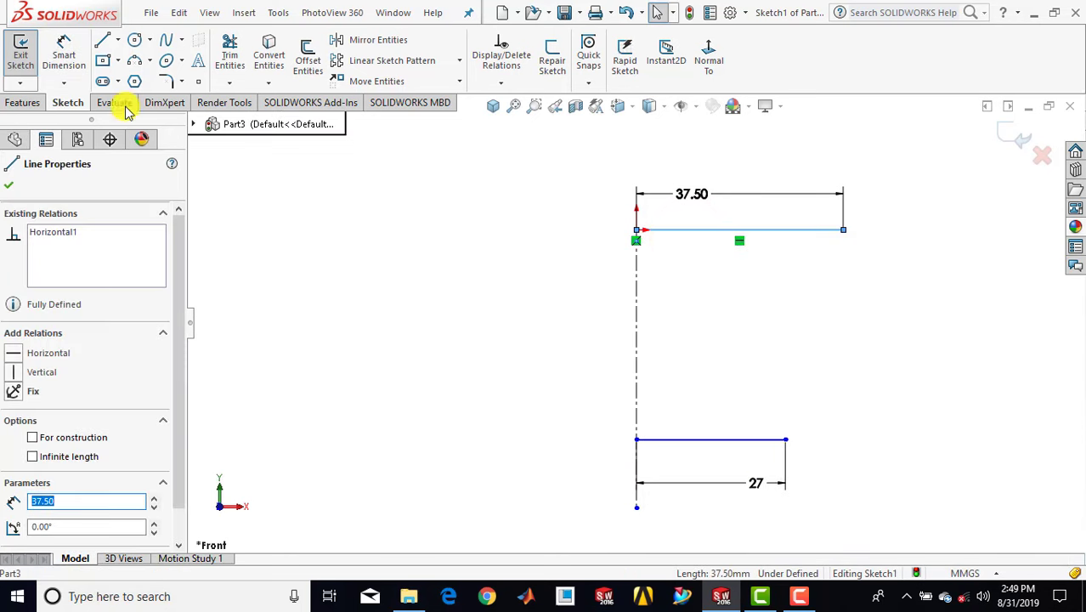
{"action": "left_click", "coordinate": [63, 55]}
{"action": "left_click", "coordinate": [653, 441]}
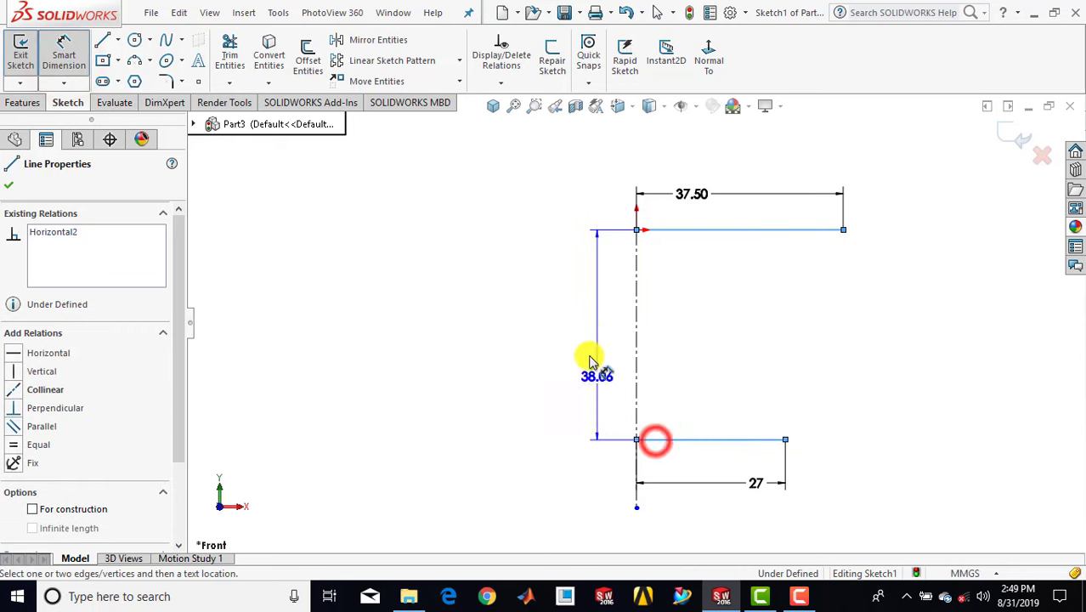
{"action": "left_click", "coordinate": [584, 330]}
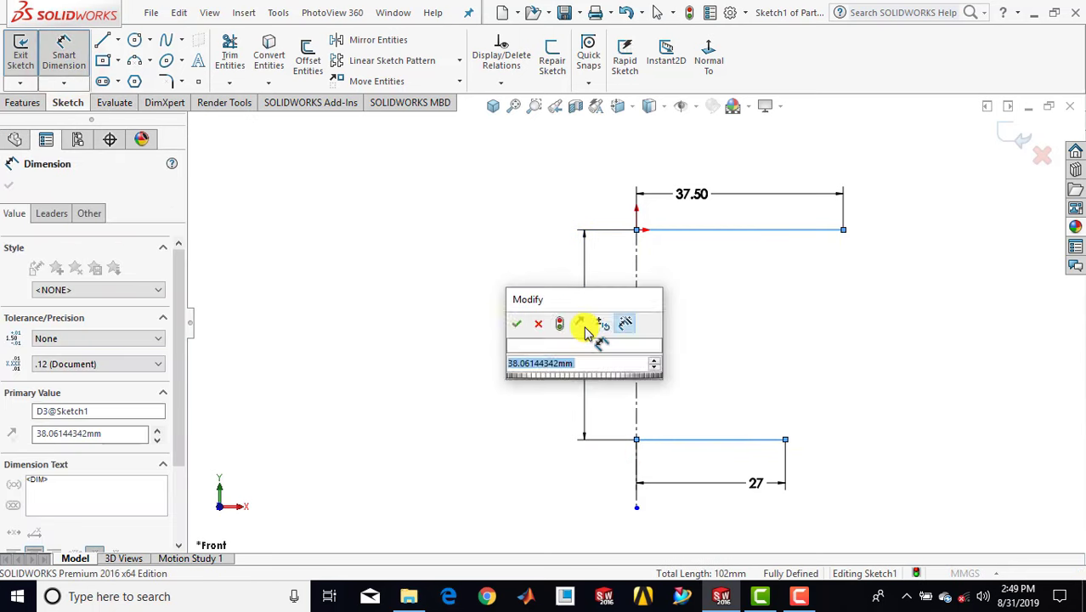
{"action": "type", "text": "75"}
{"action": "key", "text": "Return"}
{"action": "scroll", "coordinate": [637, 339], "scroll_direction": "up", "scroll_amount": 3}
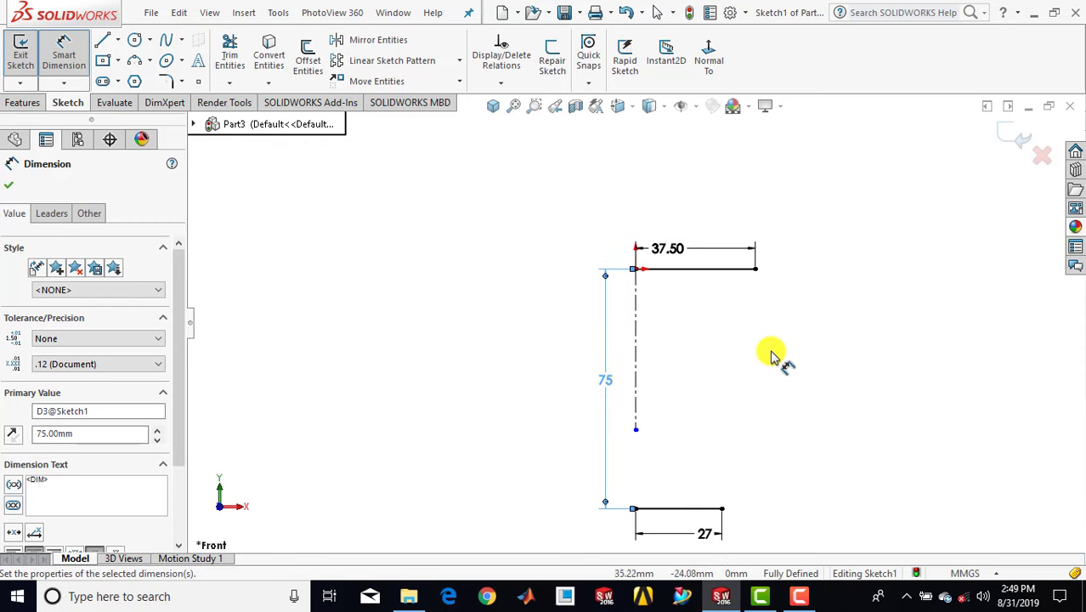
{"action": "scroll", "coordinate": [759, 454], "scroll_direction": "up", "scroll_amount": 2}
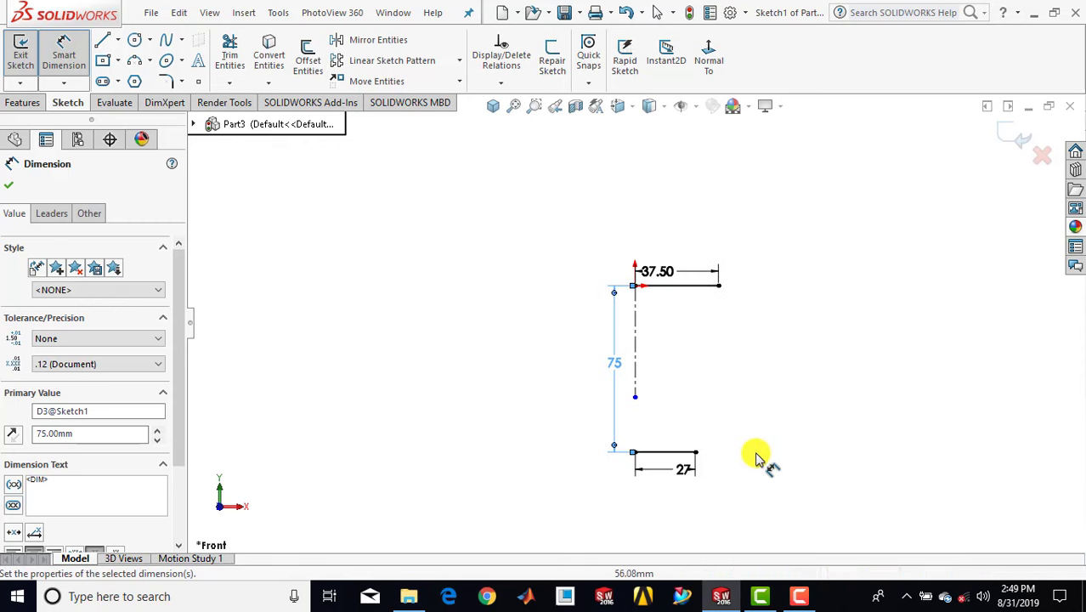
- Draw a 3-point arc bulging outward between the right ends of the top and lower lines
{"action": "left_click", "coordinate": [74, 71]}
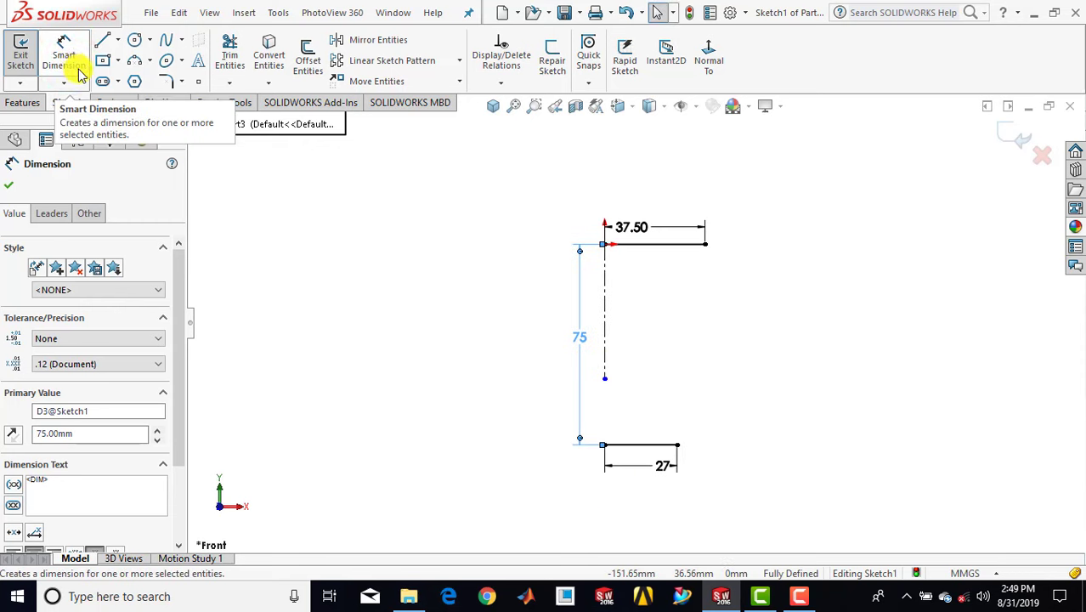
{"action": "left_click", "coordinate": [134, 63]}
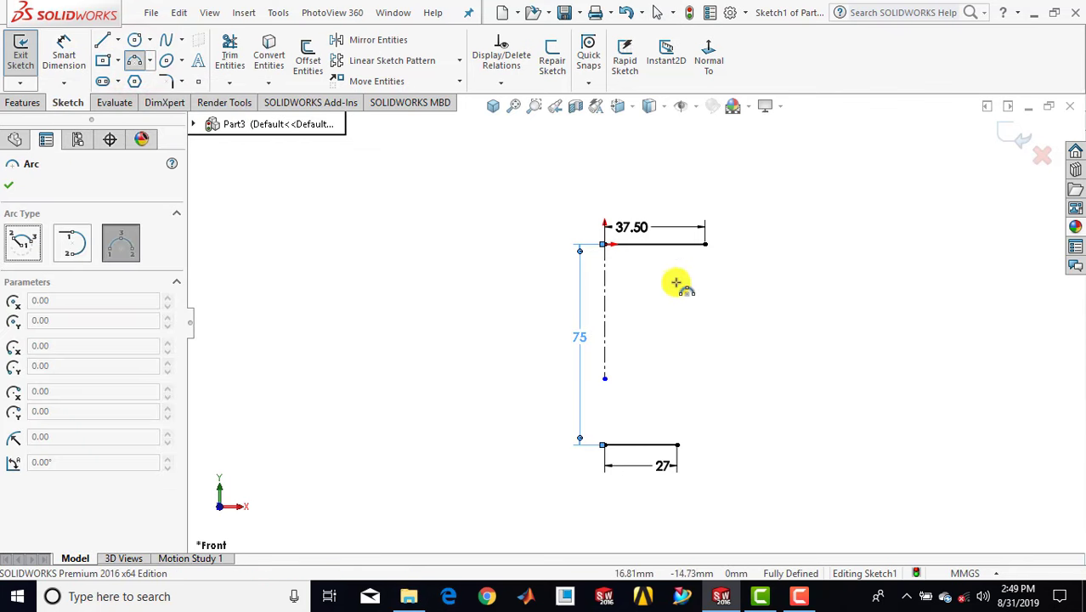
{"action": "left_click", "coordinate": [705, 244]}
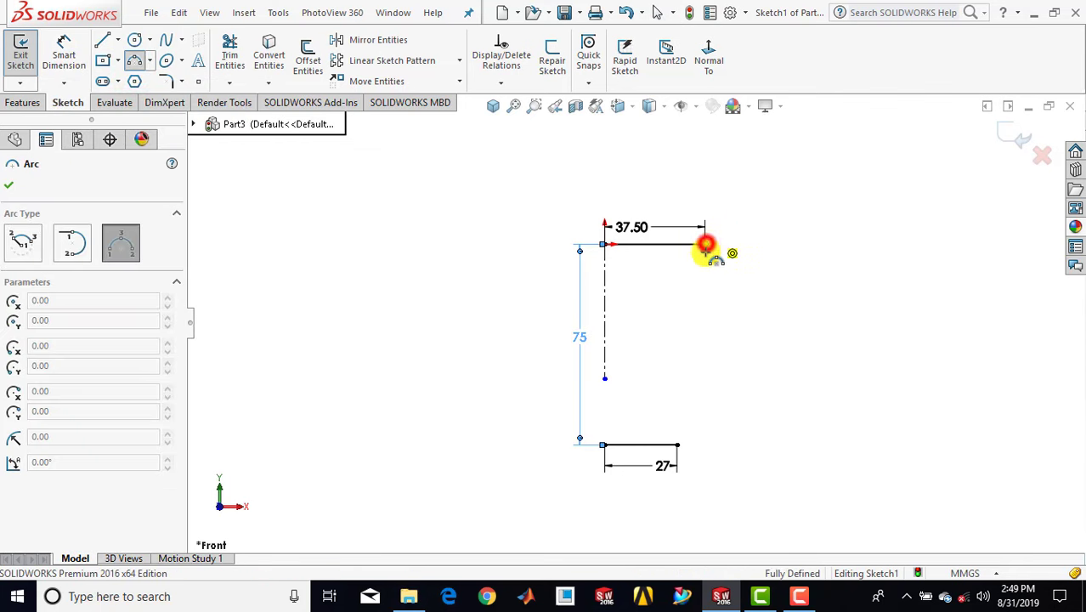
{"action": "left_click", "coordinate": [677, 445]}
{"action": "left_click", "coordinate": [708, 353]}
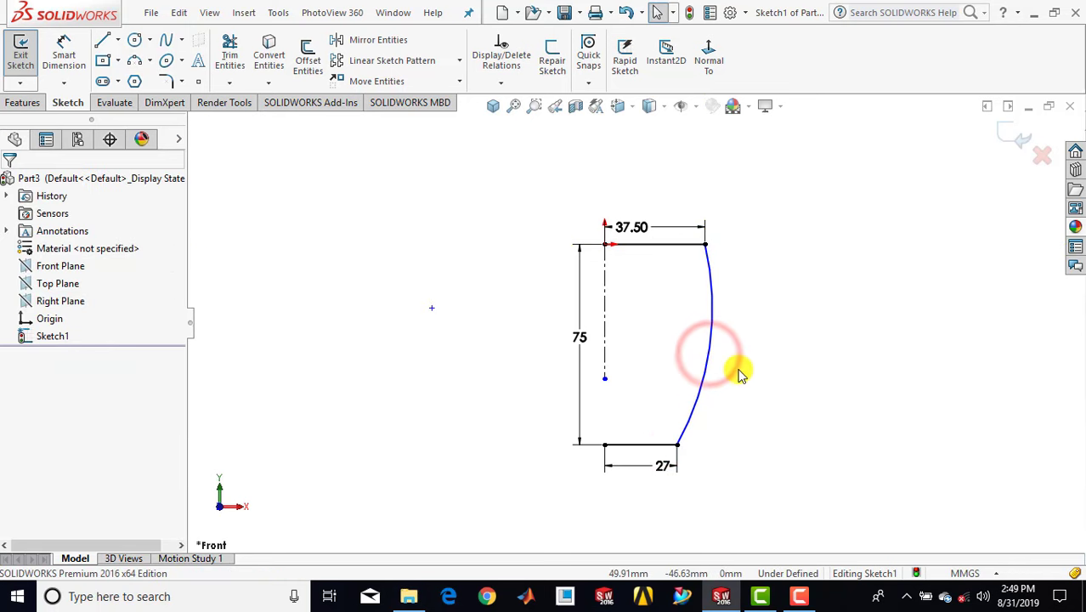
- Dimension the arc to radius 150
{"action": "left_click", "coordinate": [66, 58]}
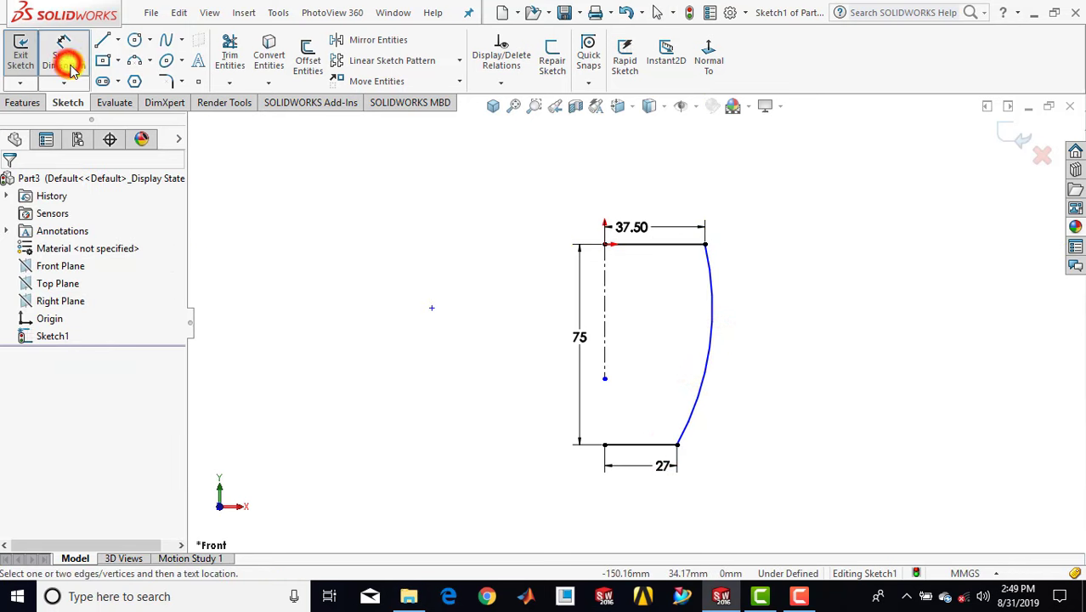
{"action": "left_click", "coordinate": [712, 315]}
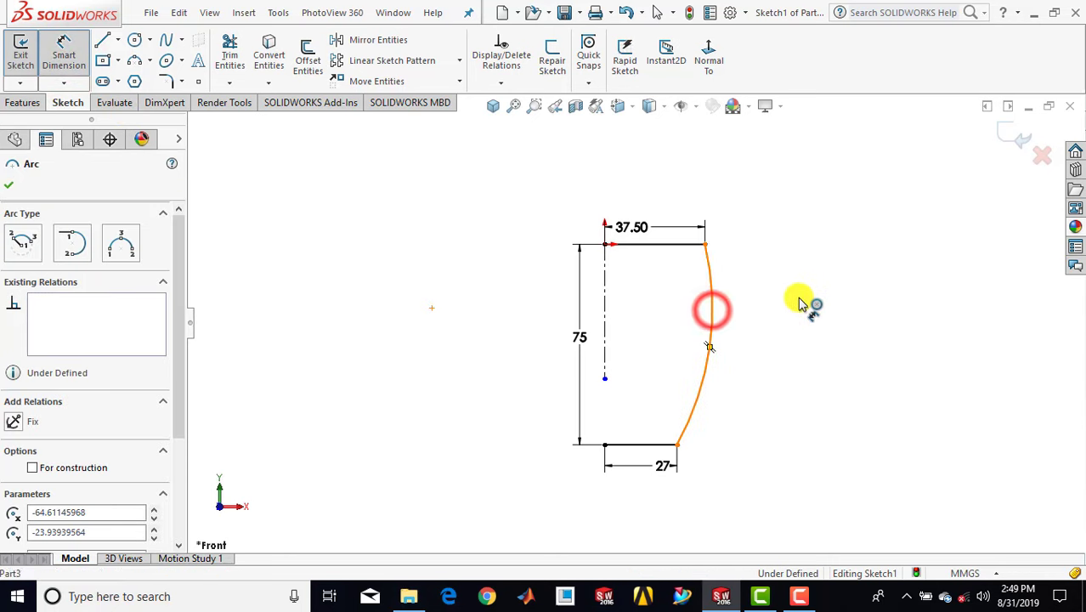
{"action": "left_click", "coordinate": [805, 298]}
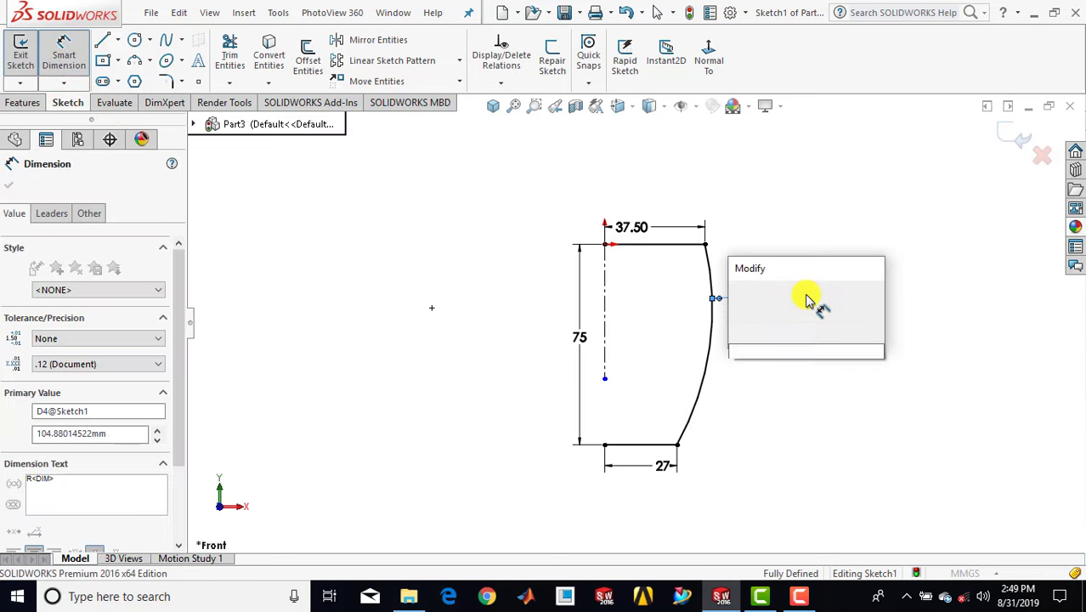
{"action": "type", "text": "150"}
{"action": "key", "text": "Return"}
{"action": "key", "text": "Escape"}
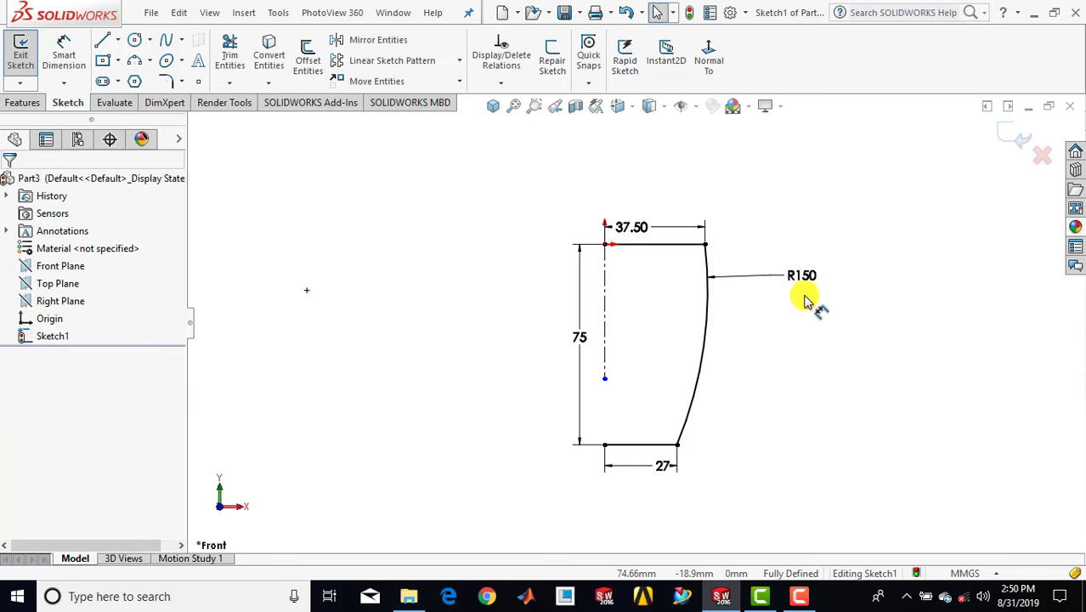
- Draw a vertical line closing the profile's left side from top to bottom corner
{"action": "left_click", "coordinate": [104, 39]}
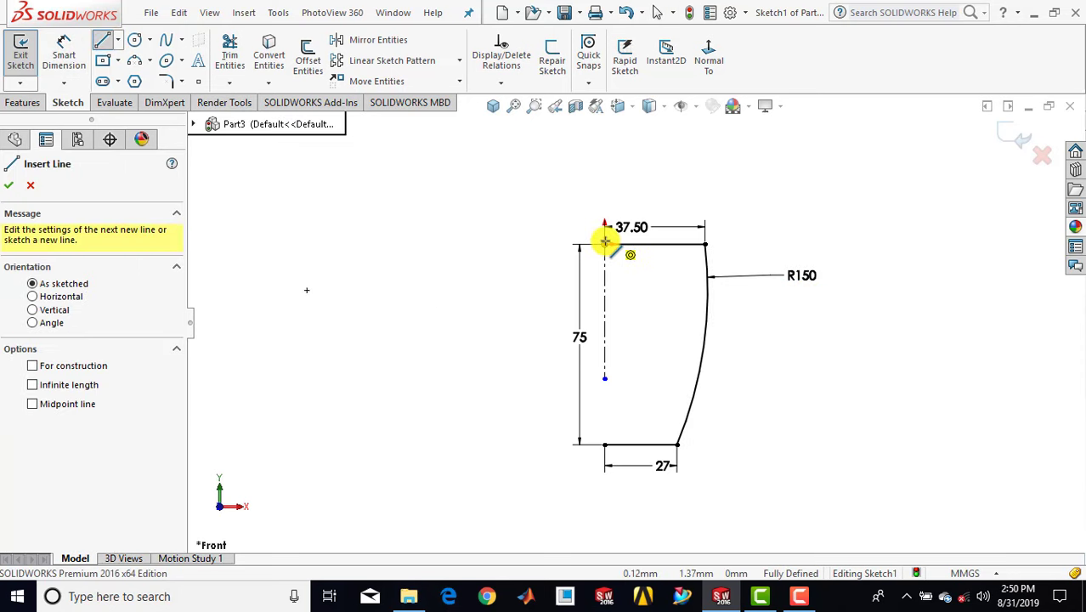
{"action": "left_click", "coordinate": [605, 242]}
{"action": "left_click", "coordinate": [605, 443]}
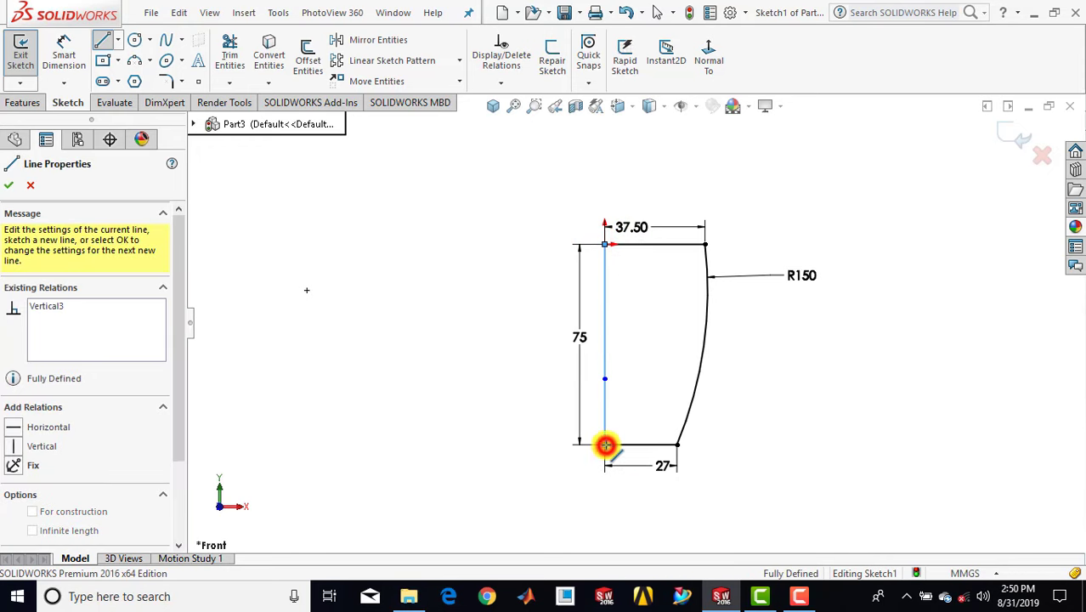
{"action": "key", "text": "Escape"}
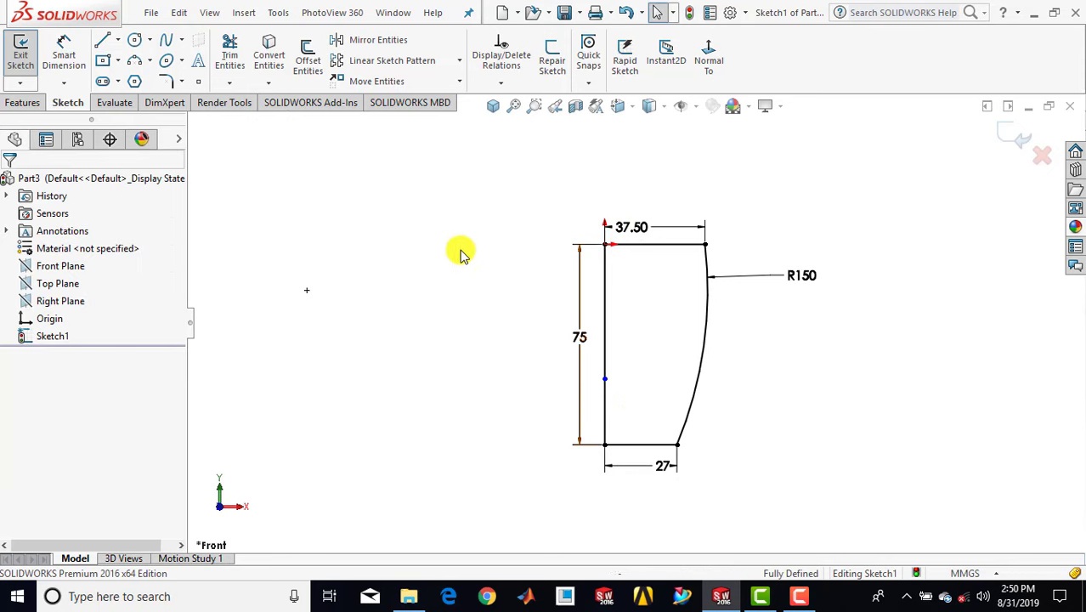
- Round both arc corners with 2 mm sketch fillets and exit the sketch
{"action": "left_click", "coordinate": [164, 81]}
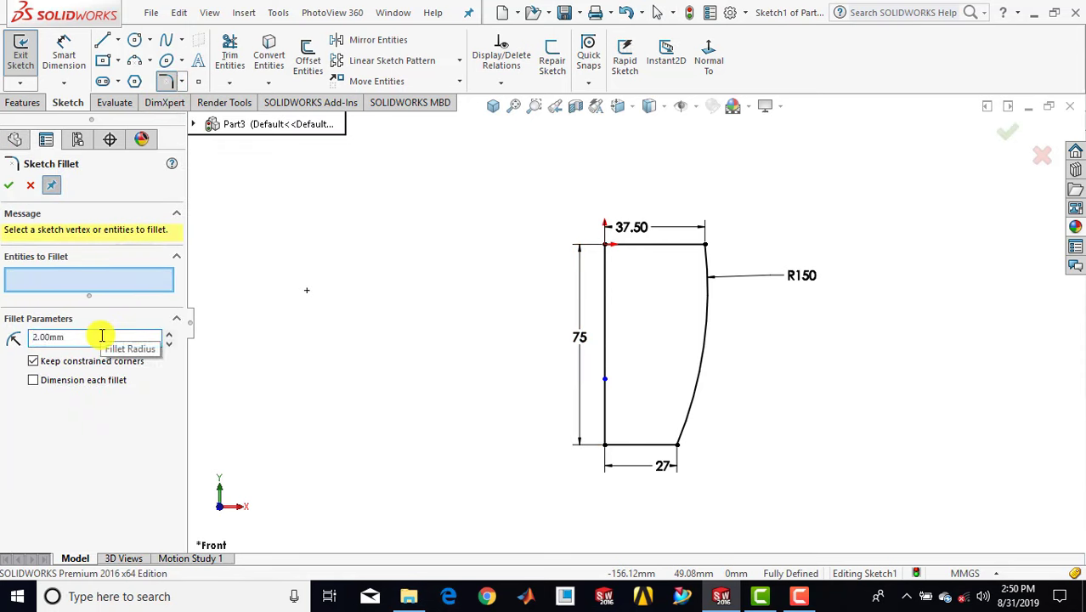
{"action": "mouse_move", "coordinate": [639, 166]}
{"action": "left_mouse_down"}
{"action": "mouse_move", "coordinate": [659, 389]}
{"action": "mouse_move", "coordinate": [751, 475]}
{"action": "left_mouse_up"}
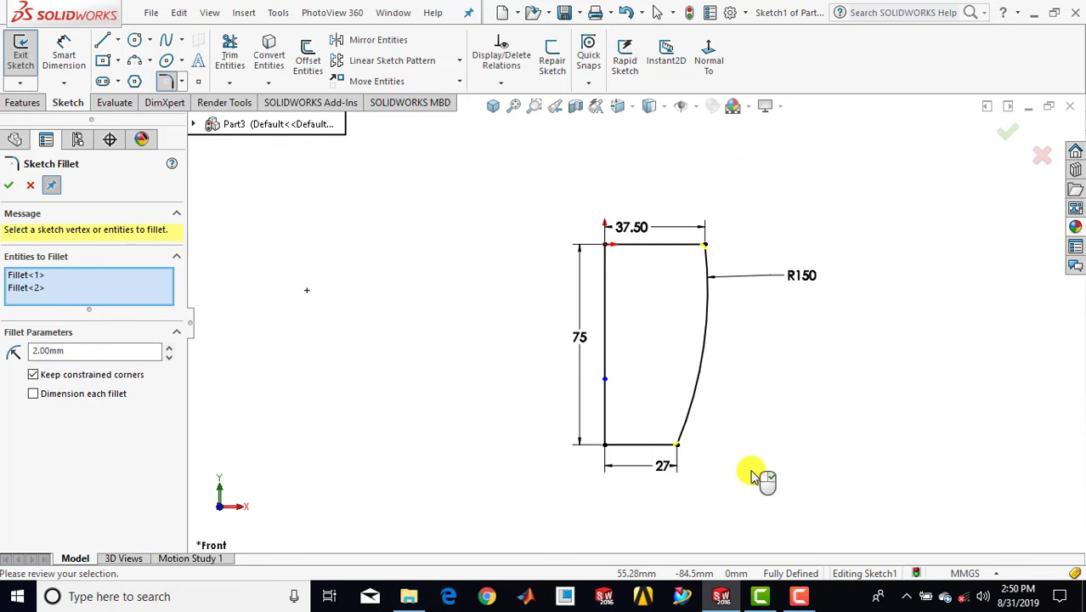
{"action": "left_click", "coordinate": [7, 189]}
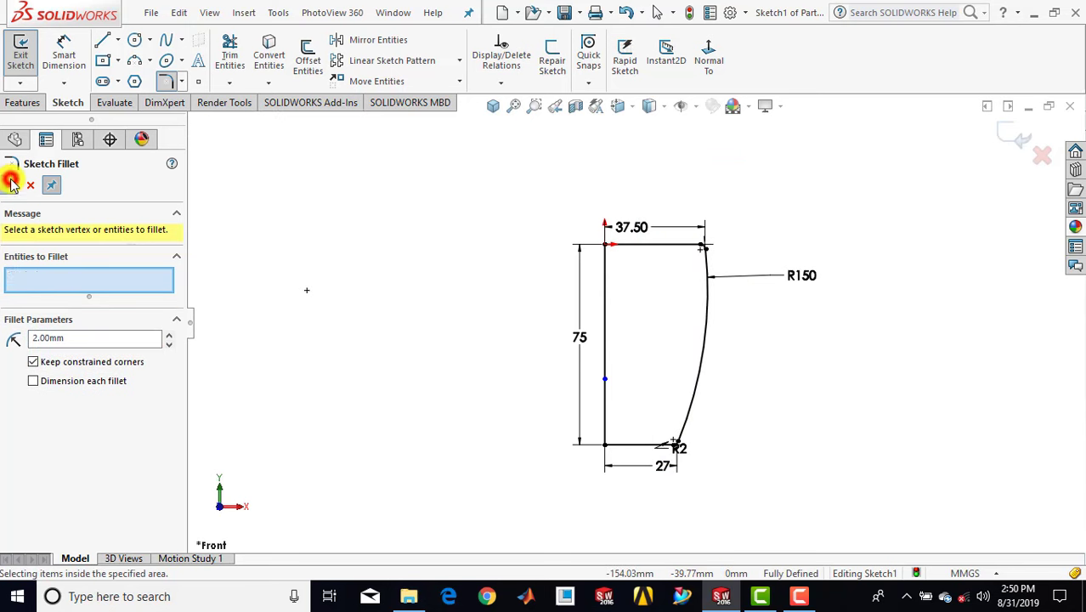
{"action": "left_click", "coordinate": [9, 184]}
{"action": "left_click", "coordinate": [21, 53]}
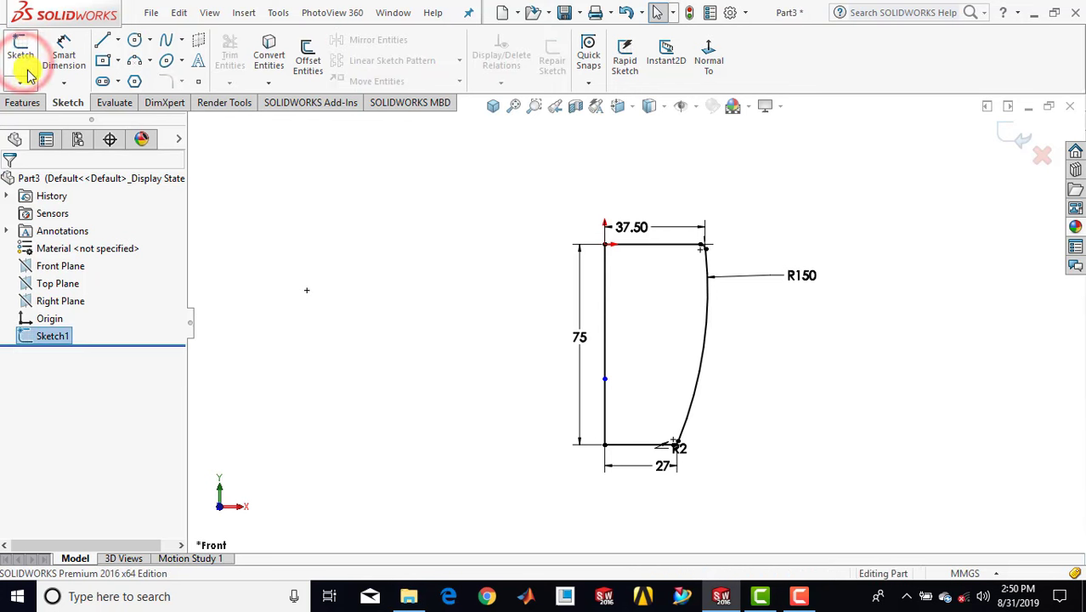
- Revolve the profile 360° about its left line into Revolve1, shown in isometric view
{"action": "left_click", "coordinate": [25, 103]}
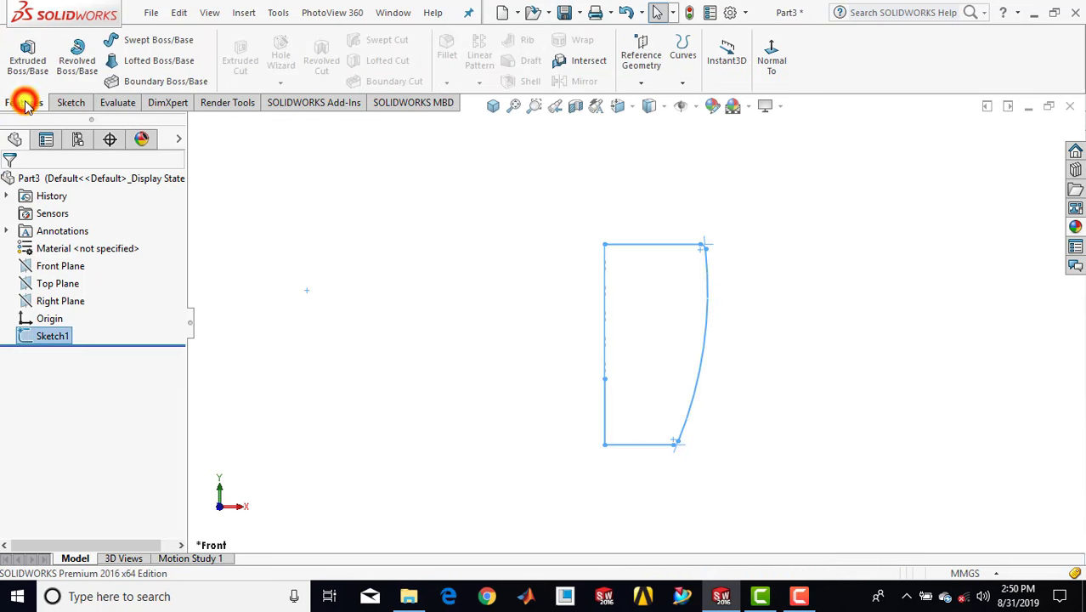
{"action": "left_click", "coordinate": [73, 73]}
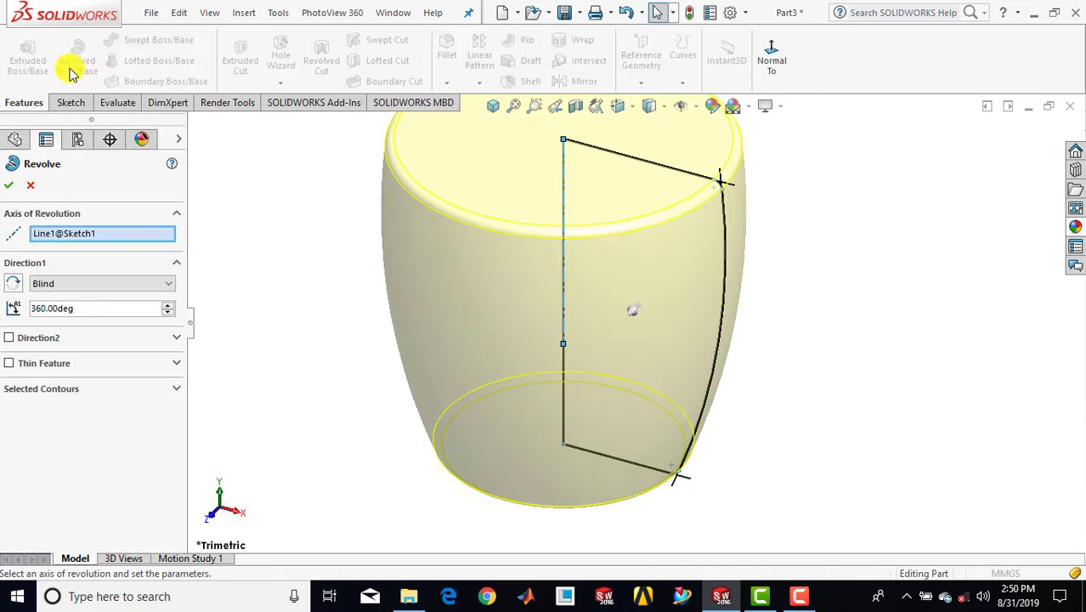
{"action": "left_click", "coordinate": [11, 186]}
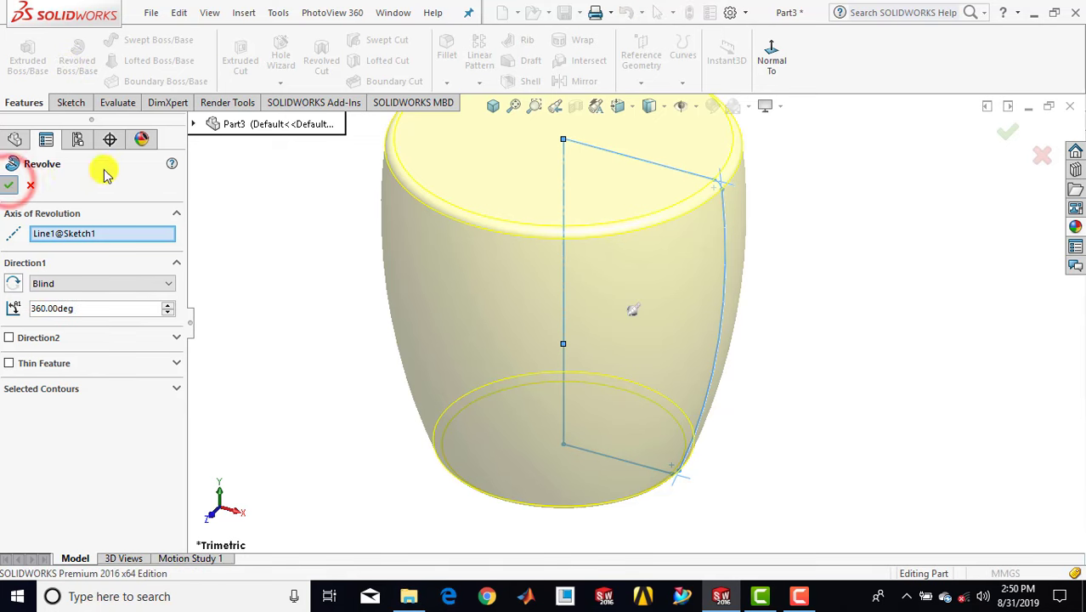
{"action": "left_click", "coordinate": [492, 106]}
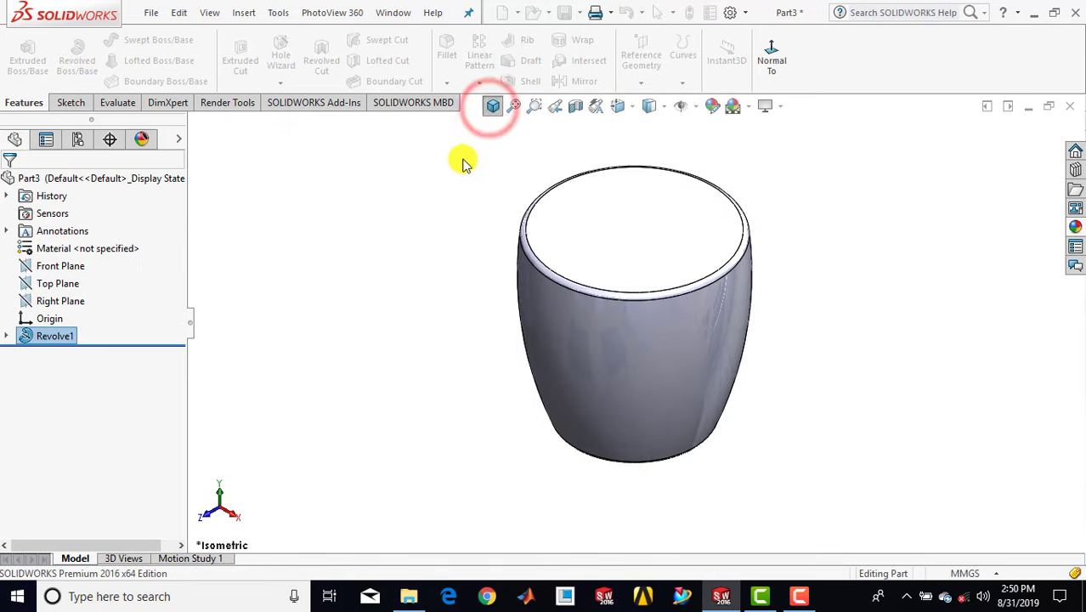
{"action": "left_click", "coordinate": [439, 198]}
- Start a sketch on the mug's bottom face and view it Normal To
{"action": "left_click", "coordinate": [73, 103]}
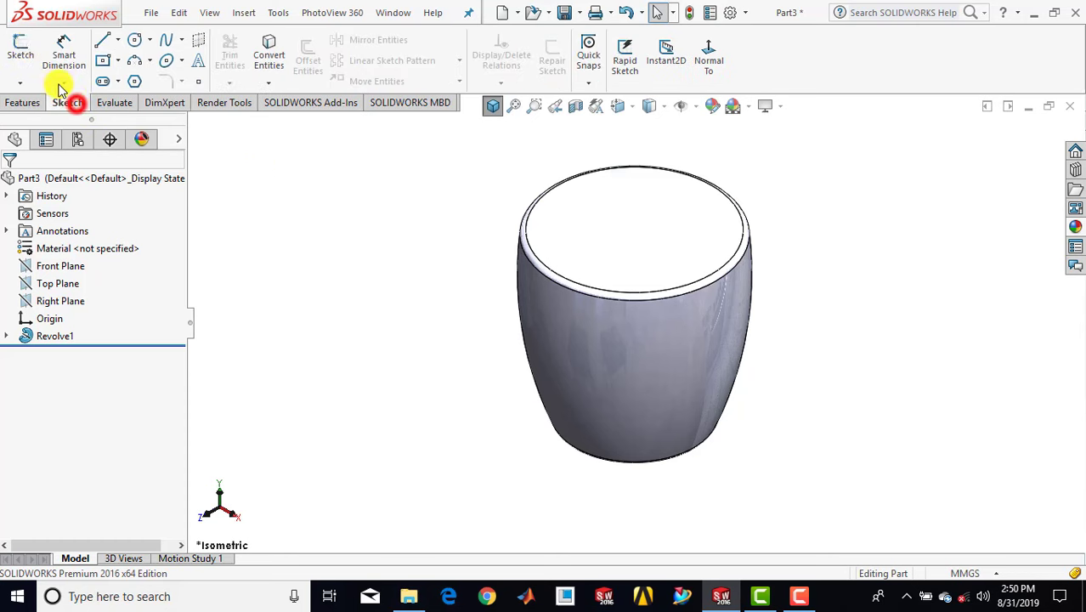
{"action": "left_click", "coordinate": [21, 46]}
{"action": "middle_click_drag", "start_coordinate": [532, 481], "coordinate": [555, 290]}
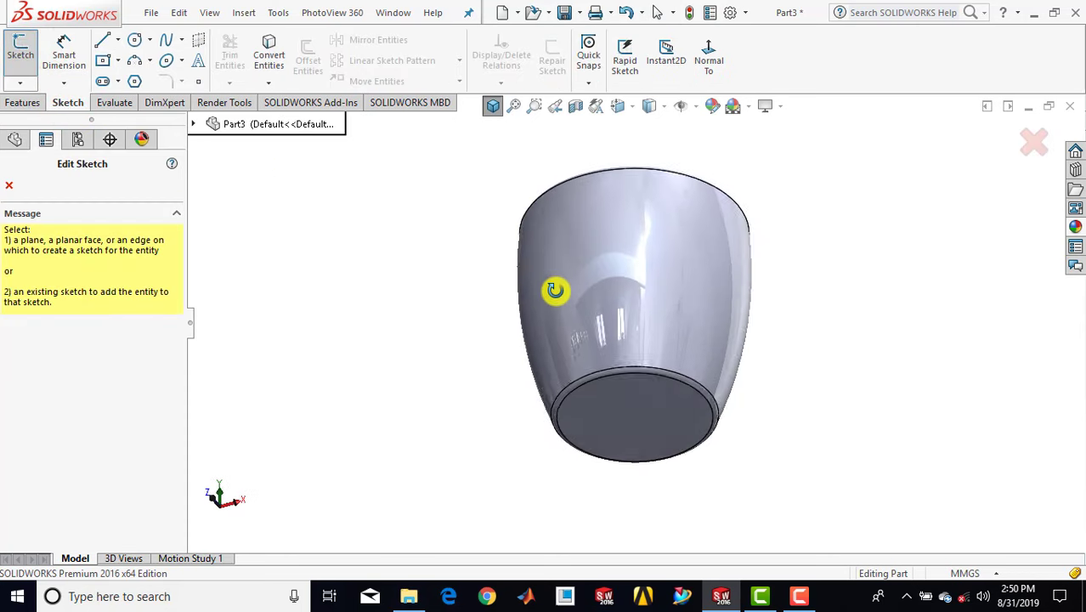
{"action": "left_click", "coordinate": [583, 407]}
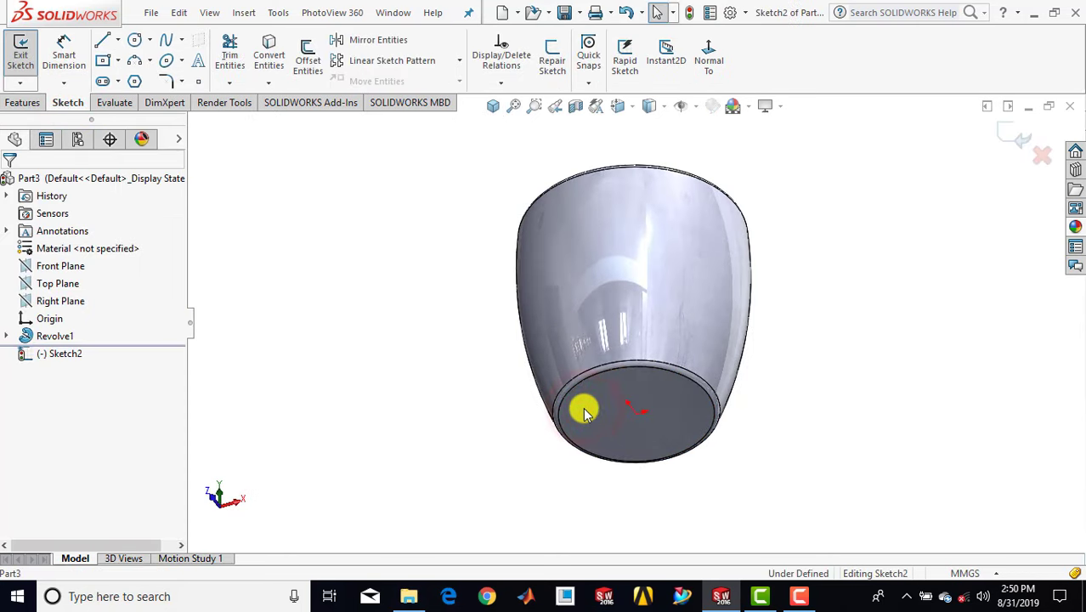
{"action": "left_click", "coordinate": [714, 65]}
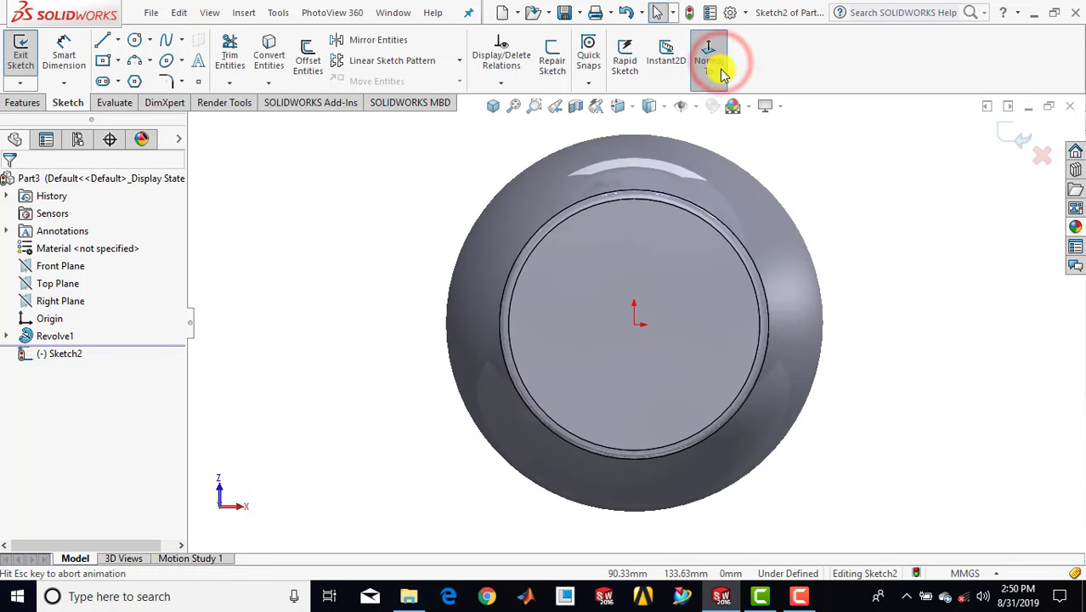
{"action": "scroll", "coordinate": [662, 252], "scroll_direction": "down", "scroll_amount": 2}
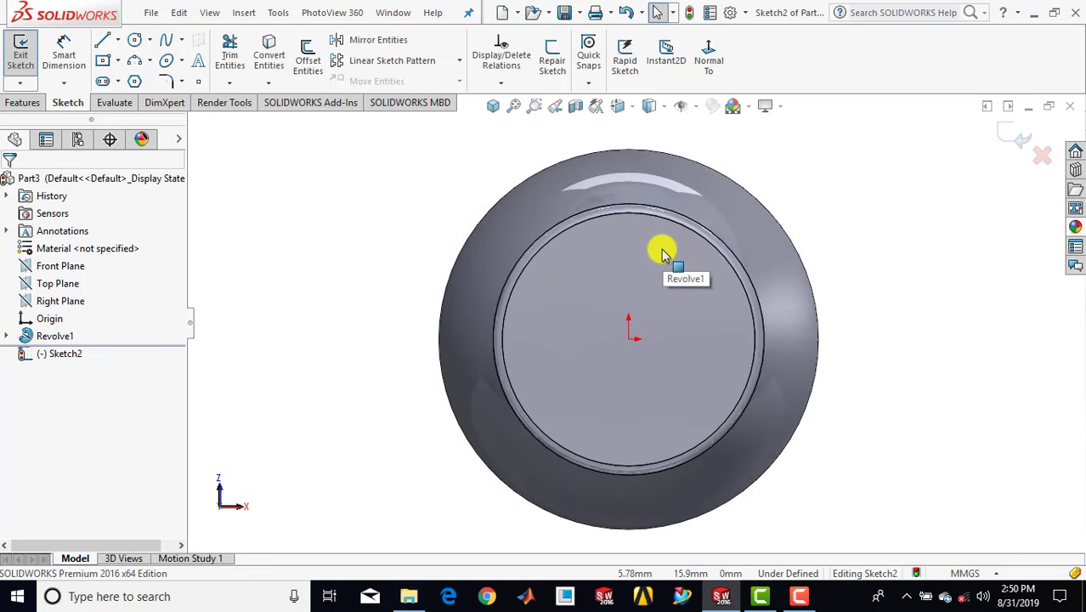
{"action": "scroll", "coordinate": [663, 252], "scroll_direction": "up", "scroll_amount": 1}
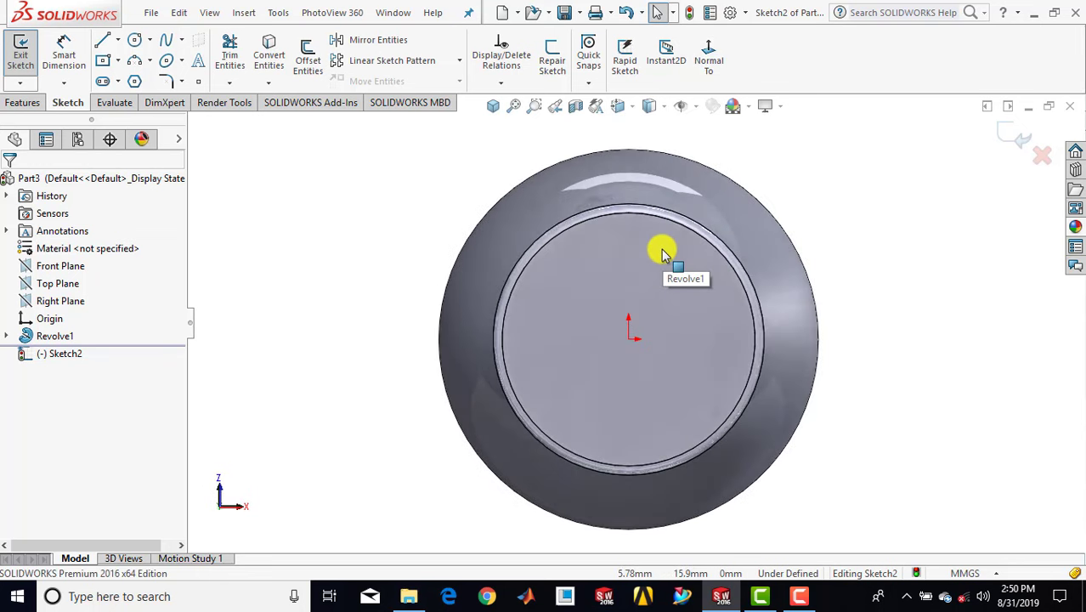
- Offset the bottom's inner circular edge 2 mm inward with Reverse checked
{"action": "left_click", "coordinate": [310, 59]}
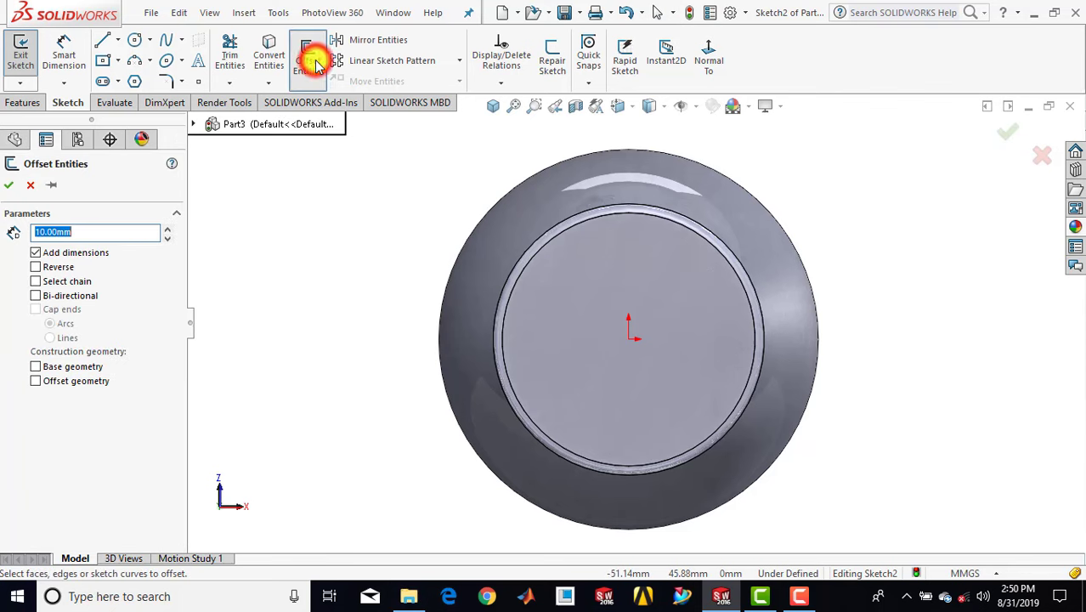
{"action": "left_click", "coordinate": [574, 227]}
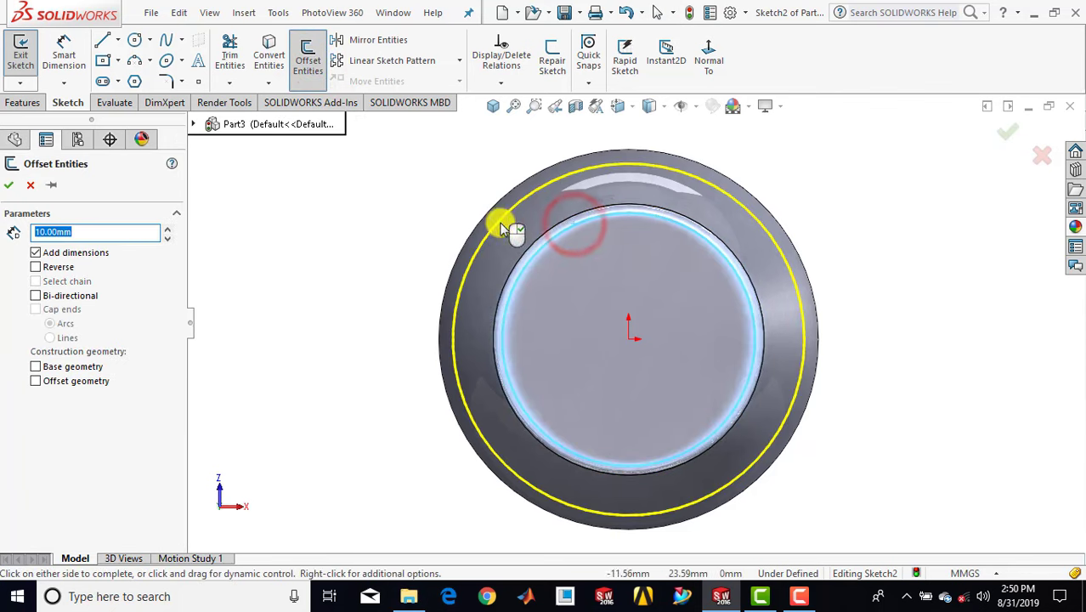
{"action": "type", "text": "2"}
{"action": "key", "text": "Return"}
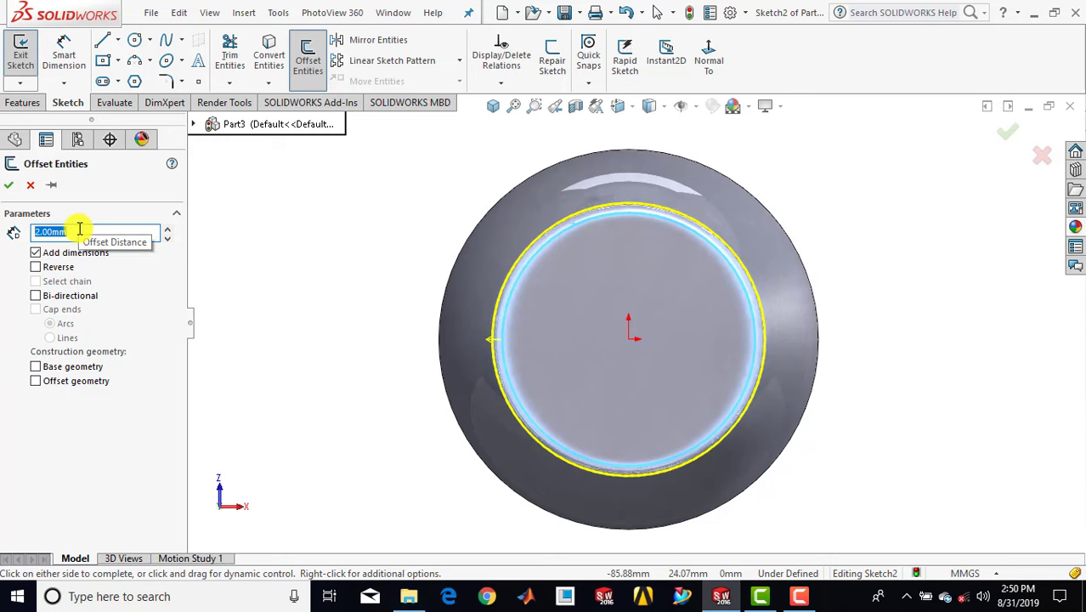
{"action": "left_click", "coordinate": [36, 267]}
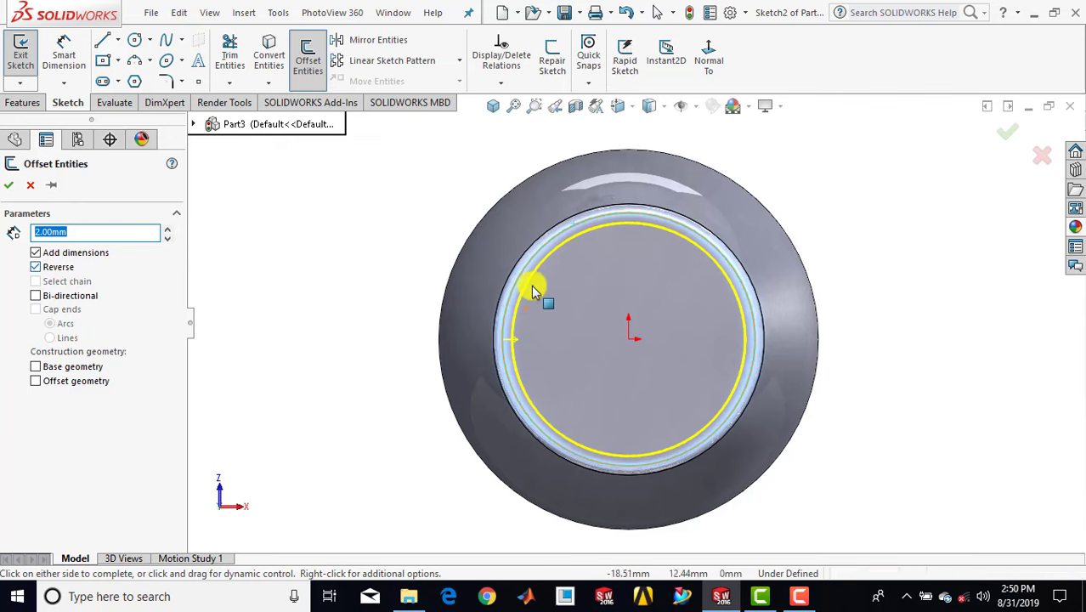
{"action": "left_click", "coordinate": [10, 187]}
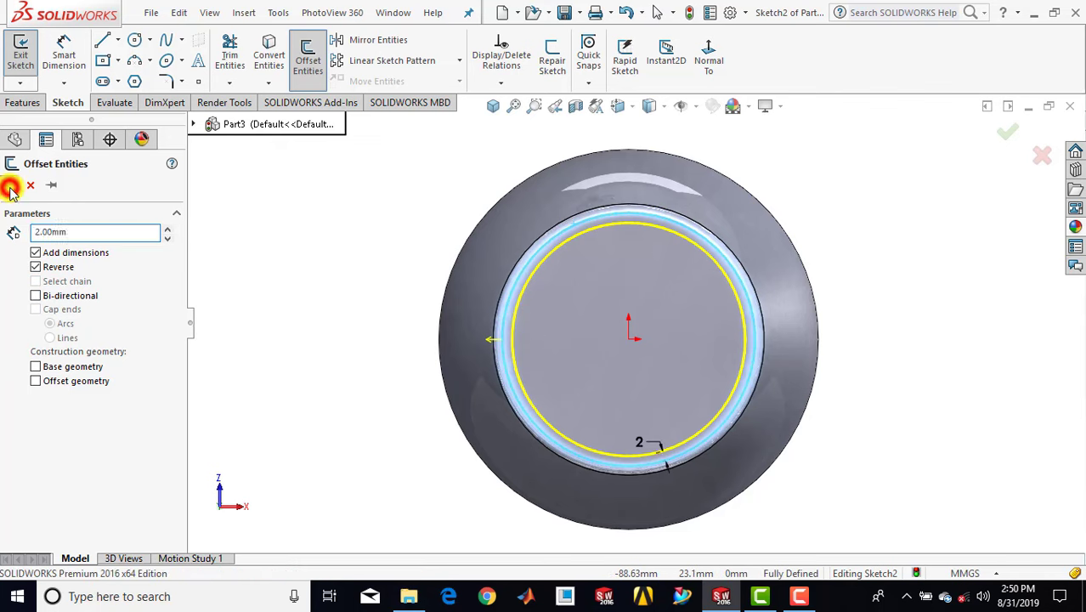
{"action": "left_click", "coordinate": [17, 103]}
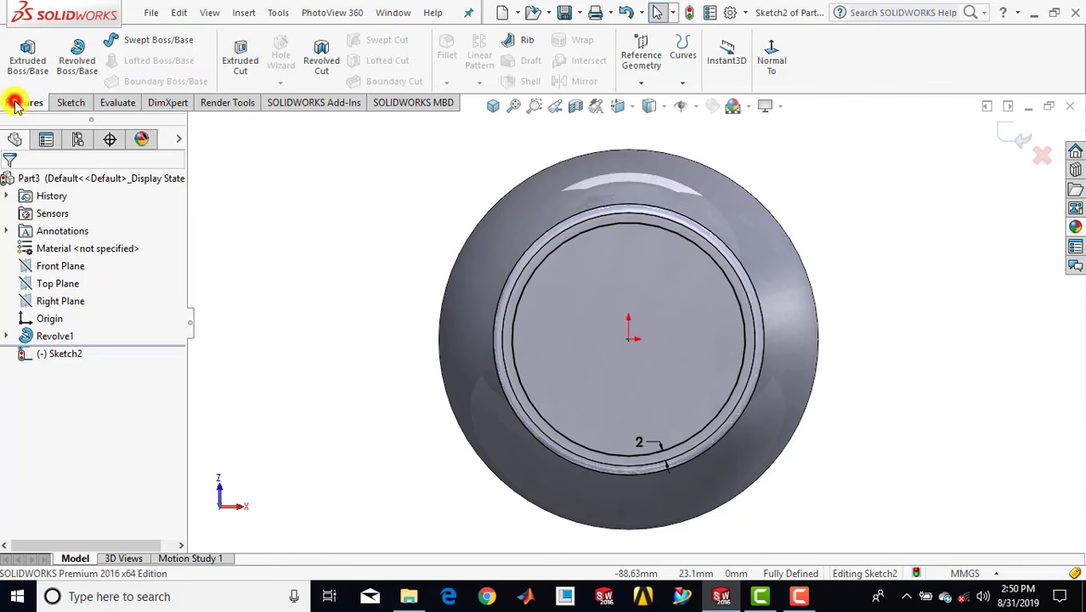
- Cut-extrude the offset circle 2.5 mm deep (Blind) into the cup's base
{"action": "left_click", "coordinate": [240, 62]}
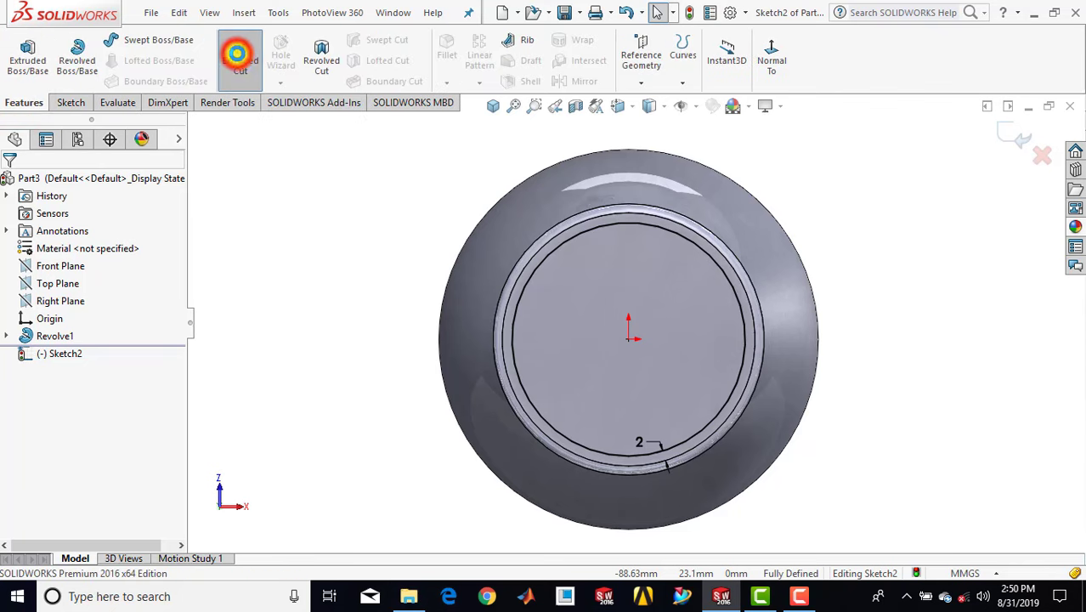
{"action": "left_click", "coordinate": [489, 104]}
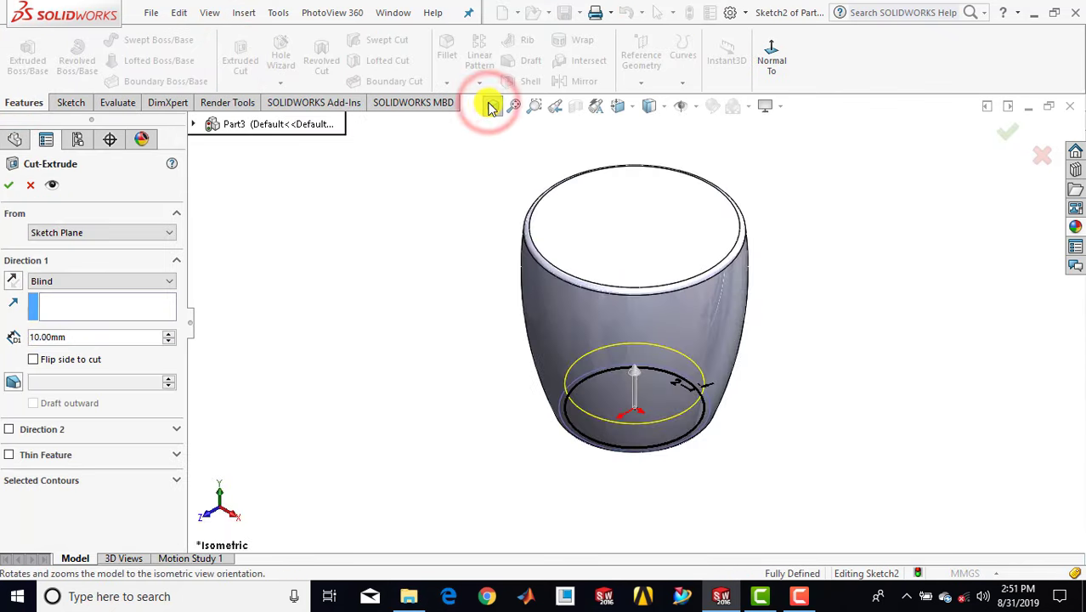
{"action": "left_click", "coordinate": [77, 336]}
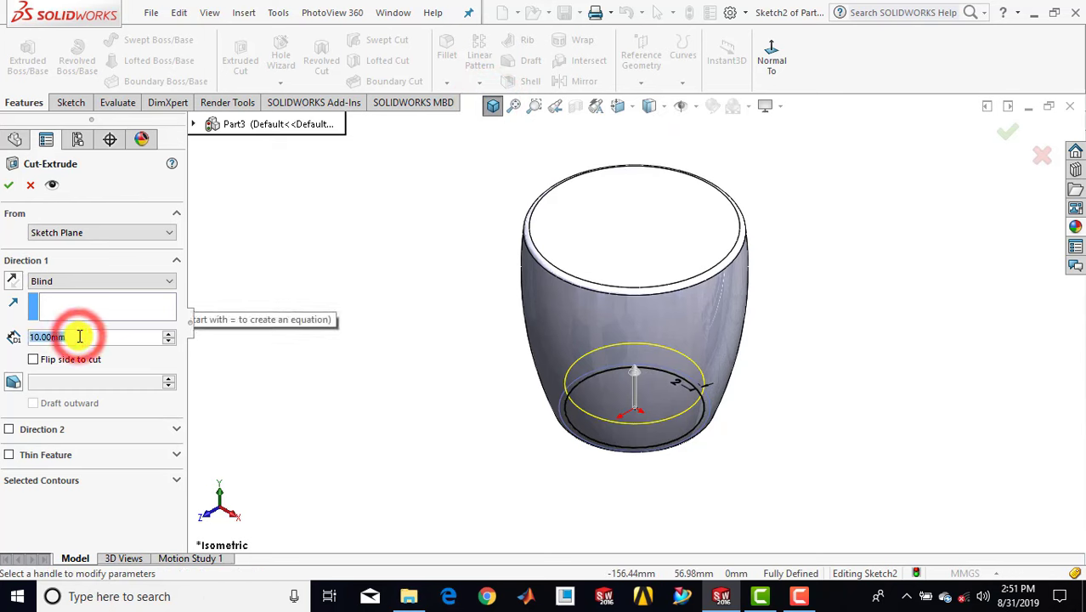
{"action": "type", "text": "2.5"}
{"action": "key", "text": "Return"}
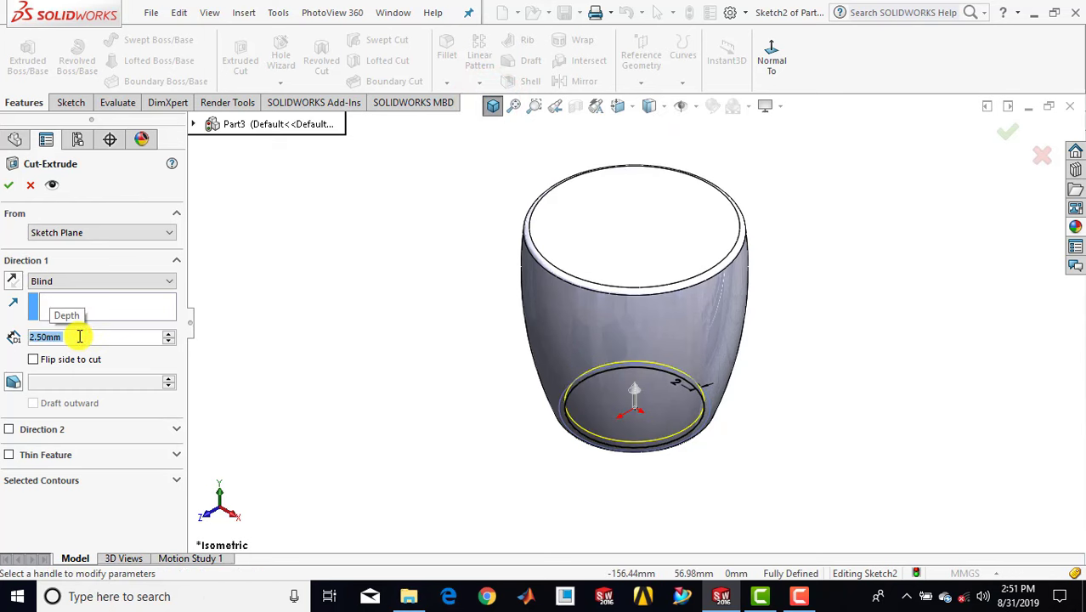
{"action": "left_click", "coordinate": [8, 185]}
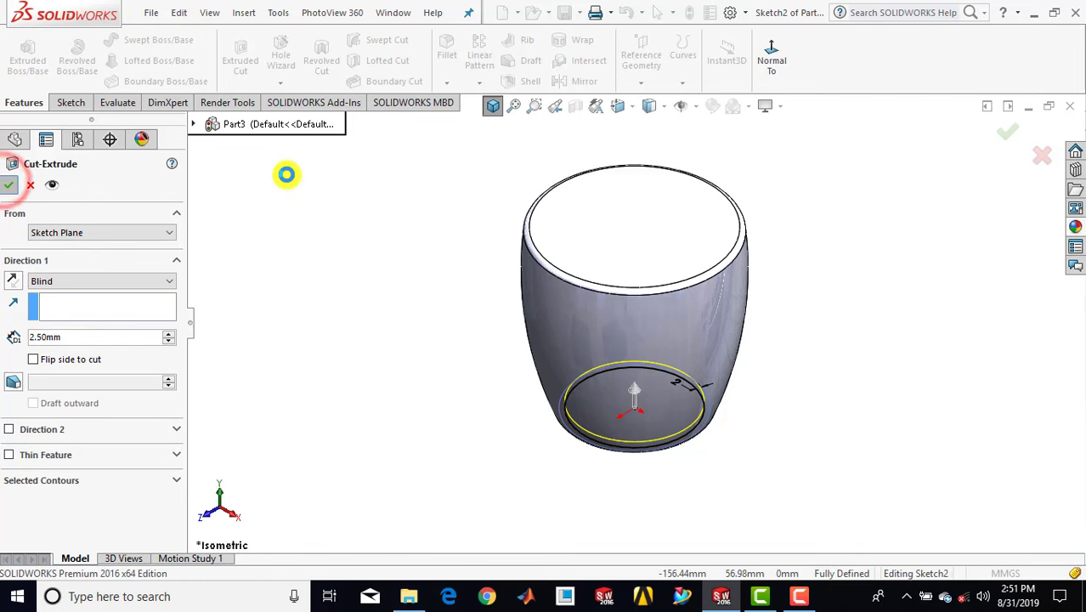
{"action": "left_click", "coordinate": [494, 106]}
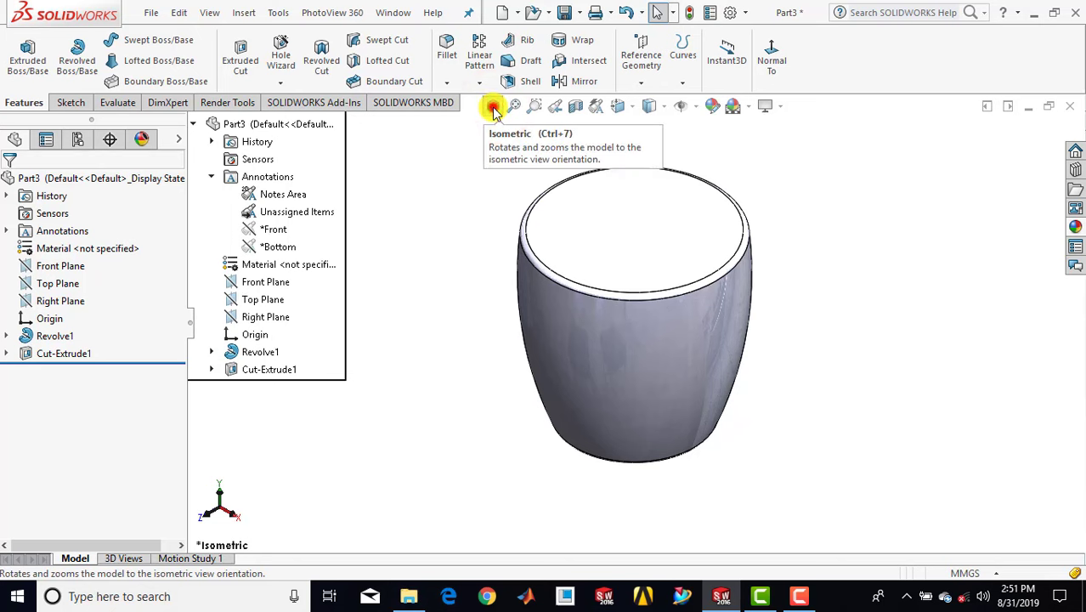
{"action": "left_click", "coordinate": [494, 107]}
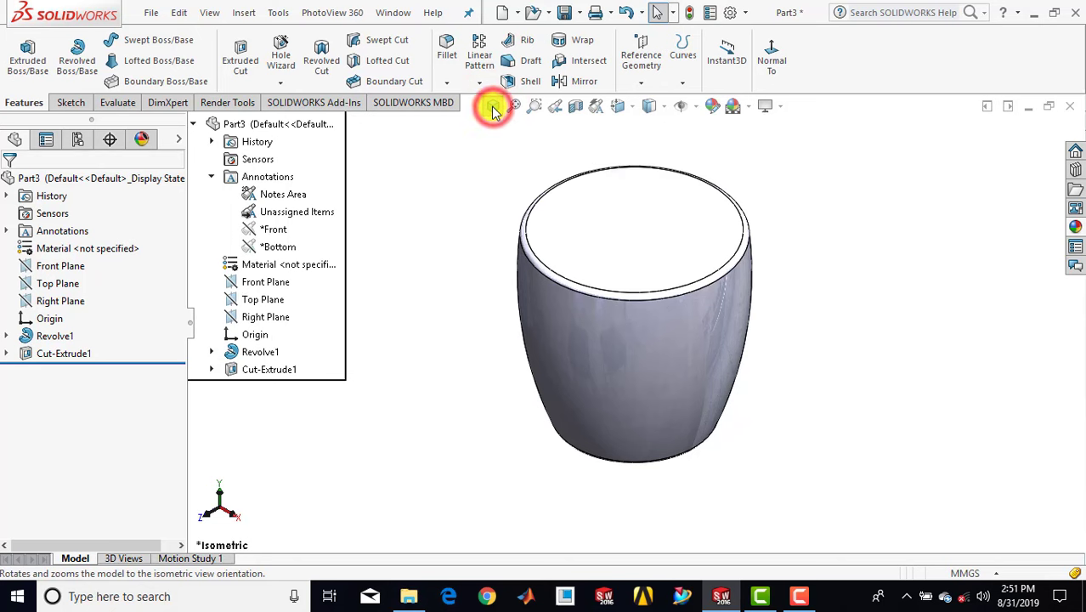
- Fillet both edges of the base recess at 1 mm radius, then return to isometric view
{"action": "left_click", "coordinate": [453, 56]}
{"action": "middle_click_drag", "start_coordinate": [484, 391], "coordinate": [474, 160]}
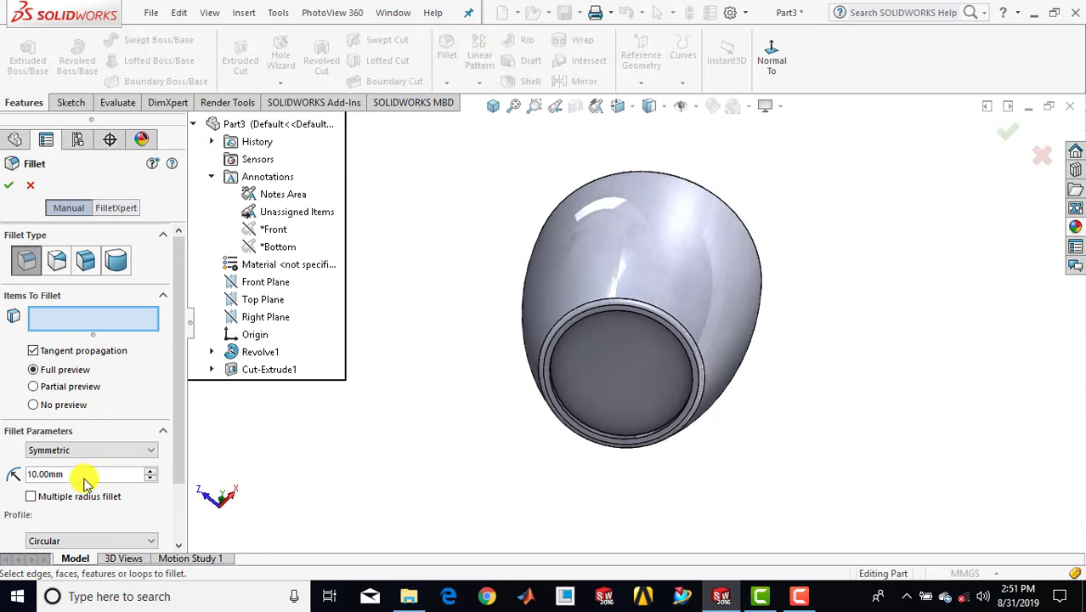
{"action": "type", "text": "1"}
{"action": "key", "text": "Return"}
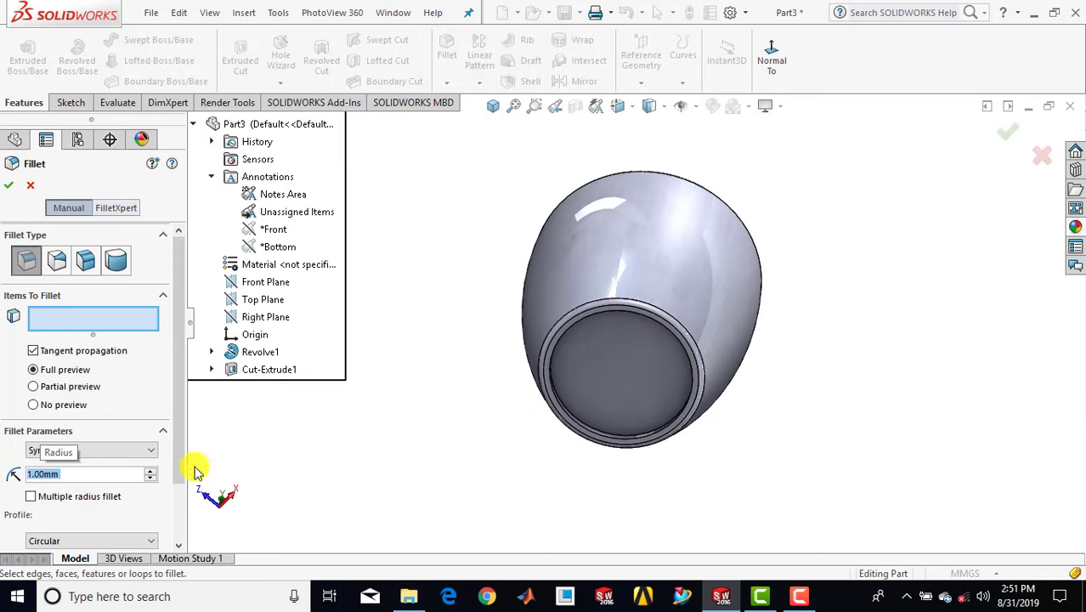
{"action": "scroll", "coordinate": [625, 400], "scroll_direction": "down", "scroll_amount": 5}
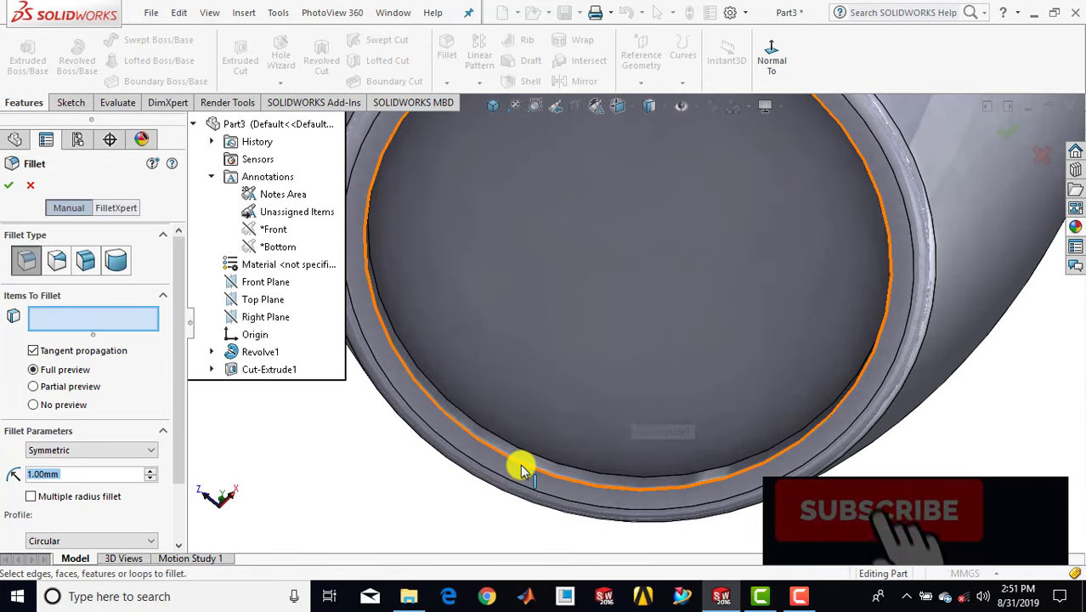
{"action": "left_click", "coordinate": [520, 466]}
{"action": "left_click", "coordinate": [520, 455]}
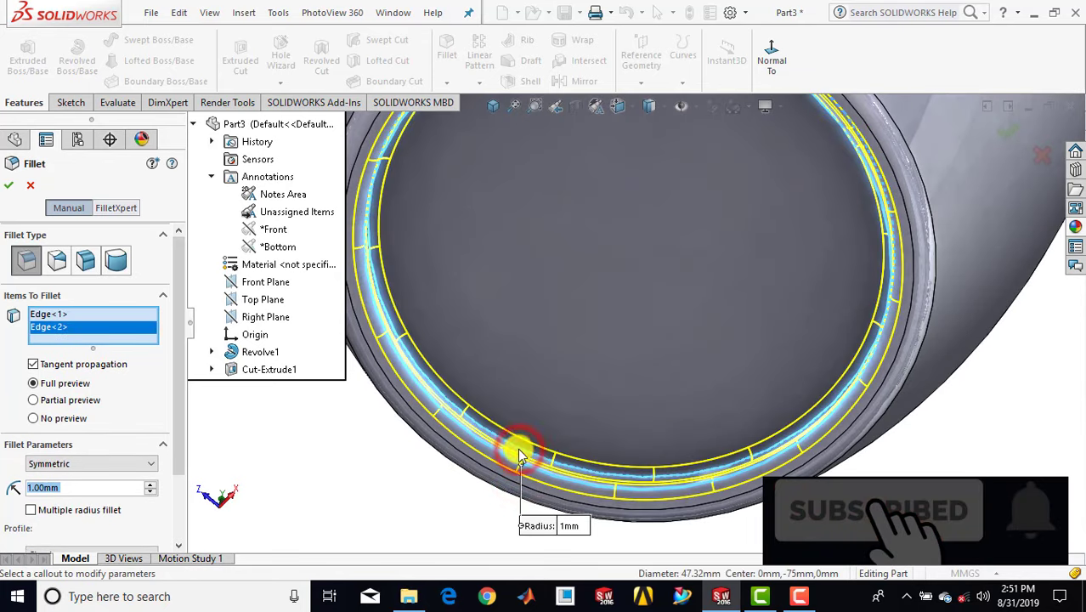
{"action": "left_click", "coordinate": [7, 187]}
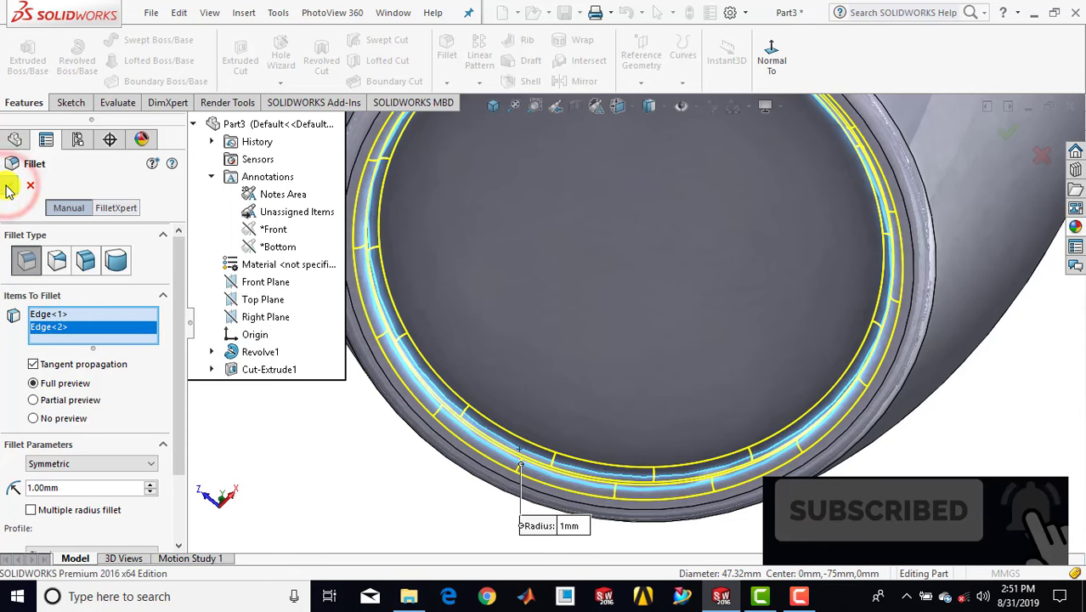
{"action": "left_click", "coordinate": [492, 105]}
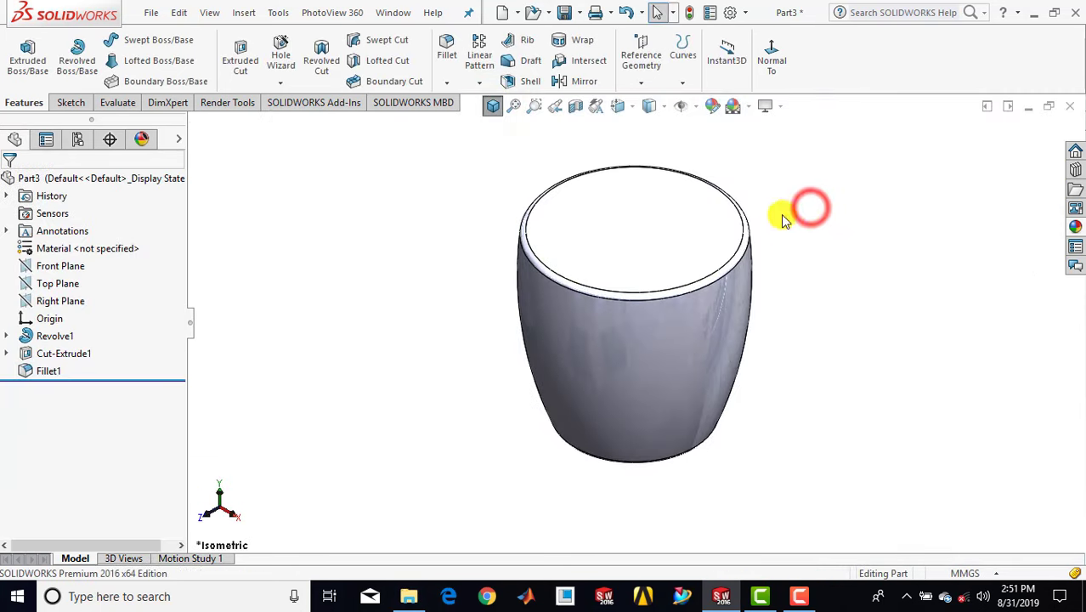
- Shell the cup to 2.2 mm walls with the top face removed, accepting the warning
{"action": "scroll", "coordinate": [672, 235], "scroll_direction": "down", "scroll_amount": 2}
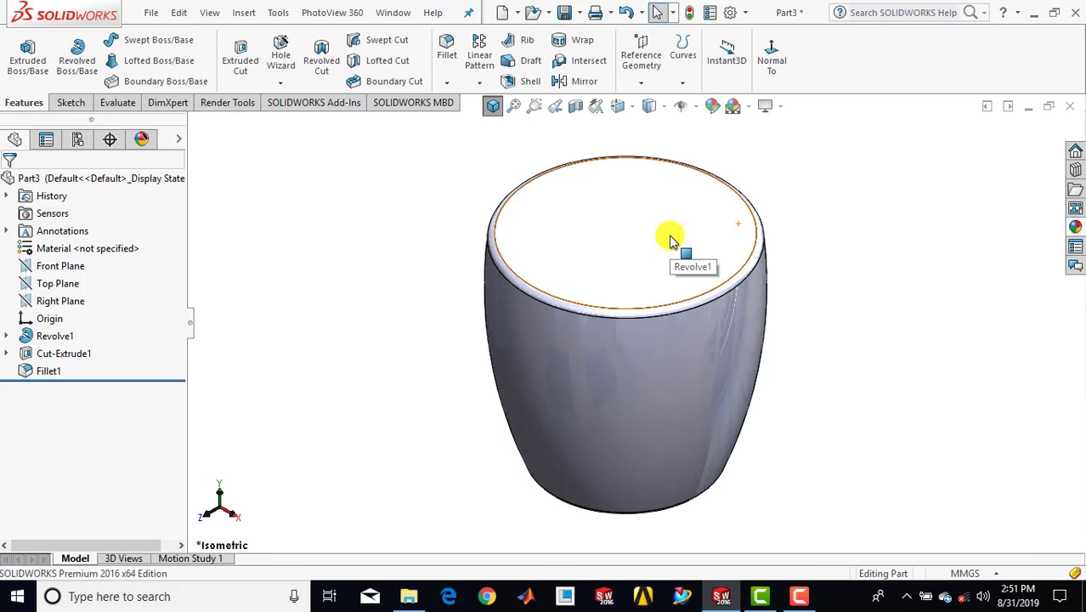
{"action": "left_click", "coordinate": [532, 82]}
{"action": "double_click", "coordinate": [67, 237]}
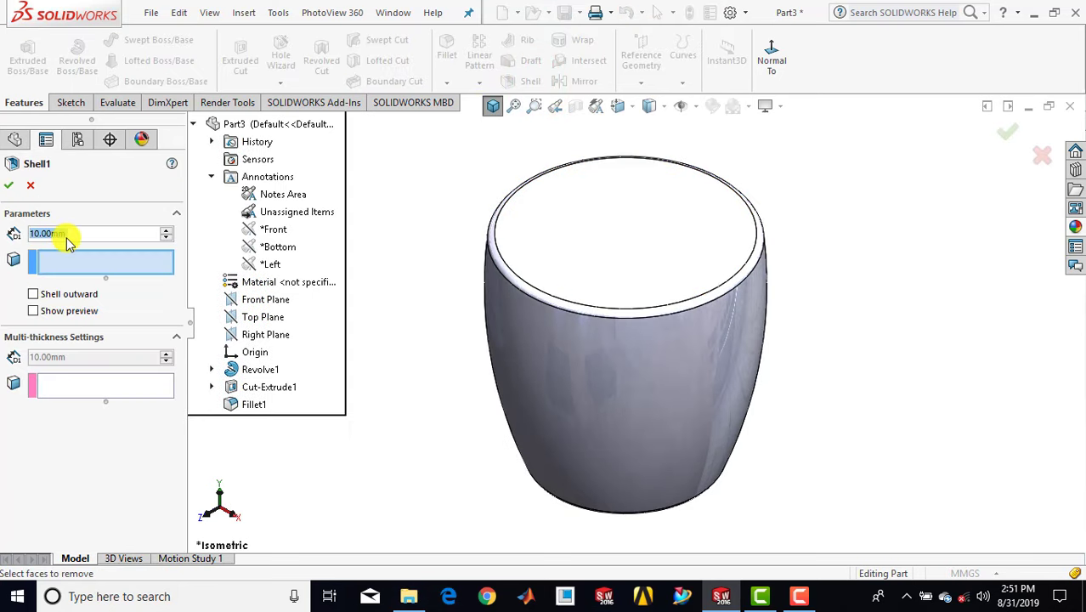
{"action": "type", "text": "2.2"}
{"action": "key", "text": "Return"}
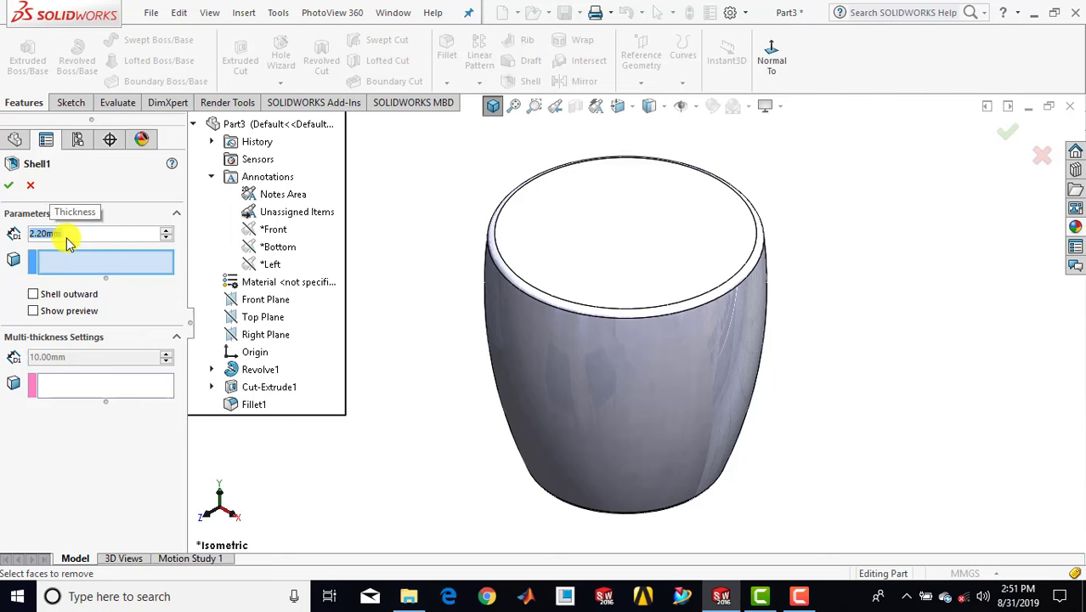
{"action": "left_click", "coordinate": [565, 203]}
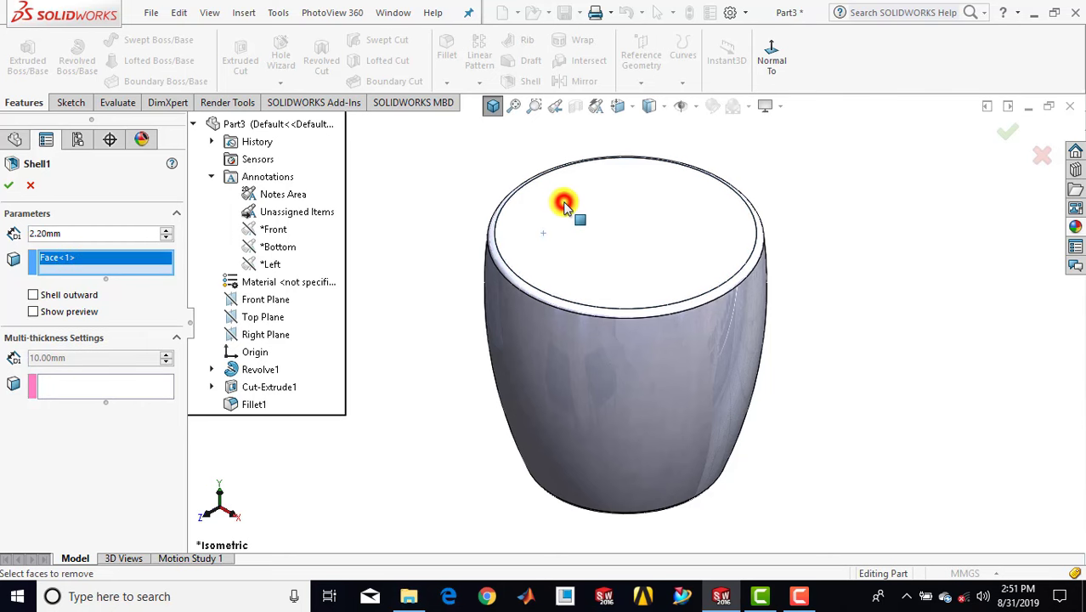
{"action": "left_click", "coordinate": [11, 186]}
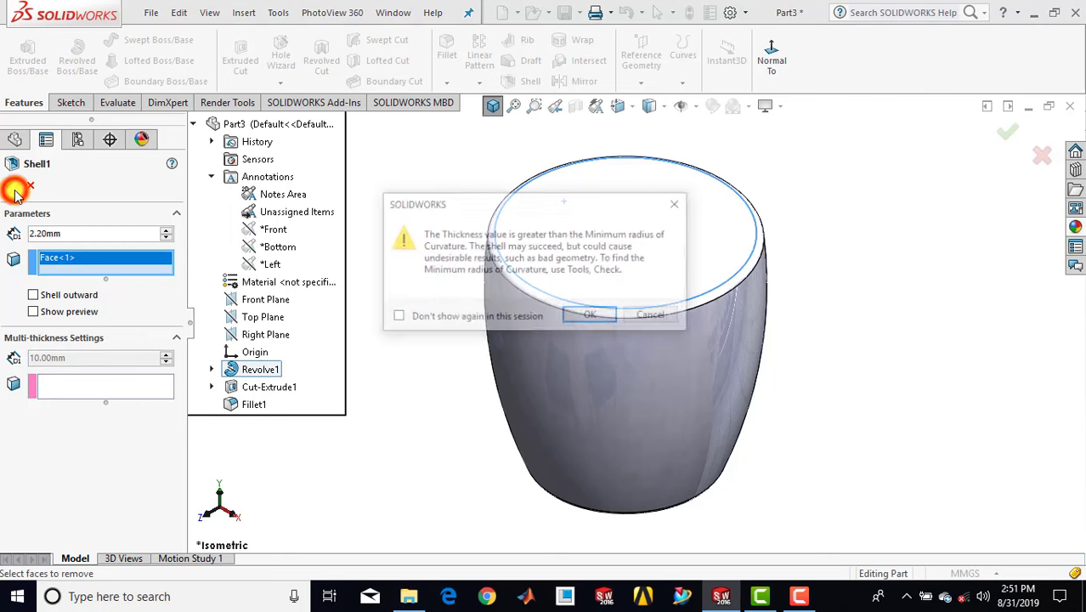
{"action": "left_click", "coordinate": [589, 316]}
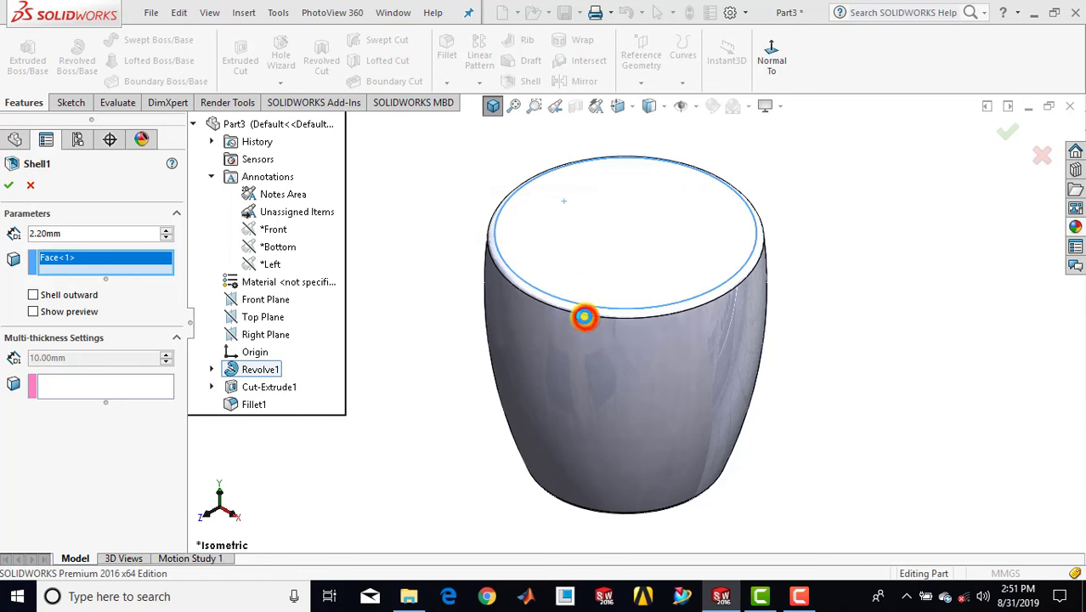
{"action": "left_click", "coordinate": [456, 183]}
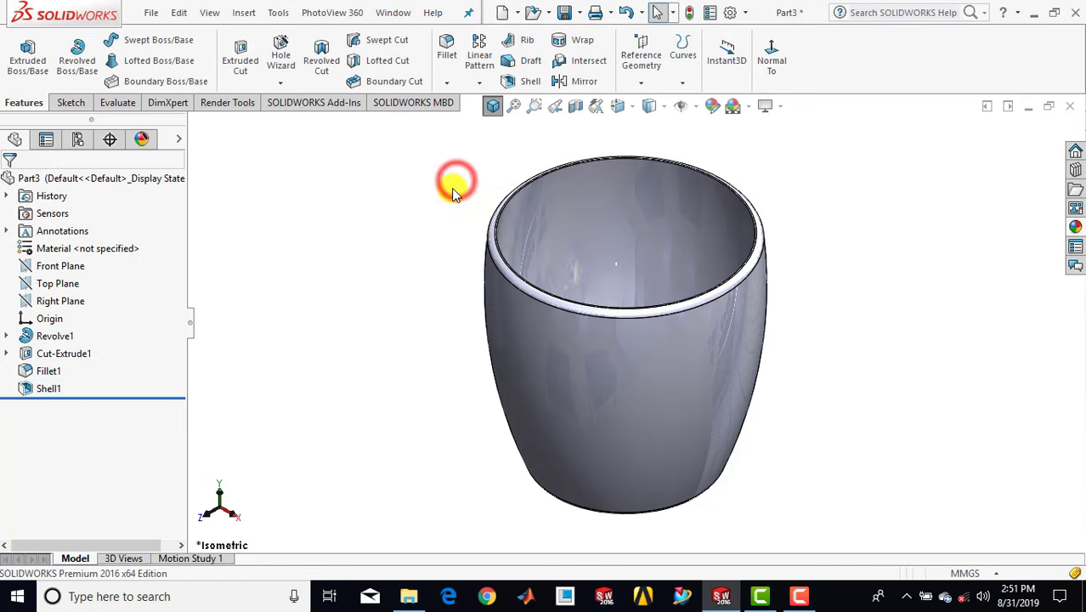
- Fillet the cup's top rim edge at 1.20 mm radius, then return to isometric view
{"action": "left_click", "coordinate": [449, 53]}
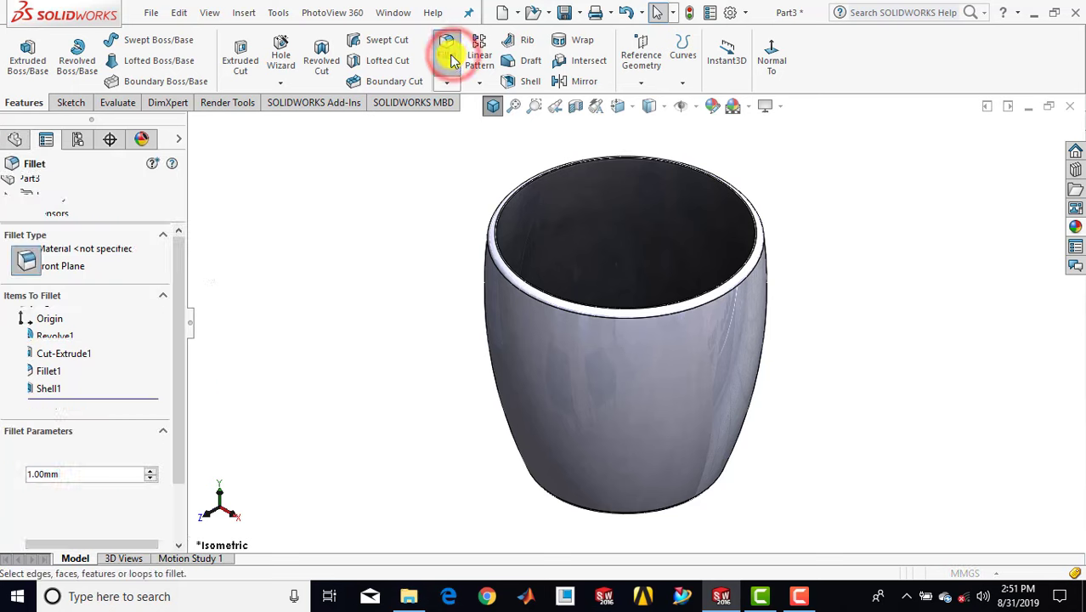
{"action": "type", "text": "1.2"}
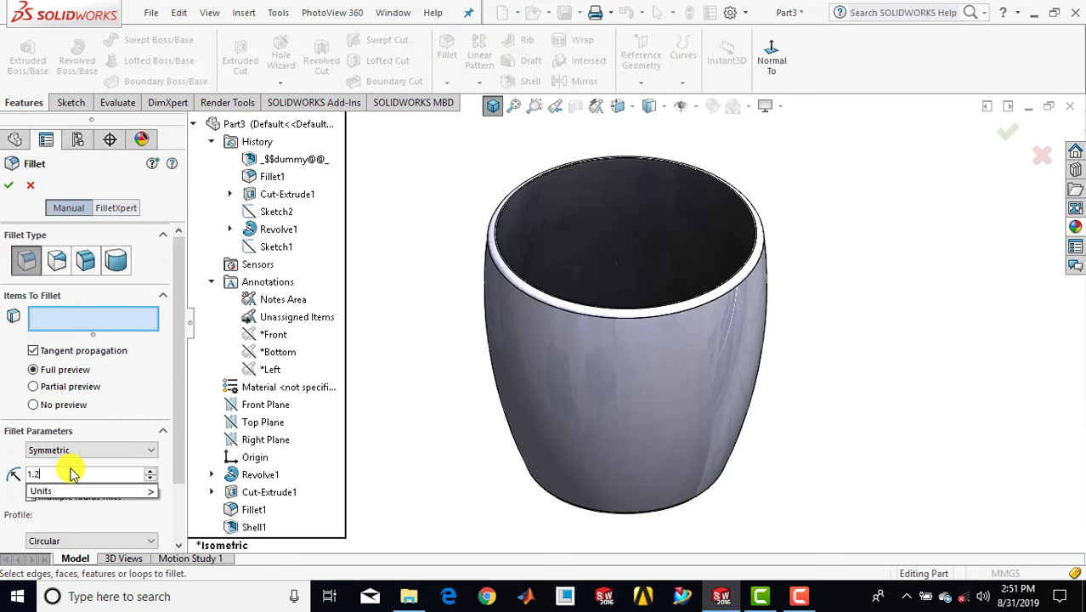
{"action": "key", "text": "Return"}
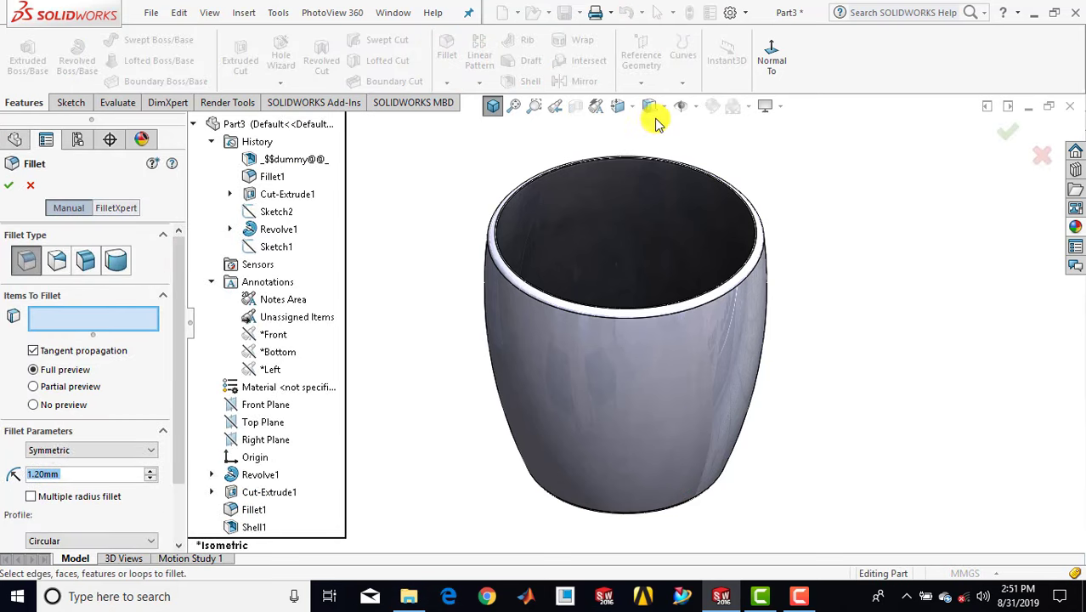
{"action": "scroll", "coordinate": [653, 132], "scroll_direction": "down", "scroll_amount": 5}
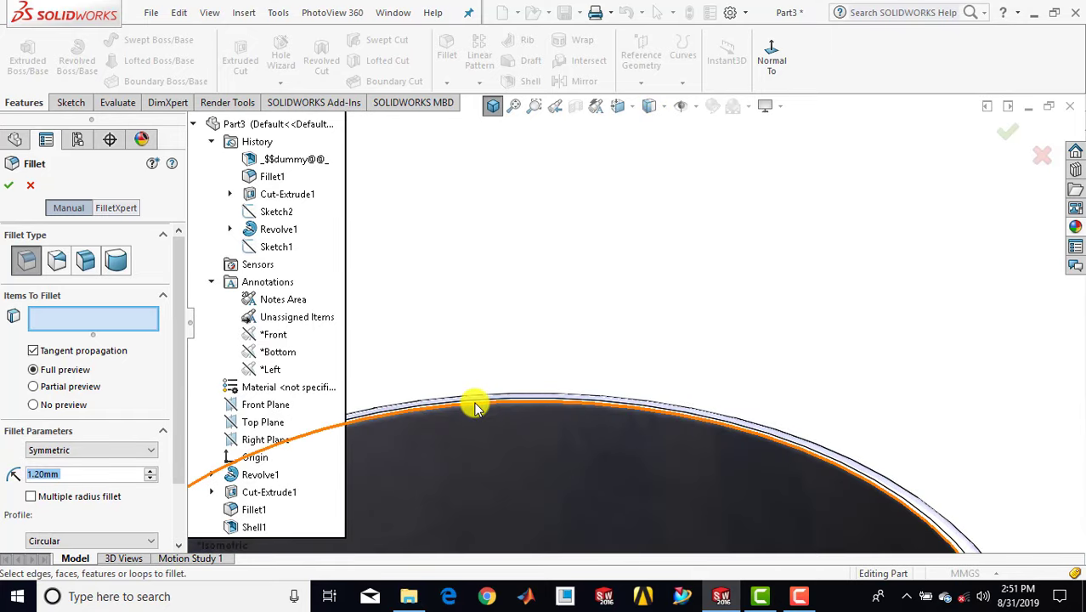
{"action": "left_click", "coordinate": [474, 401]}
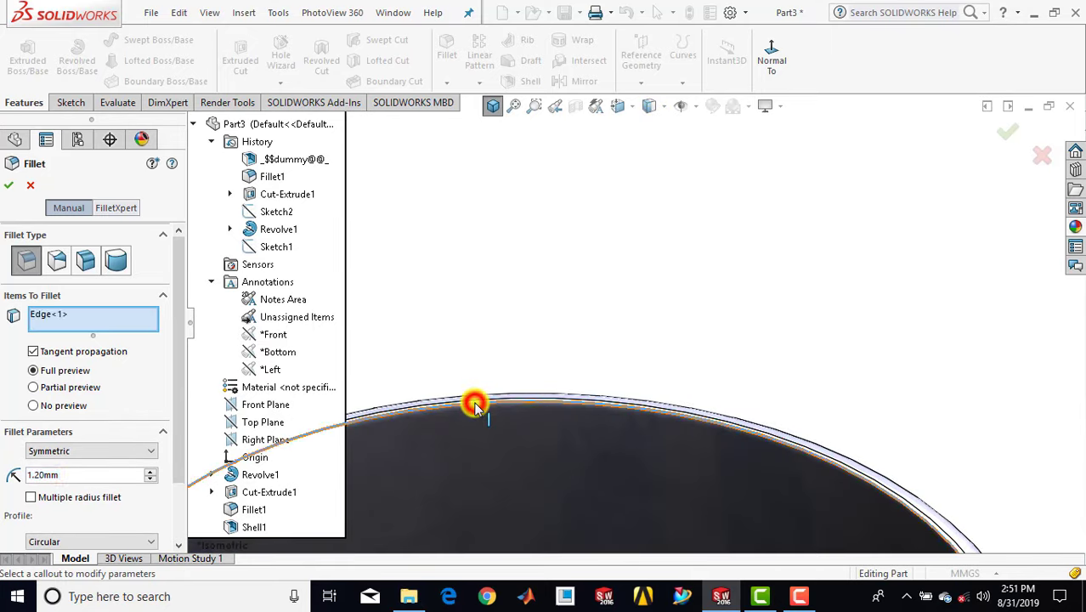
{"action": "left_click", "coordinate": [13, 186]}
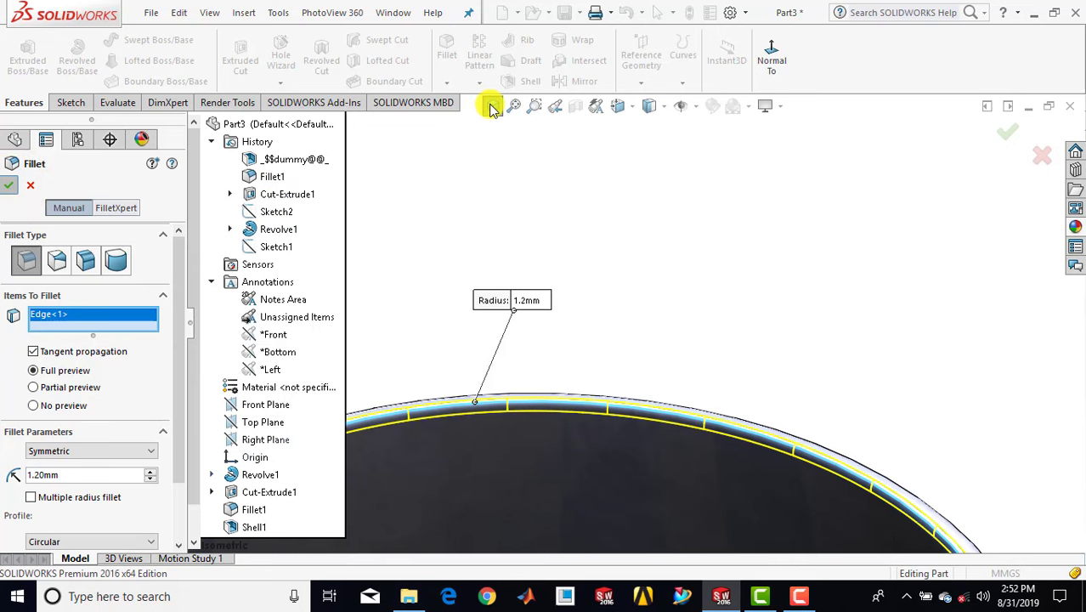
{"action": "left_click", "coordinate": [491, 108]}
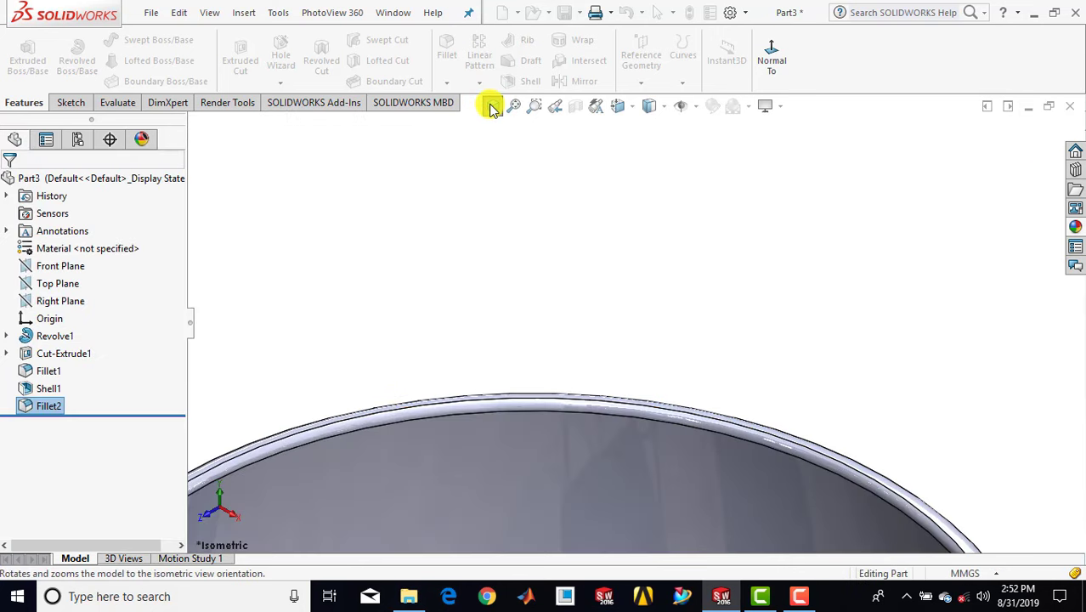
{"action": "left_click", "coordinate": [436, 330]}
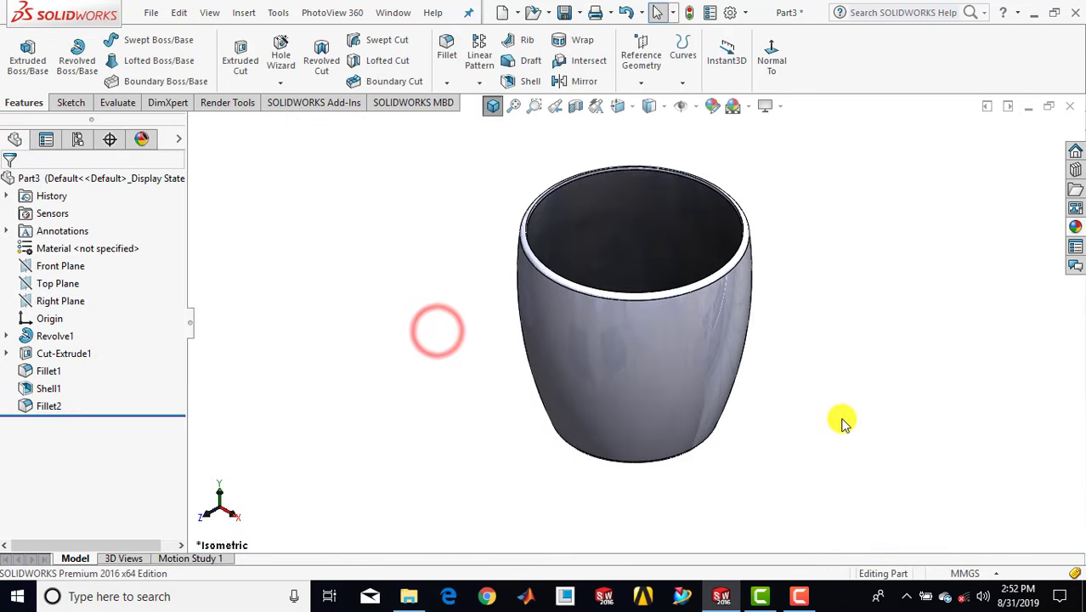
{"action": "middle_click_drag", "start_coordinate": [844, 420], "coordinate": [824, 439]}
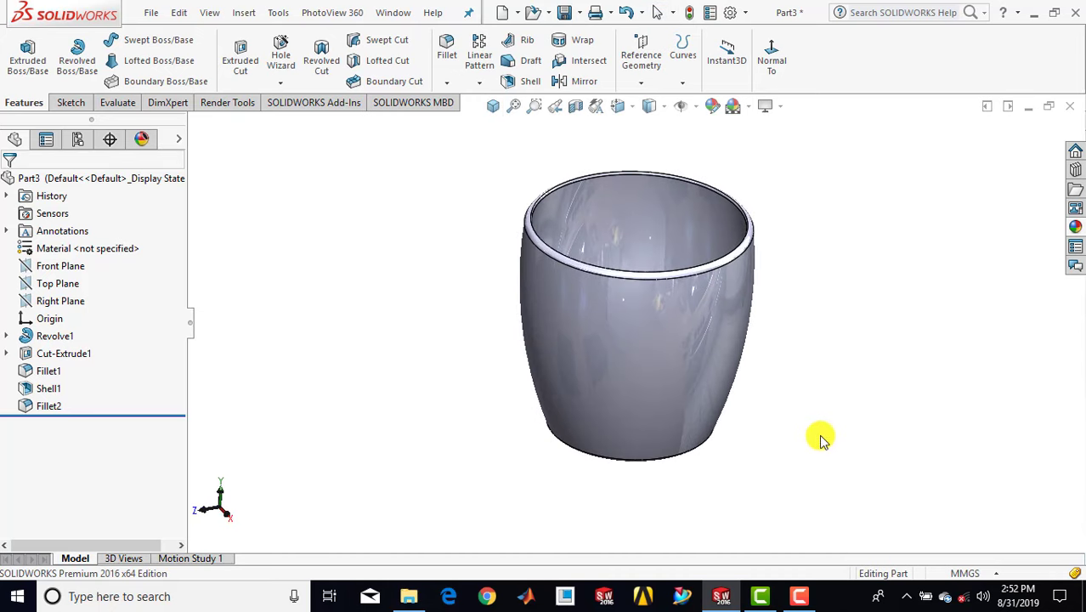
- Start a new sketch on the Front Plane, viewed Normal To and zoomed onto the mug
{"action": "left_click", "coordinate": [71, 102]}
{"action": "left_click", "coordinate": [20, 52]}
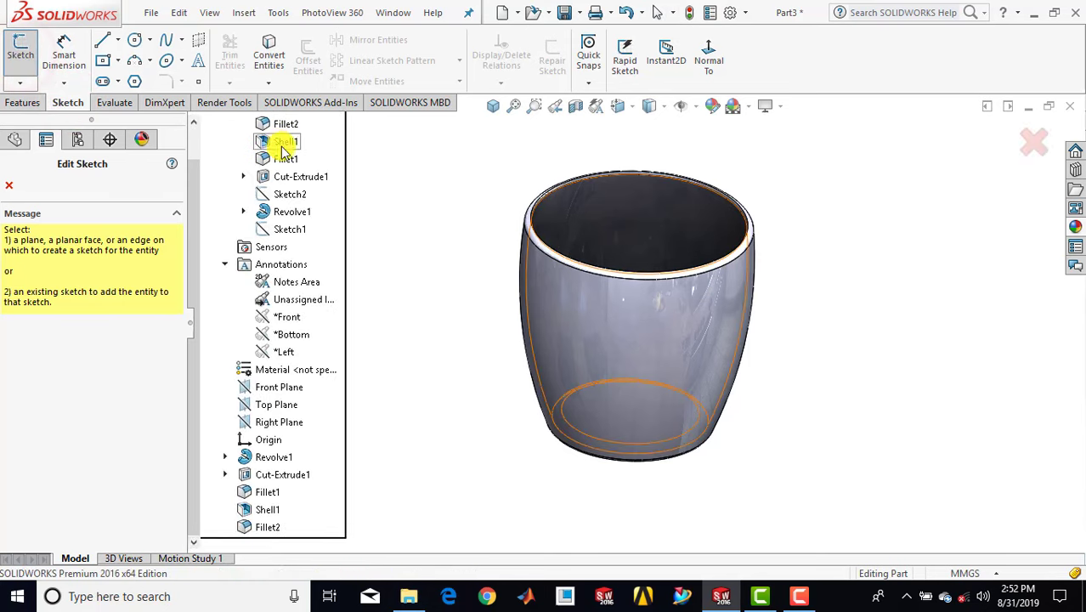
{"action": "scroll", "coordinate": [303, 204], "scroll_direction": "up", "scroll_amount": 2}
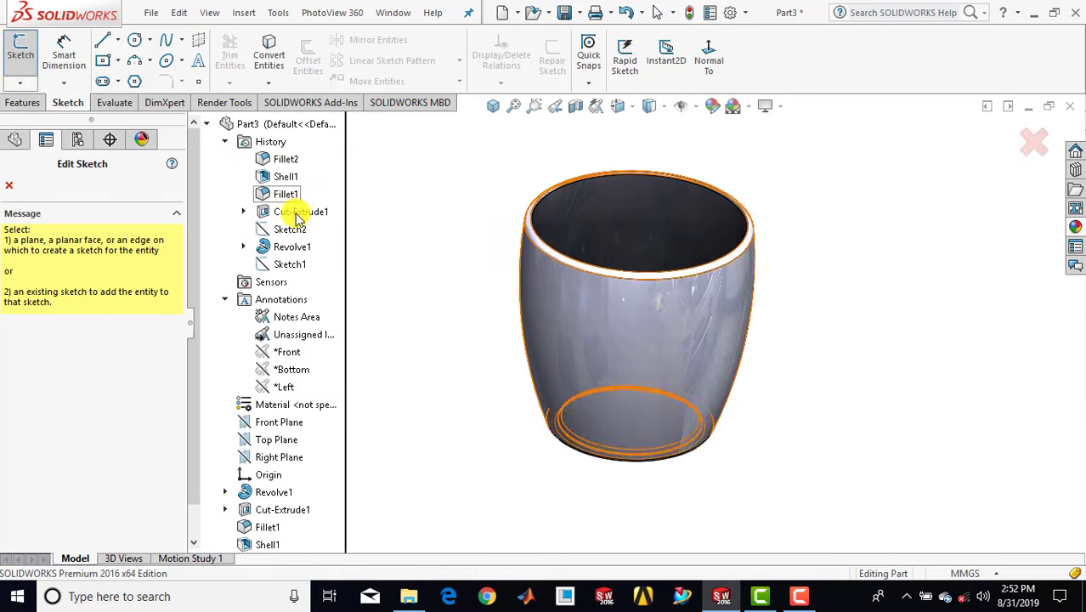
{"action": "left_click", "coordinate": [291, 420]}
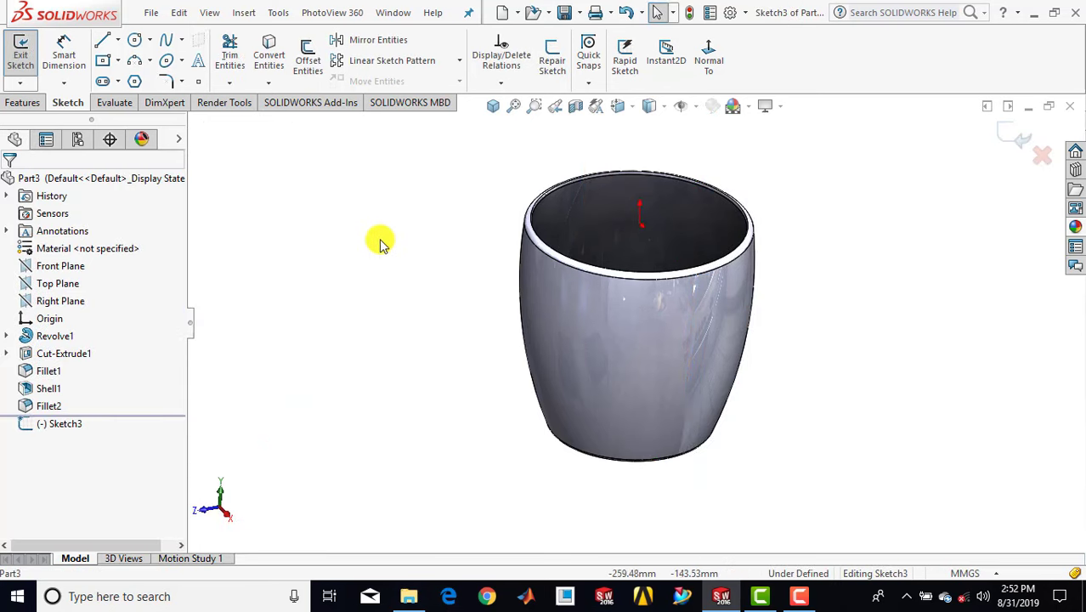
{"action": "left_click", "coordinate": [714, 60]}
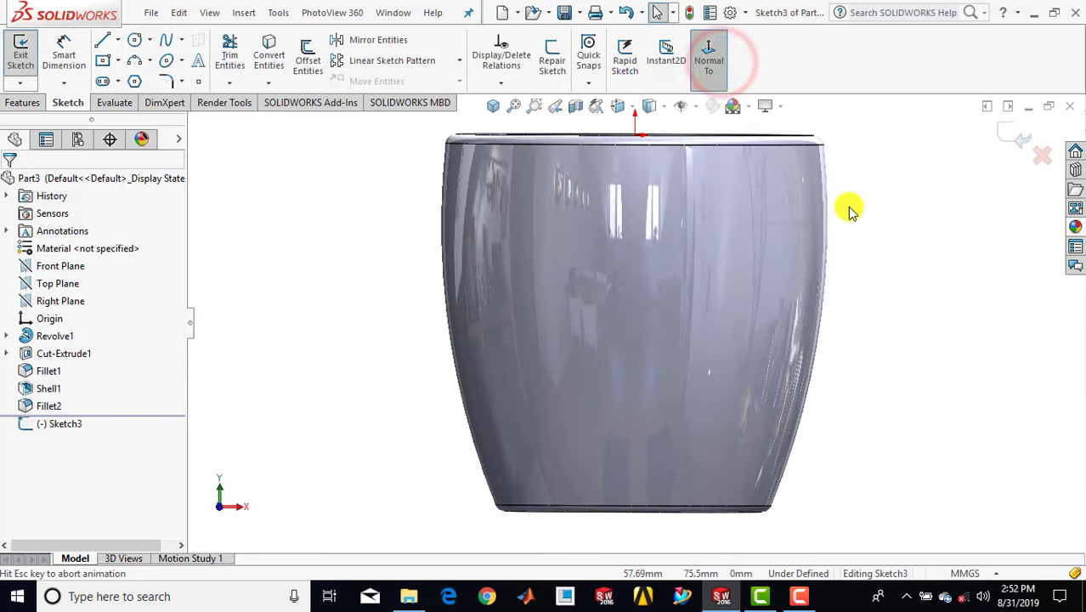
{"action": "scroll", "coordinate": [864, 294], "scroll_direction": "down", "scroll_amount": 1}
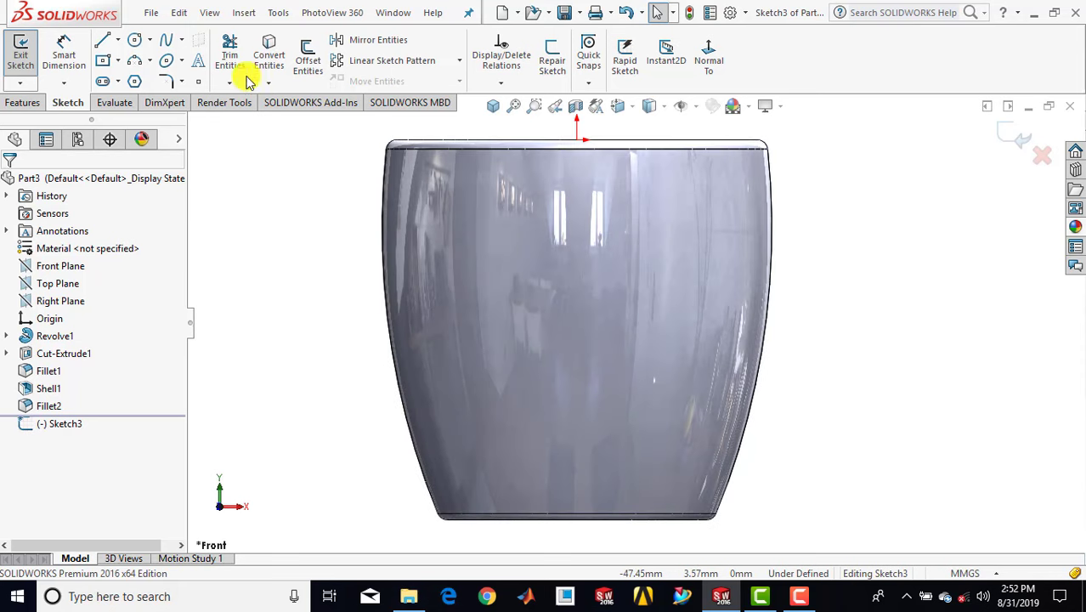
- Draw a three-point arc off the mug's right side and give it radius 14
{"action": "left_click", "coordinate": [134, 63]}
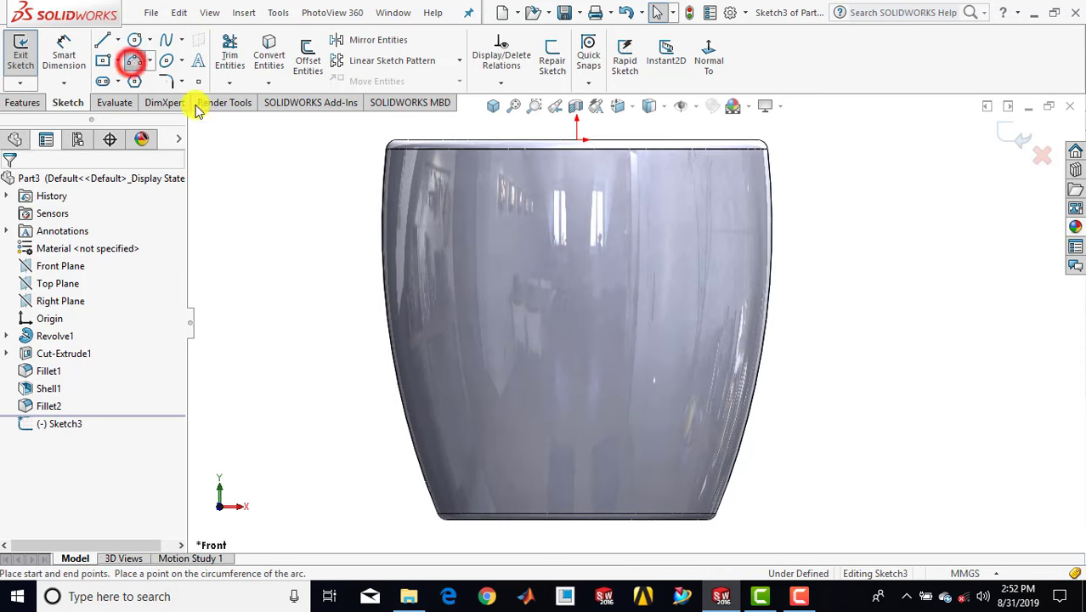
{"action": "left_click", "coordinate": [773, 199]}
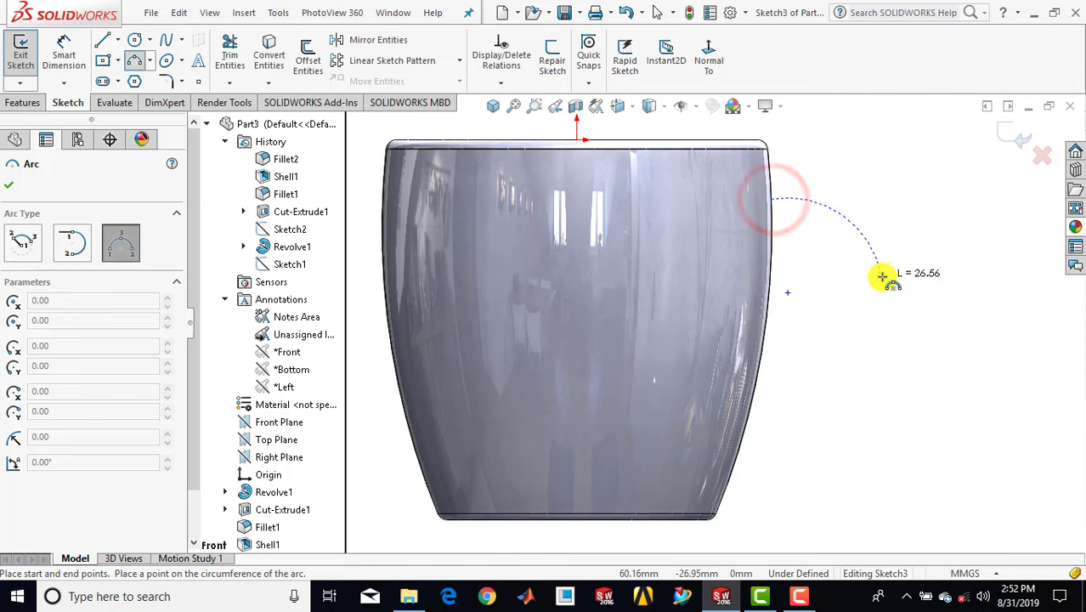
{"action": "left_click", "coordinate": [886, 276]}
{"action": "left_click", "coordinate": [889, 217]}
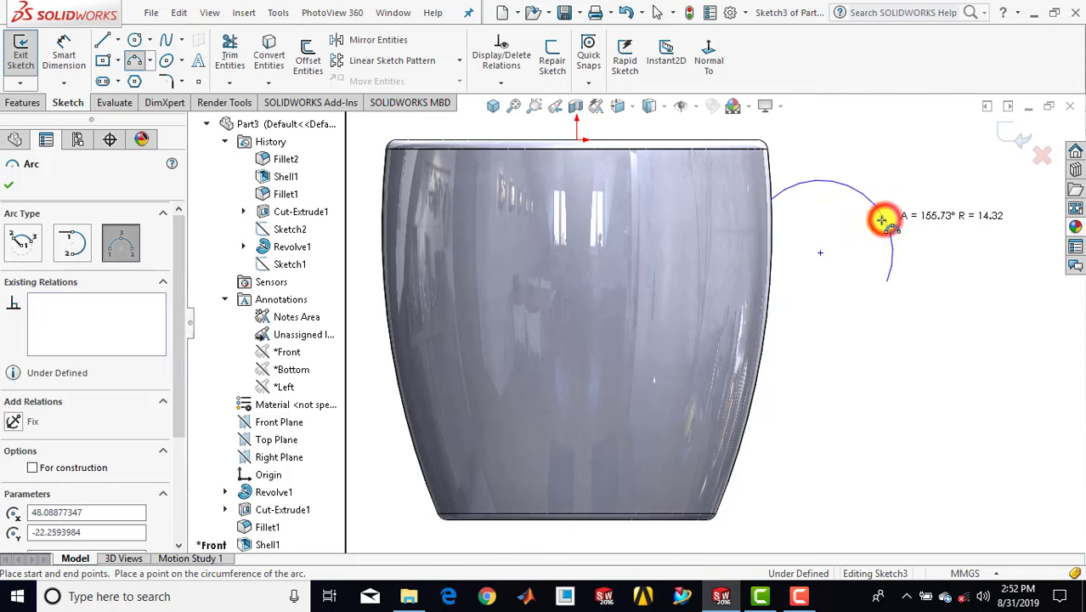
{"action": "key", "text": "Escape"}
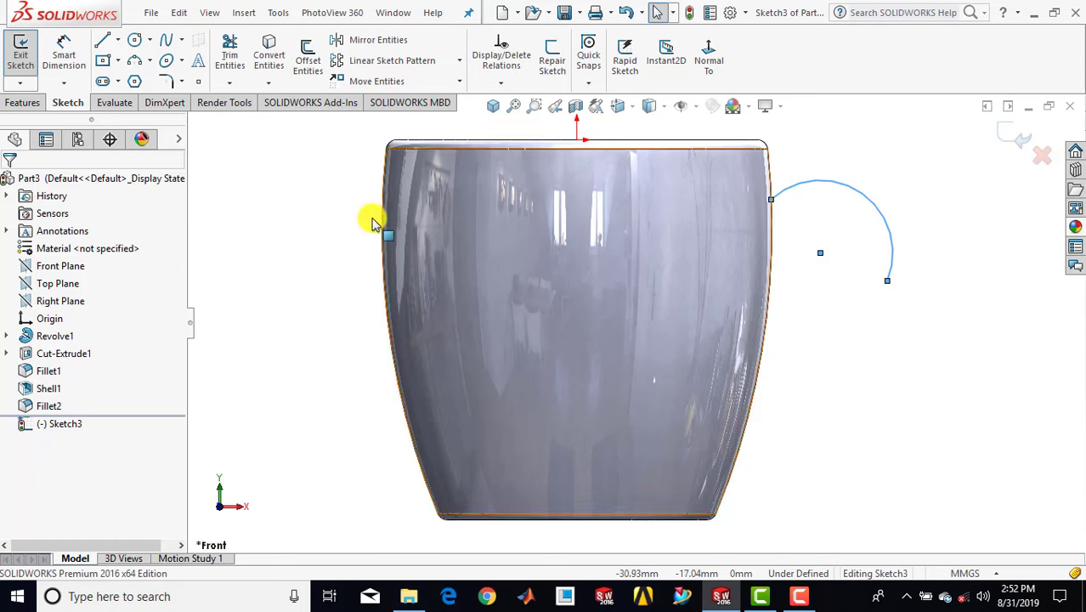
{"action": "left_click", "coordinate": [68, 55]}
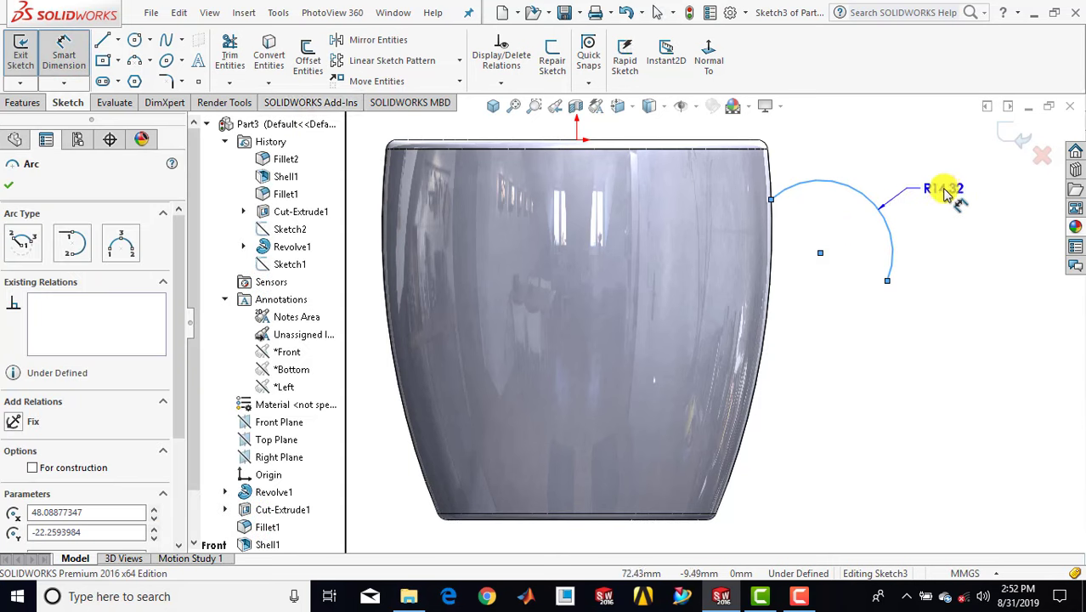
{"action": "left_click", "coordinate": [944, 193]}
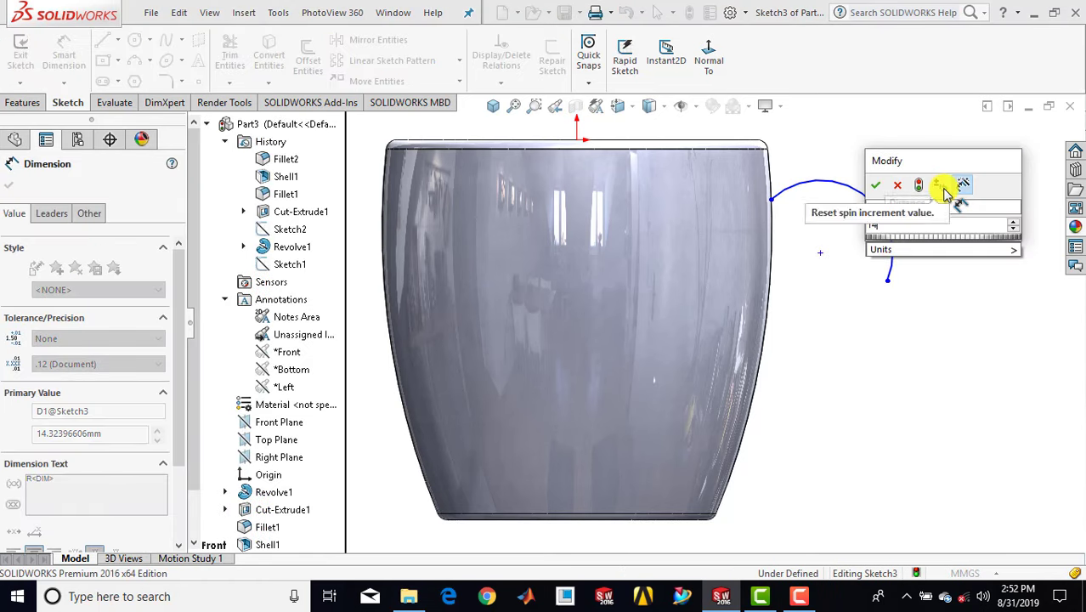
{"action": "type", "text": "14"}
{"action": "key", "text": "Return"}
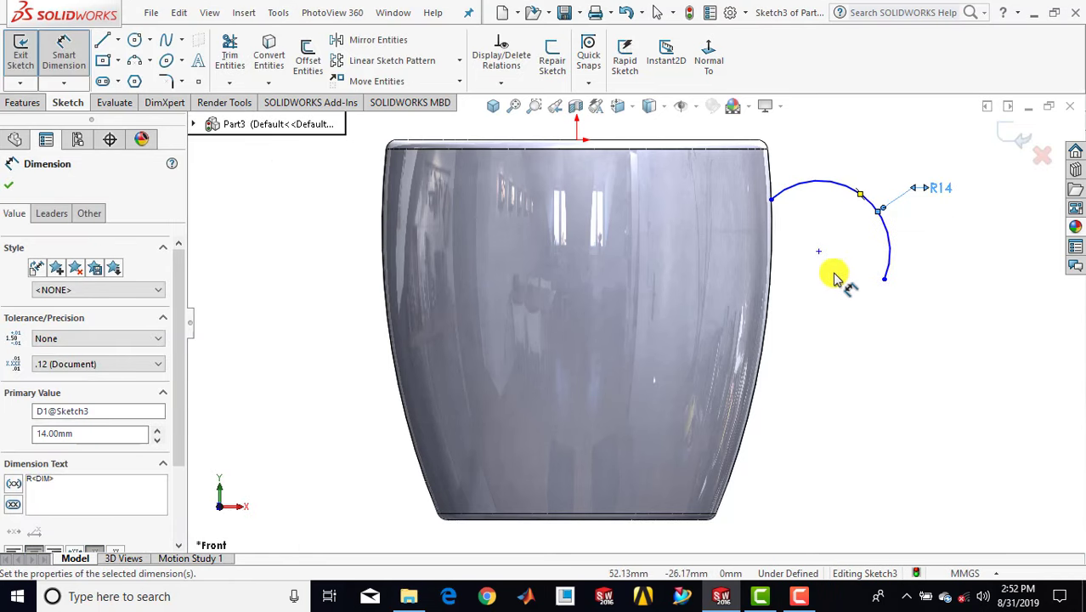
- Locate the arc's centre 23 vertically and 48 horizontally from the origin
{"action": "left_click", "coordinate": [819, 252]}
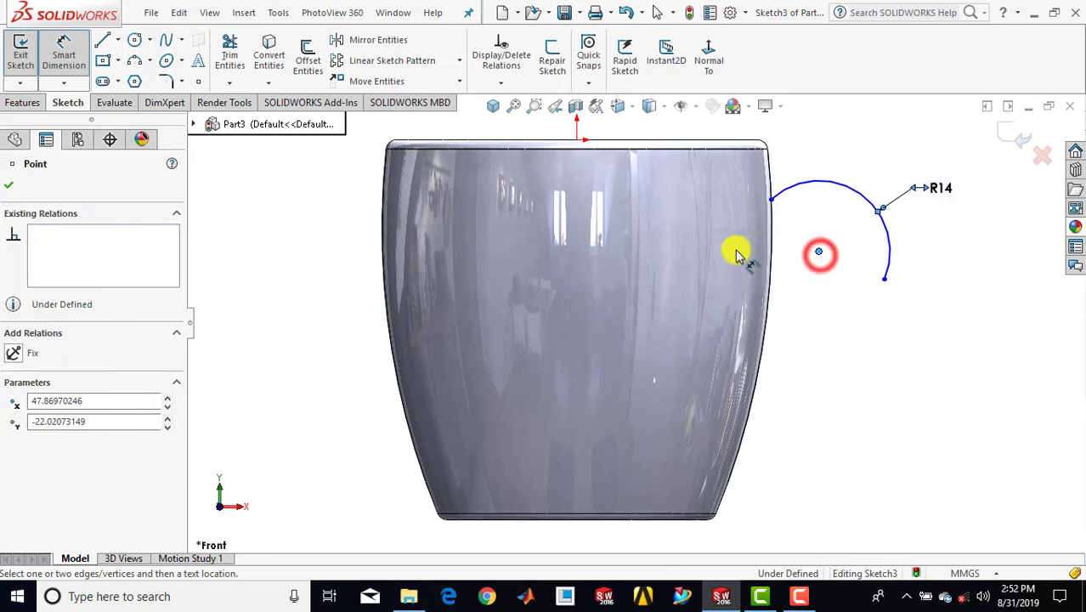
{"action": "left_click", "coordinate": [577, 138]}
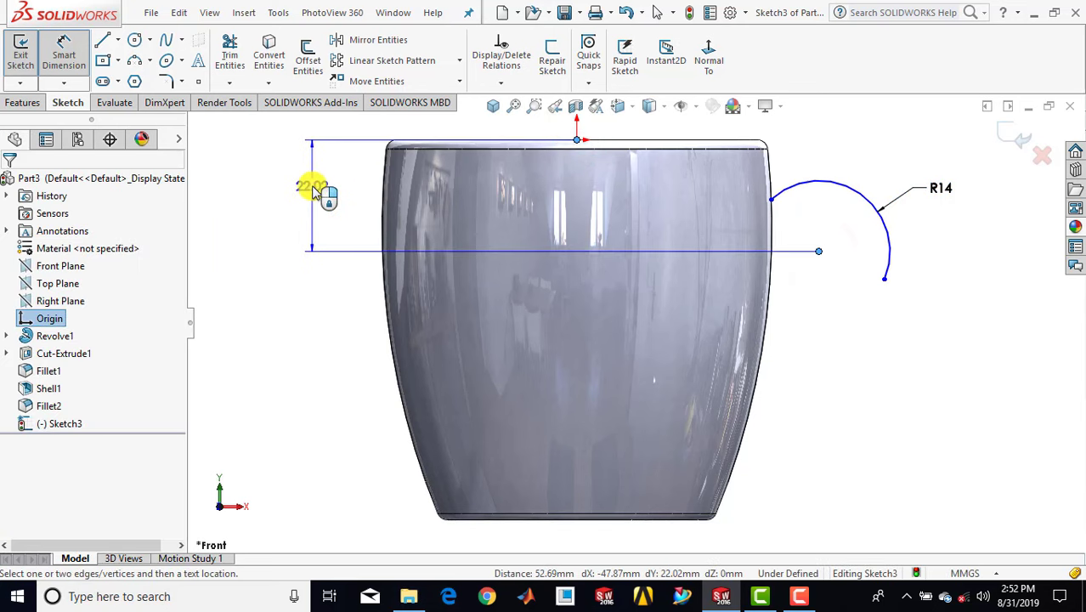
{"action": "left_click", "coordinate": [312, 192]}
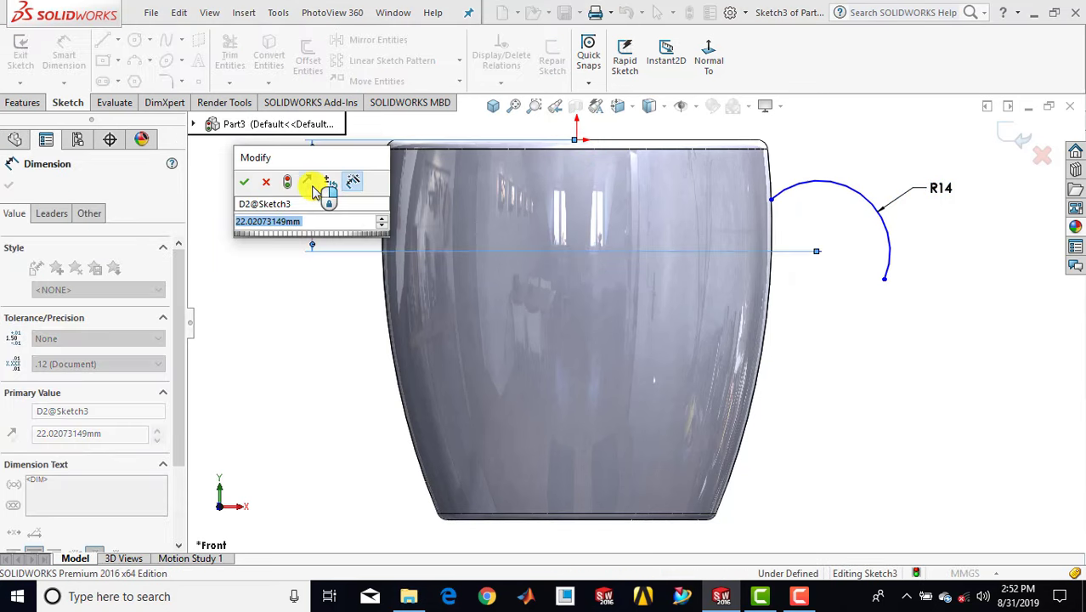
{"action": "type", "text": "23"}
{"action": "key", "text": "Return"}
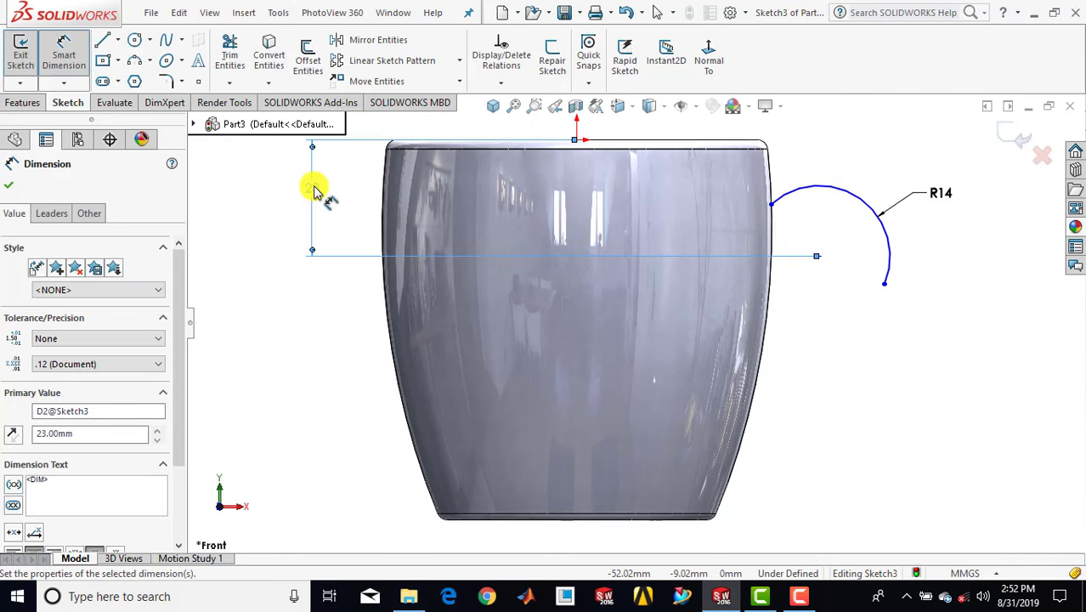
{"action": "key", "text": "Escape"}
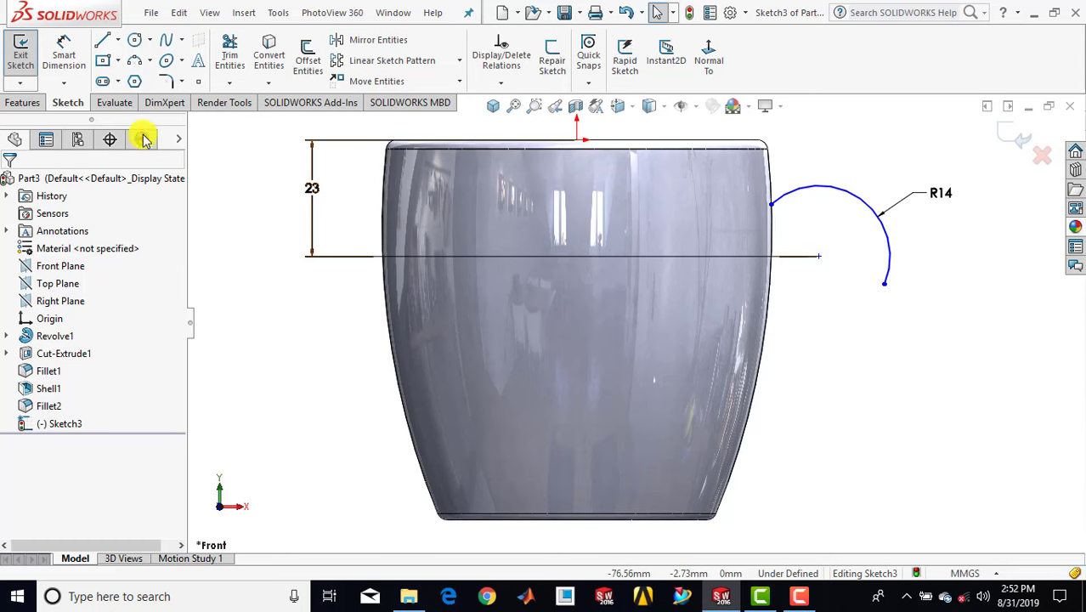
{"action": "left_click", "coordinate": [64, 53]}
{"action": "left_click", "coordinate": [576, 140]}
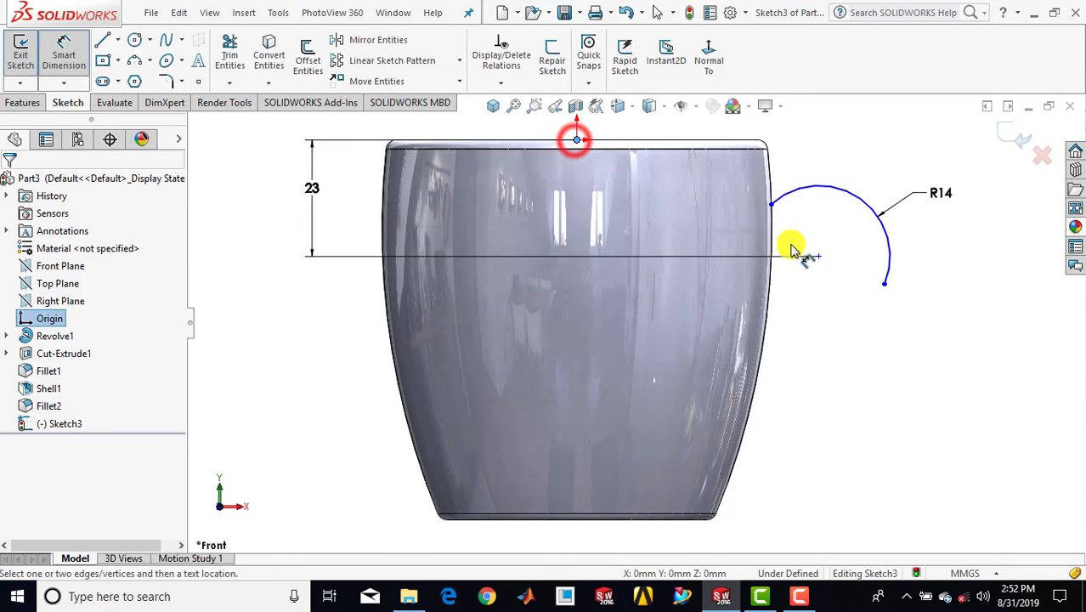
{"action": "left_click", "coordinate": [818, 255]}
{"action": "left_click", "coordinate": [772, 124]}
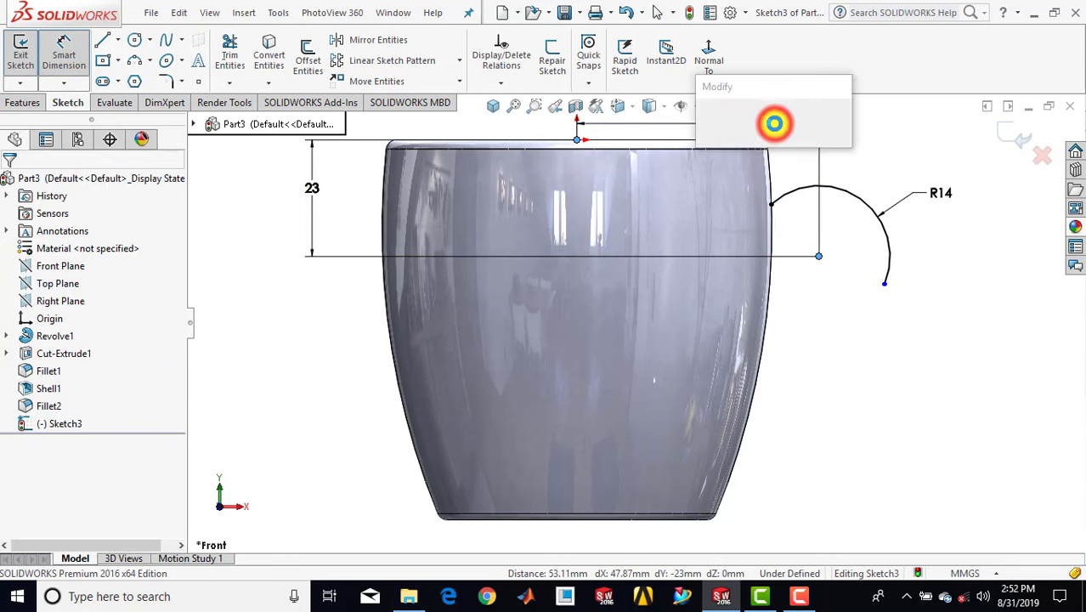
{"action": "type", "text": "48"}
{"action": "key", "text": "Return"}
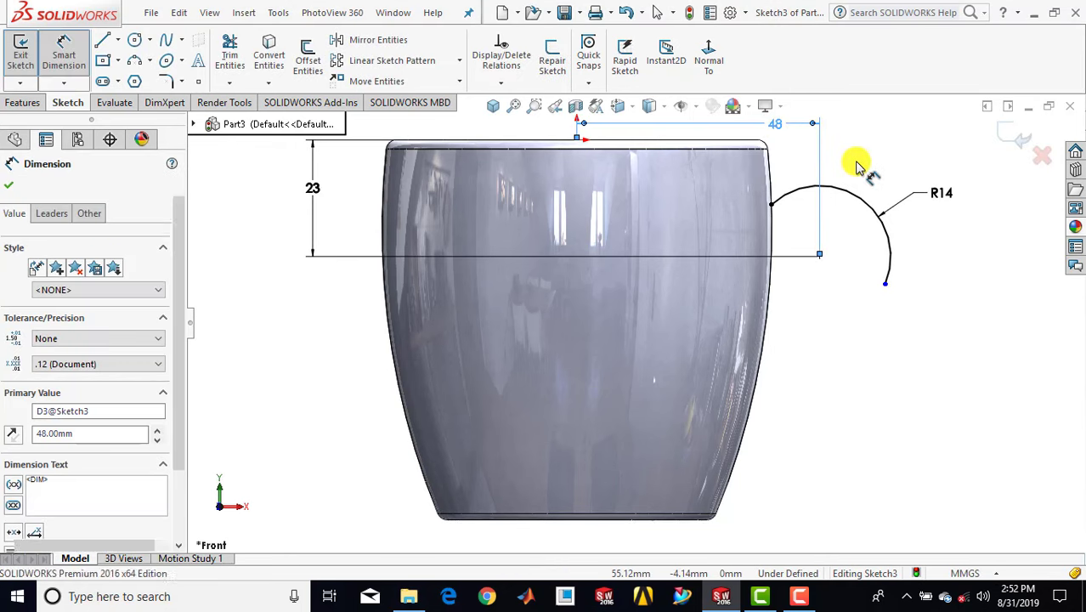
{"action": "key", "text": "Escape"}
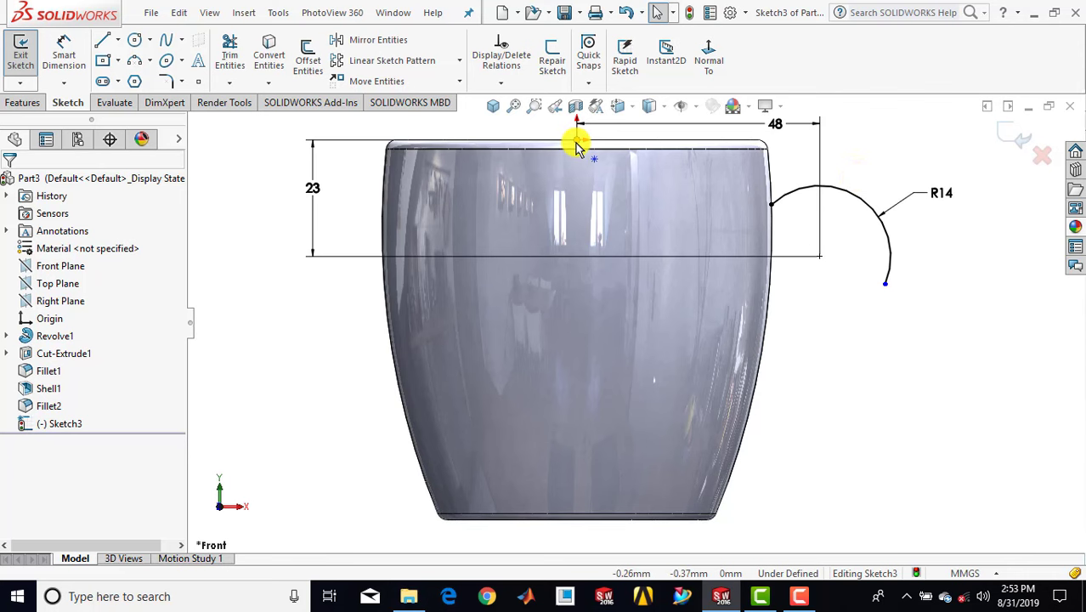
- Dimension the arc's lower end point 60 horizontally from the origin
{"action": "left_click", "coordinate": [61, 54]}
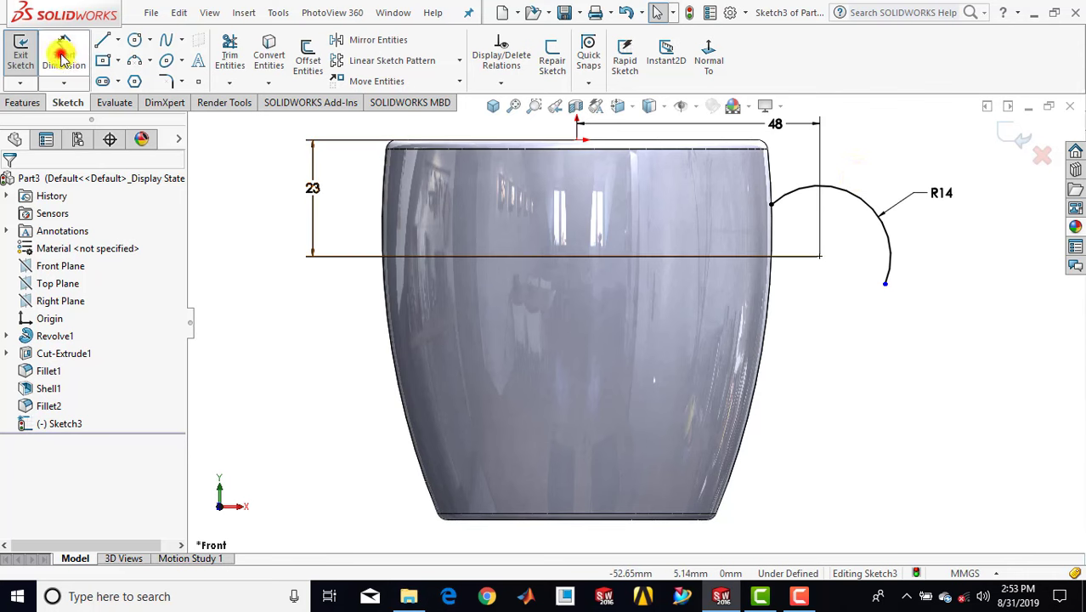
{"action": "left_click", "coordinate": [576, 138]}
{"action": "left_click", "coordinate": [884, 284]}
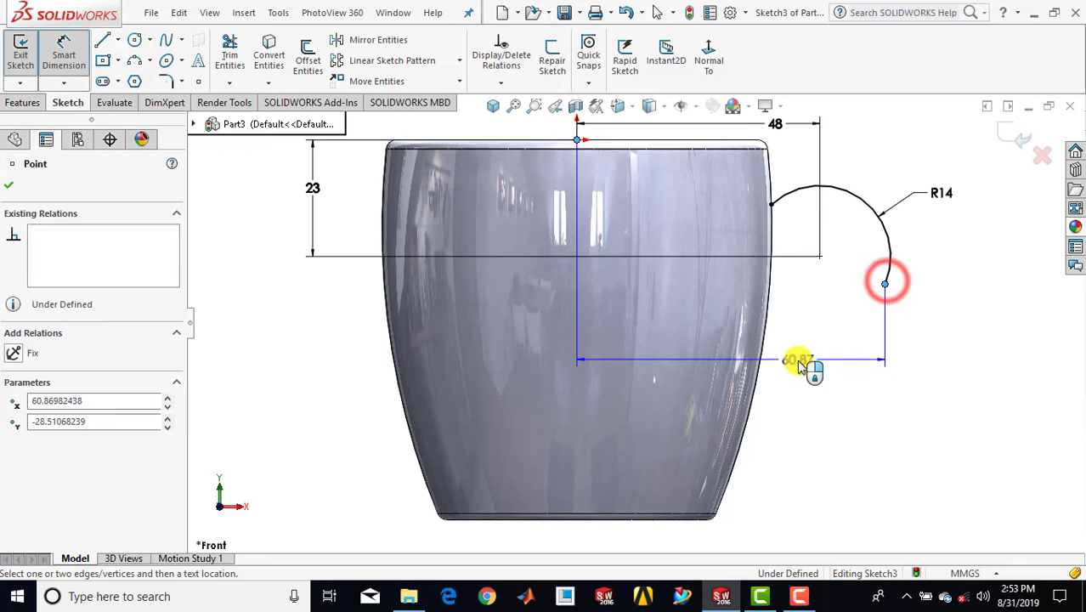
{"action": "left_click", "coordinate": [798, 360]}
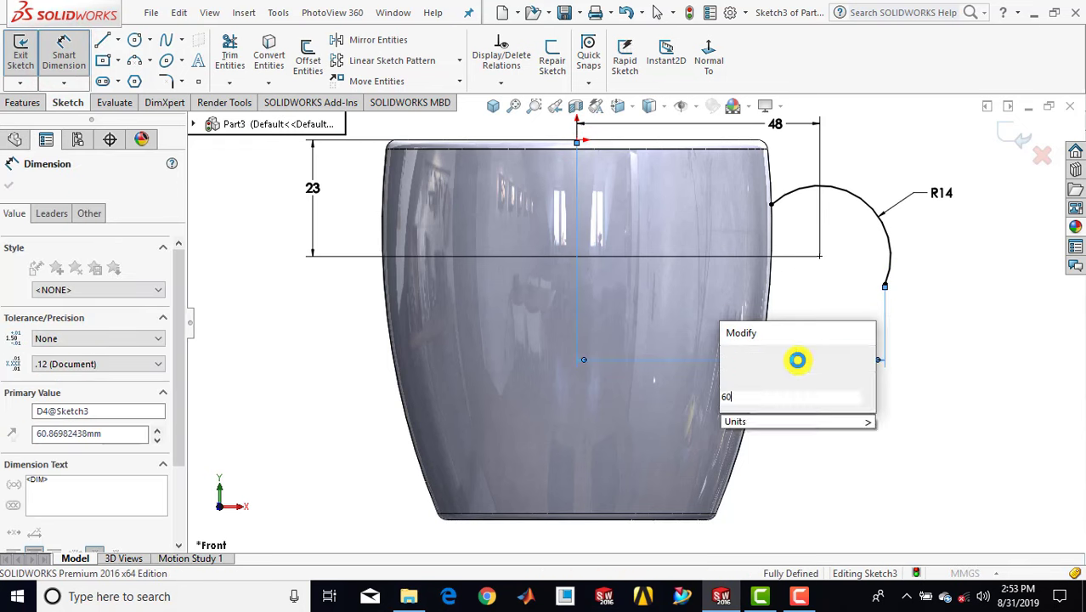
{"action": "key", "text": "Return"}
{"action": "key", "text": "Escape"}
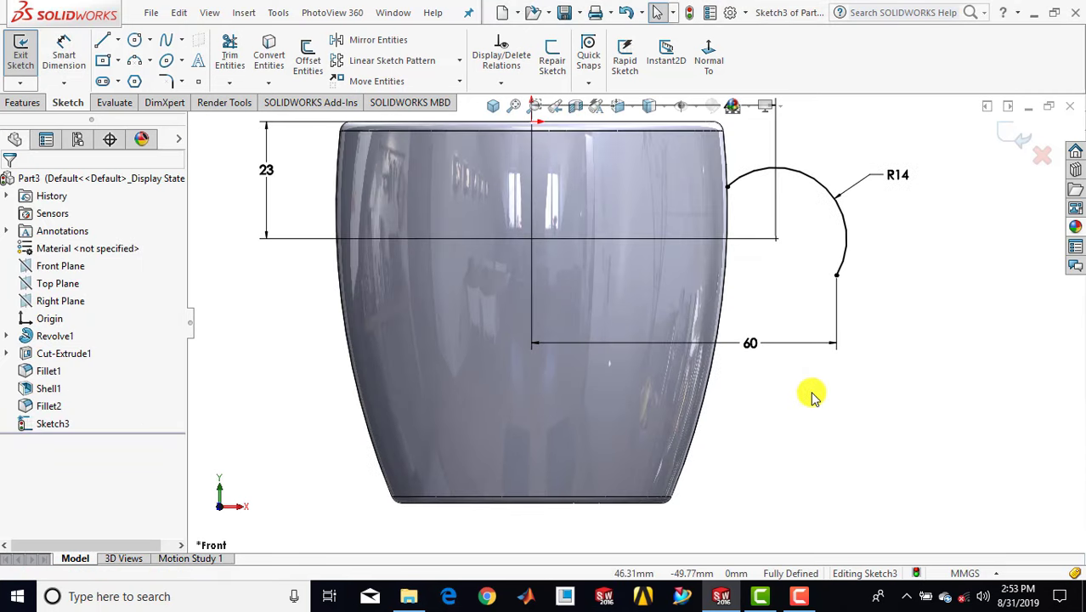
- Draw a lower handle arc to the mug's lower right side, its end 60 vertically from the origin
{"action": "left_click", "coordinate": [136, 63]}
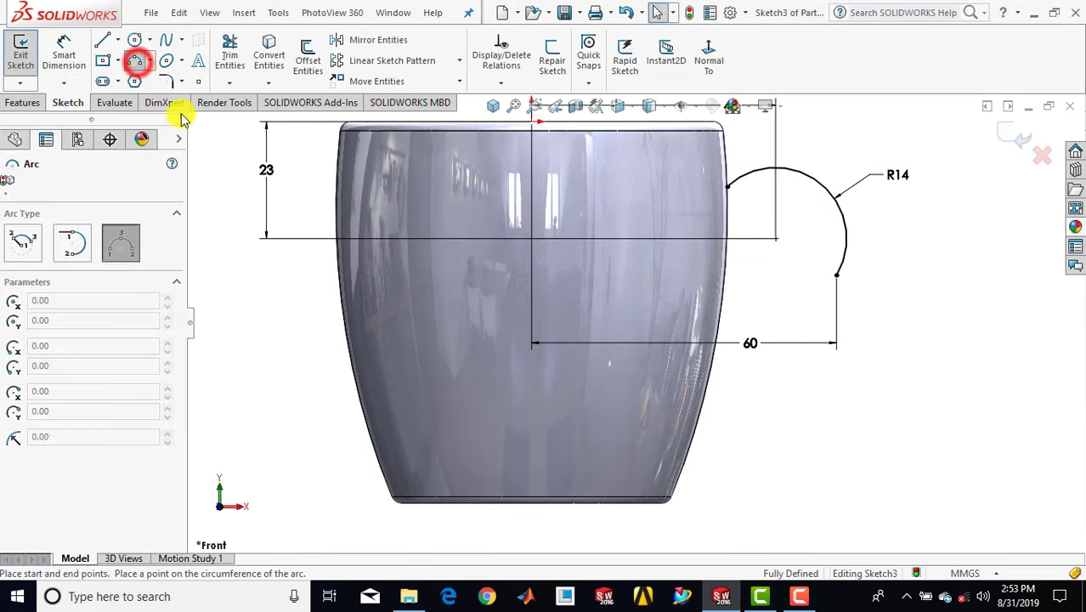
{"action": "left_click", "coordinate": [836, 274]}
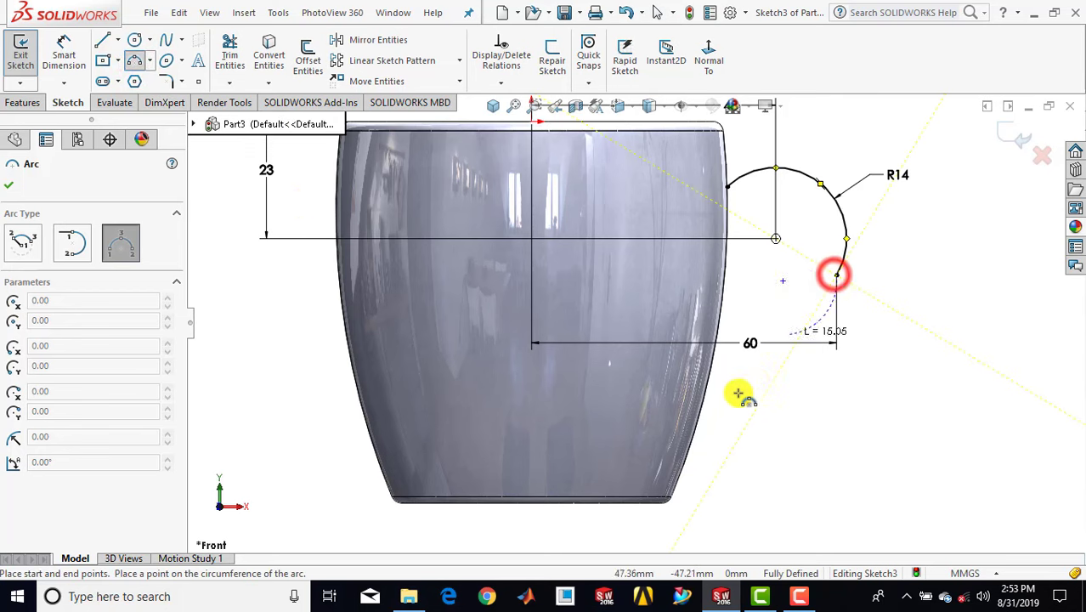
{"action": "left_click", "coordinate": [692, 436]}
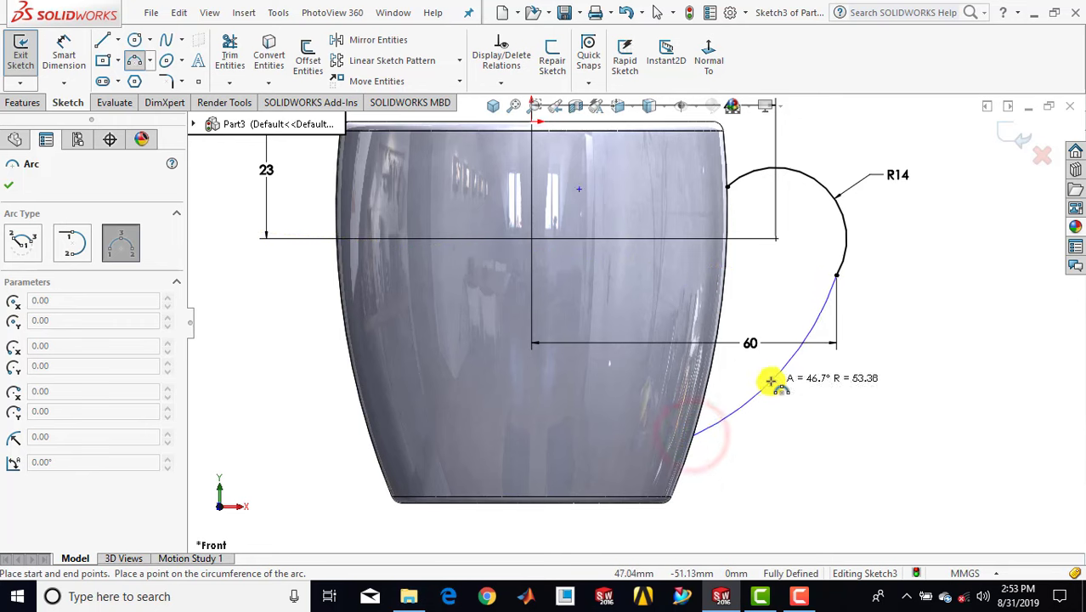
{"action": "left_click", "coordinate": [765, 374]}
{"action": "key", "text": "Escape"}
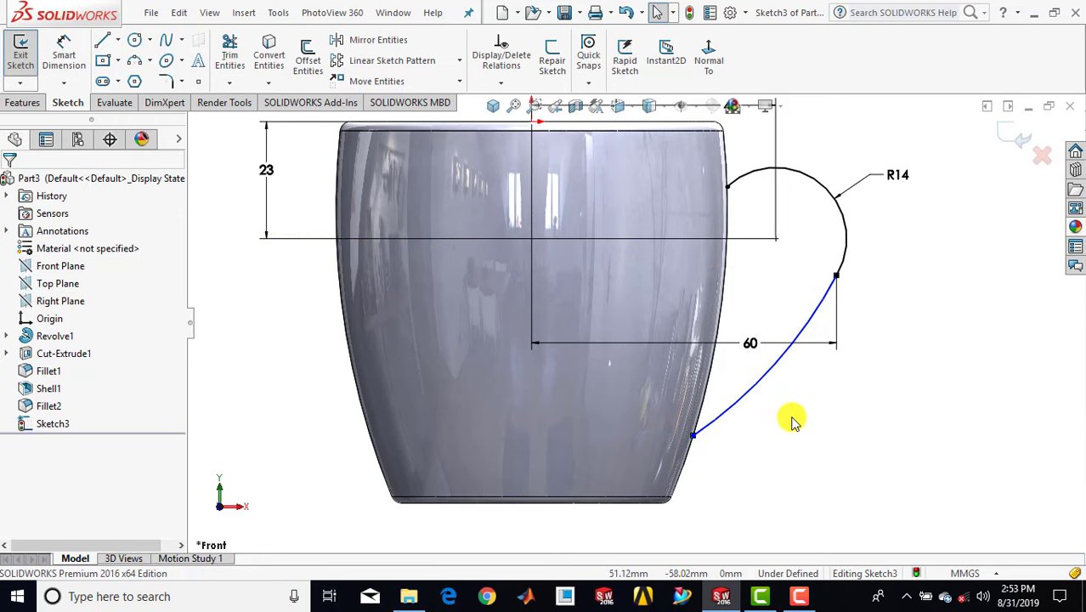
{"action": "left_click", "coordinate": [61, 53]}
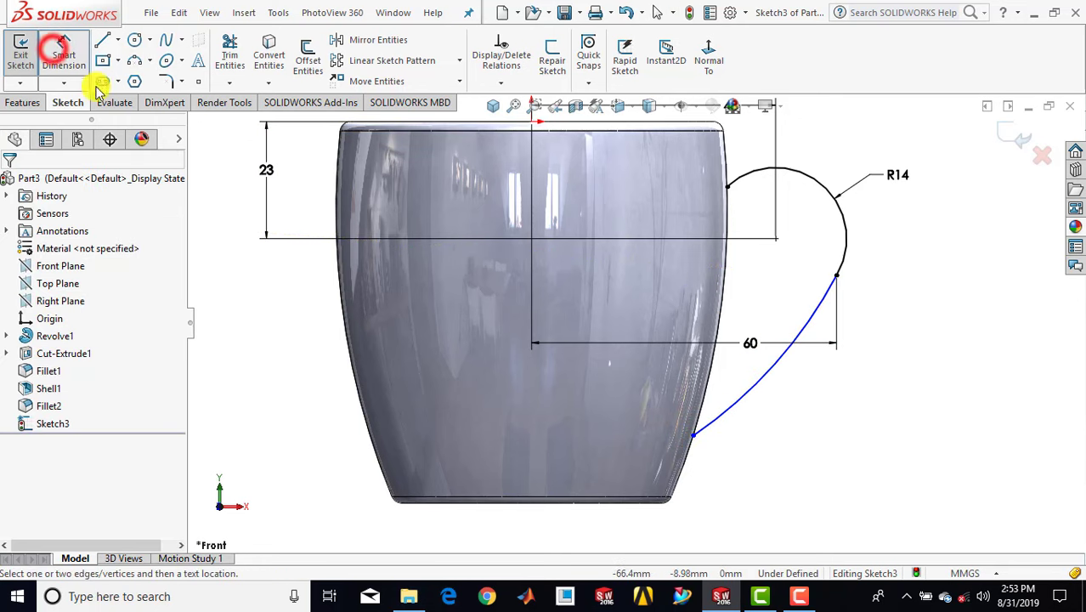
{"action": "left_click", "coordinate": [531, 122]}
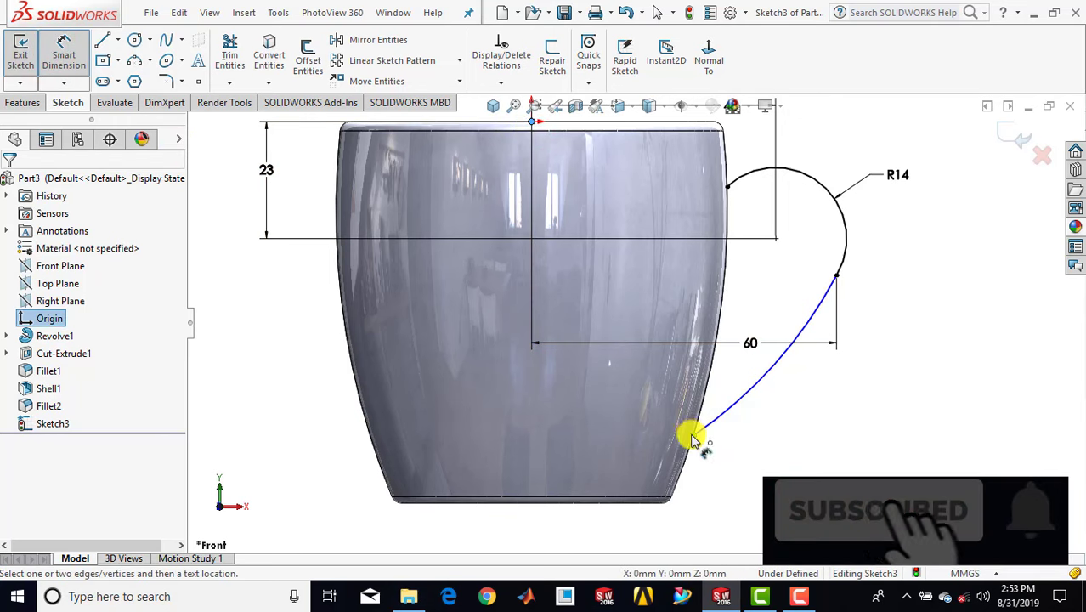
{"action": "left_click", "coordinate": [693, 435]}
{"action": "left_click", "coordinate": [975, 277]}
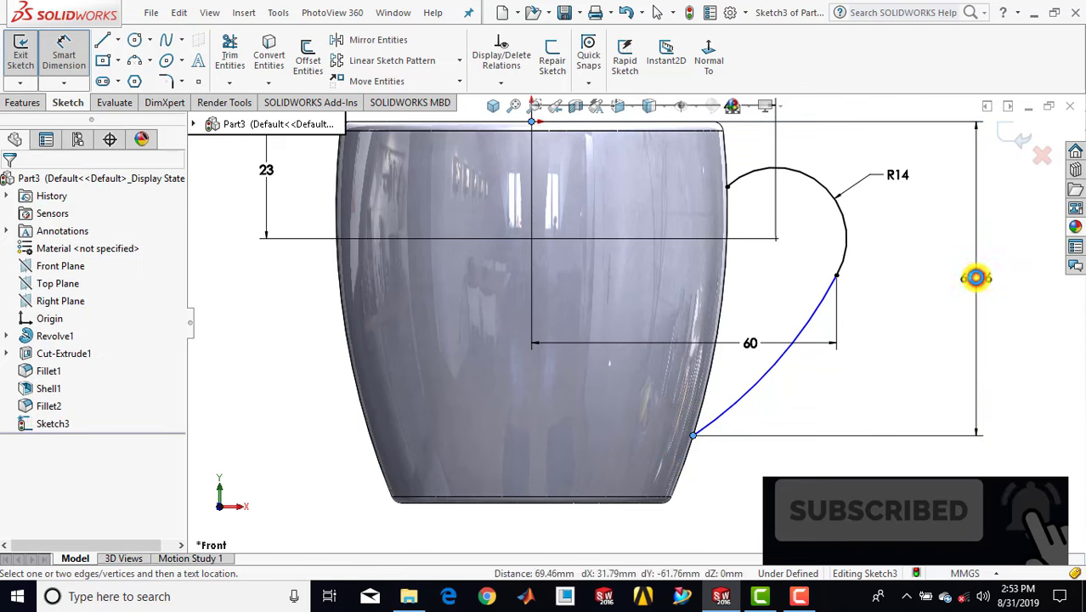
{"action": "type", "text": "60"}
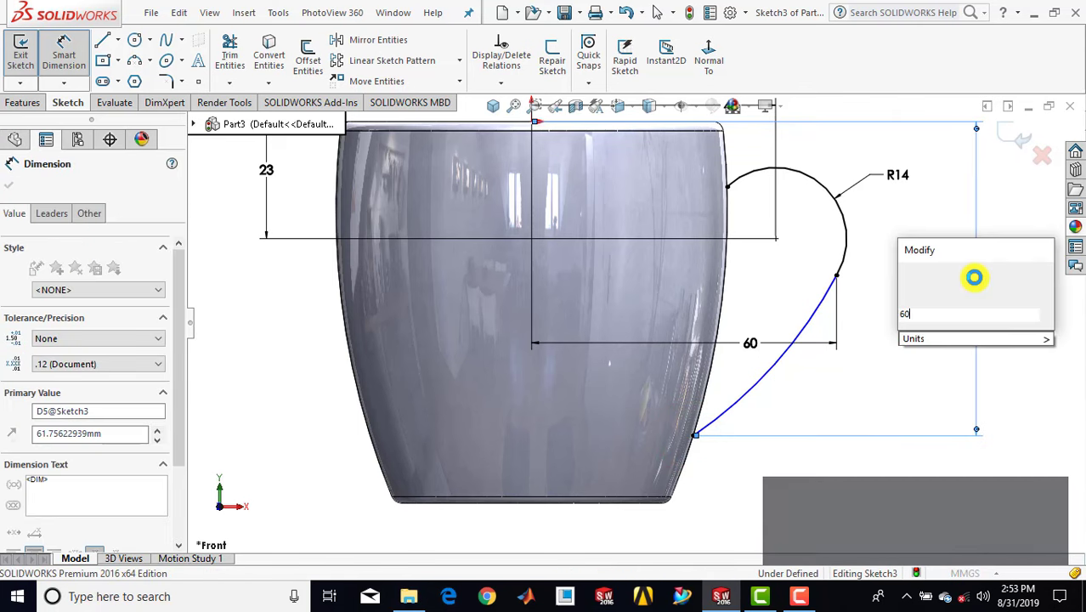
{"action": "key", "text": "Return"}
{"action": "left_click", "coordinate": [904, 306]}
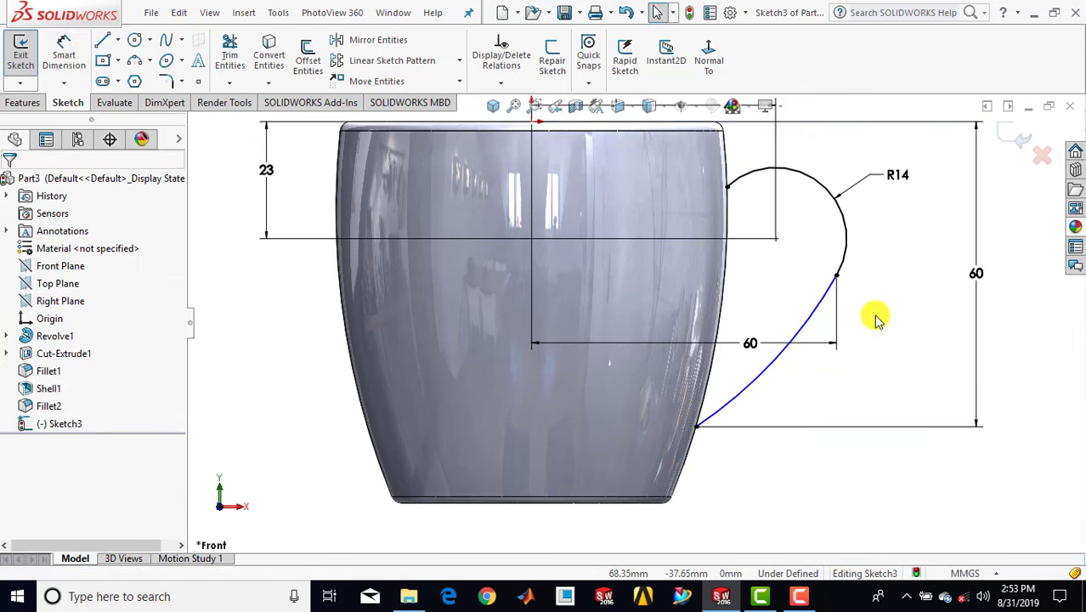
- Make the lower arc and the R14 arc tangent to each other
{"action": "left_click", "coordinate": [829, 306]}
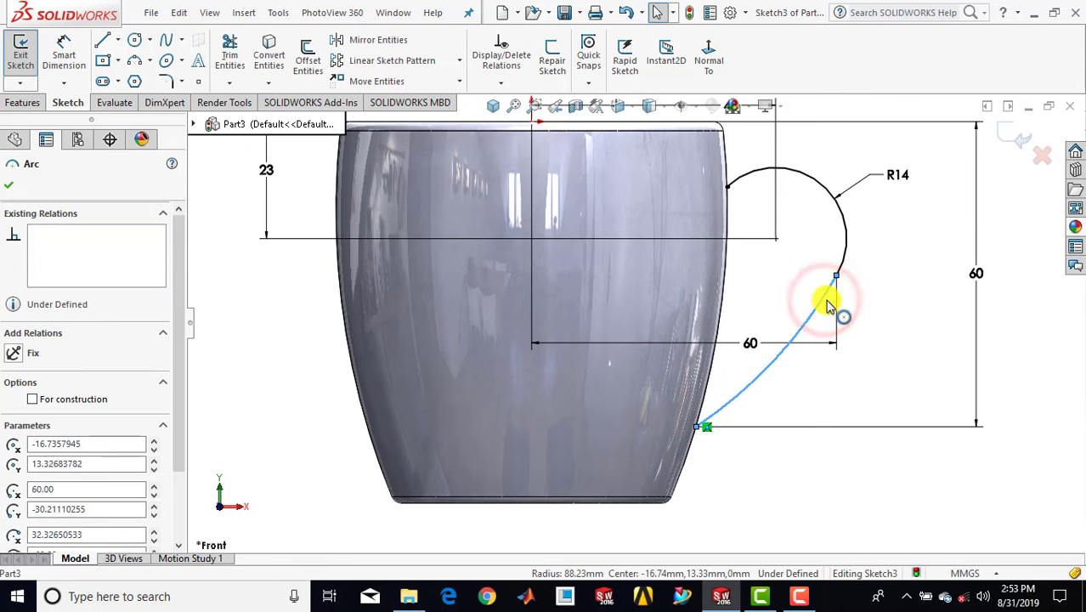
{"action": "left_click", "coordinate": [847, 243], "text": "ctrl"}
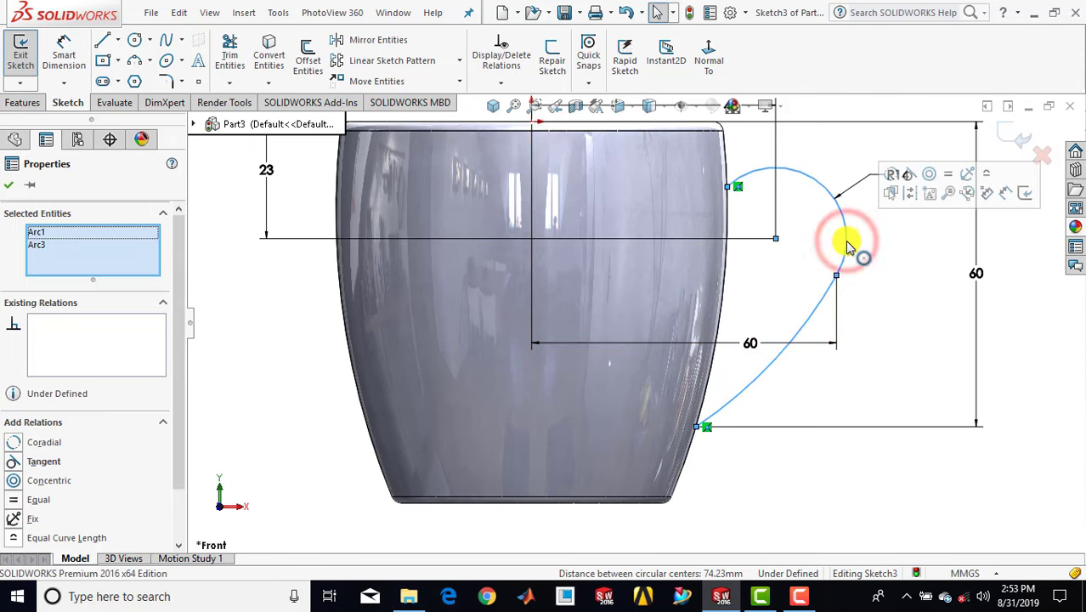
{"action": "left_click", "coordinate": [907, 173]}
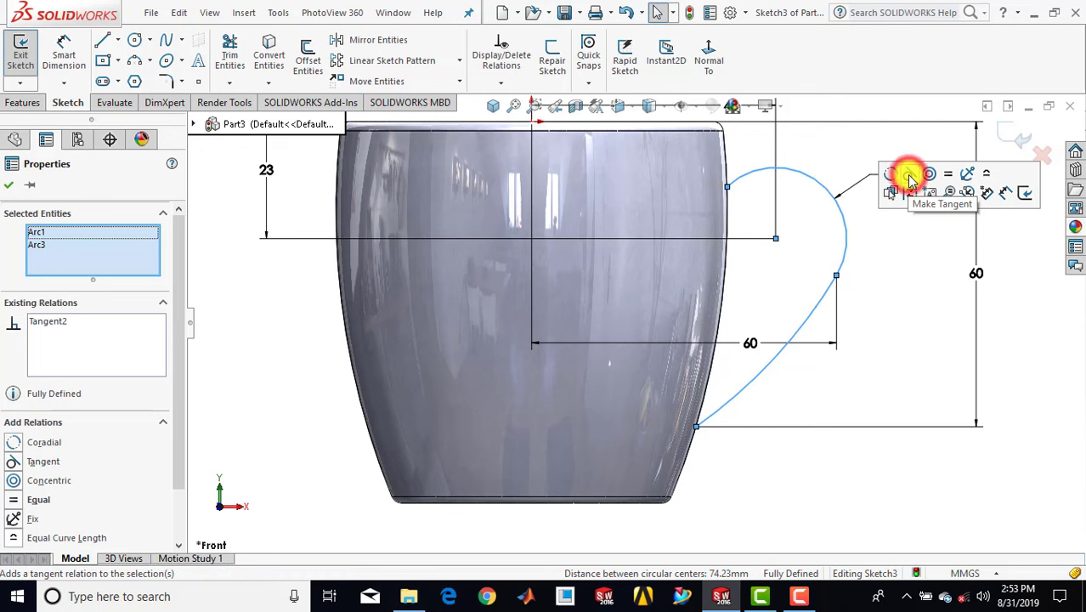
{"action": "left_click", "coordinate": [9, 189]}
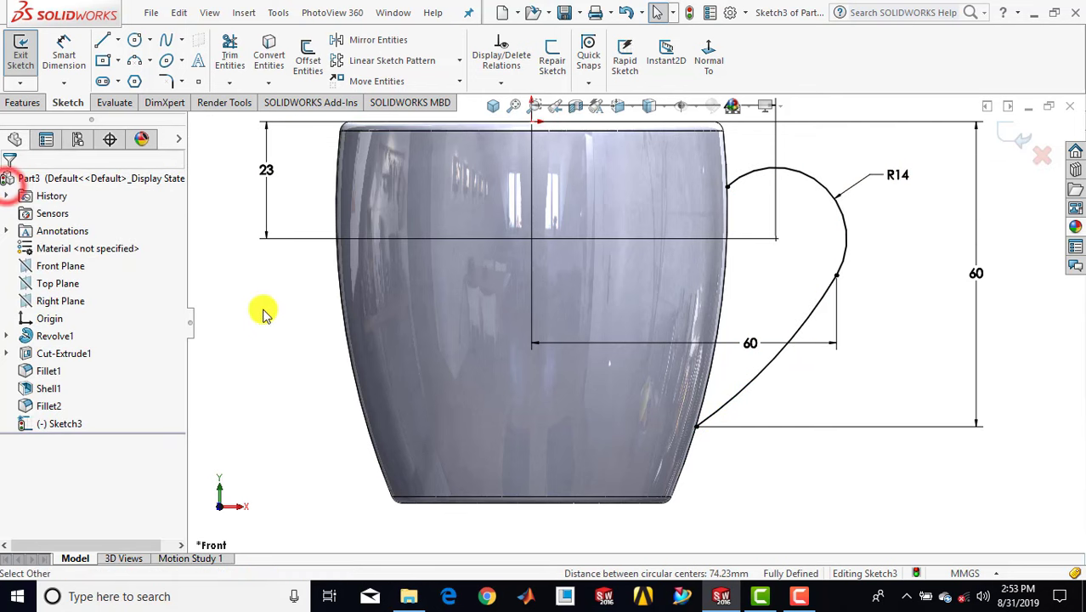
{"action": "left_click", "coordinate": [281, 318]}
- Exit the handle path sketch, switch to isometric view and open the Reference Geometry list
{"action": "key", "text": "f"}
{"action": "scroll", "coordinate": [624, 231], "scroll_direction": "down", "scroll_amount": 1}
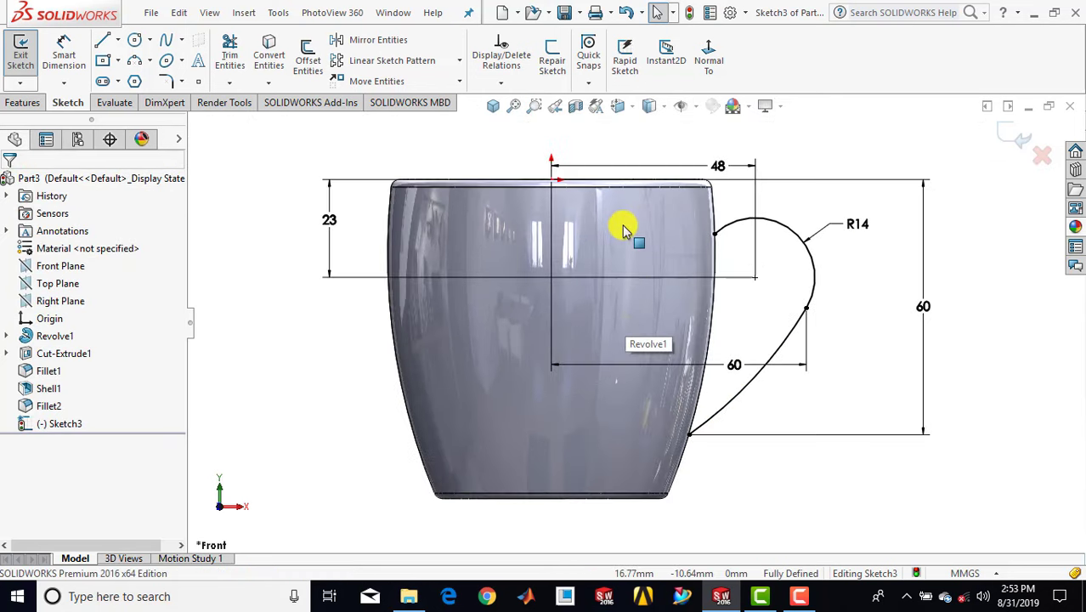
{"action": "left_click", "coordinate": [1007, 139]}
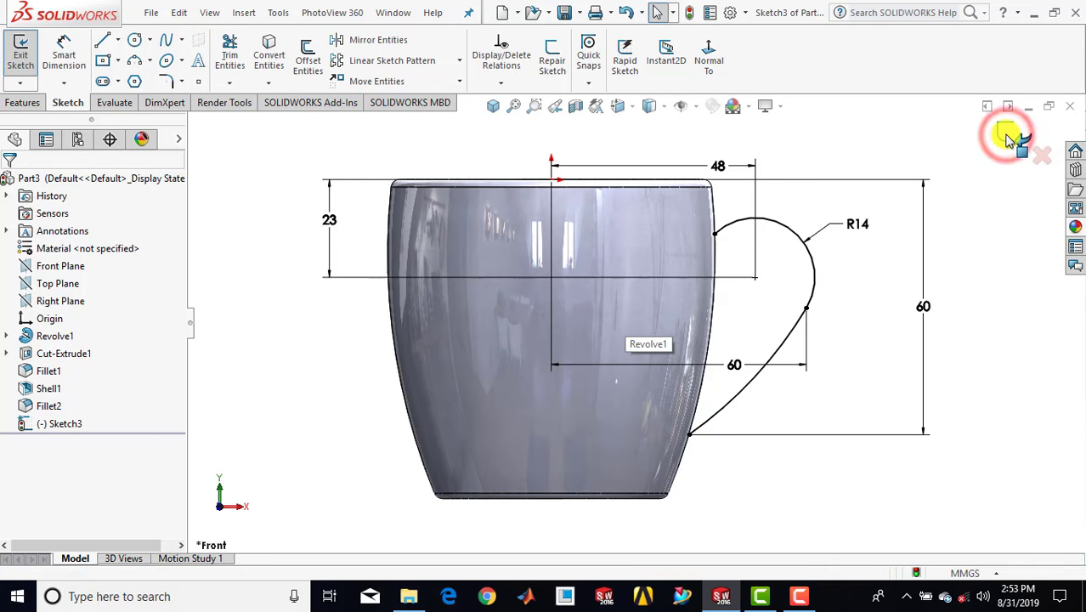
{"action": "left_click", "coordinate": [491, 106]}
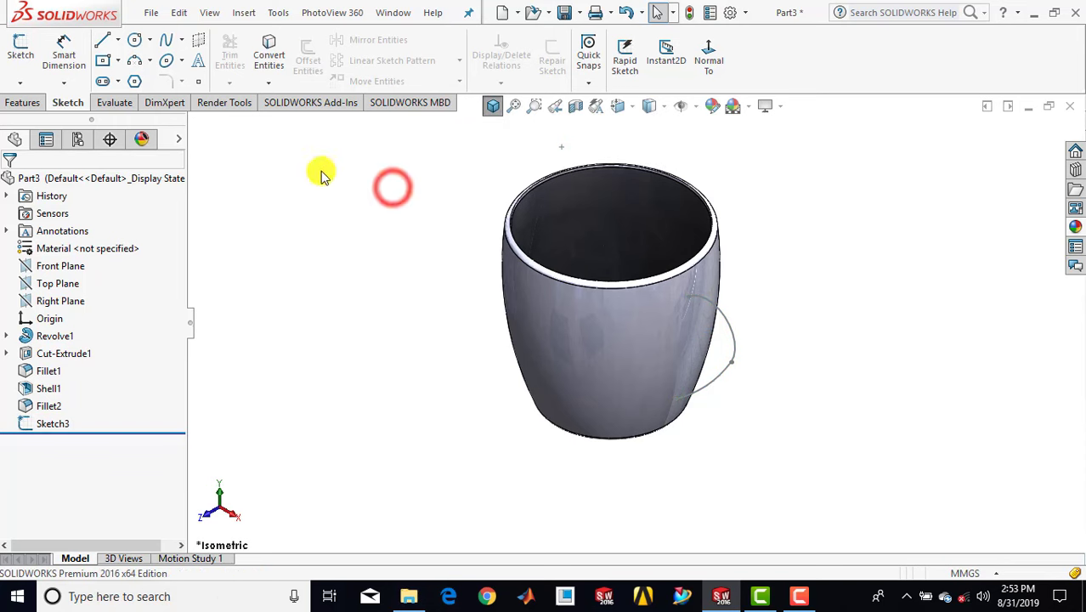
{"action": "left_click", "coordinate": [23, 103]}
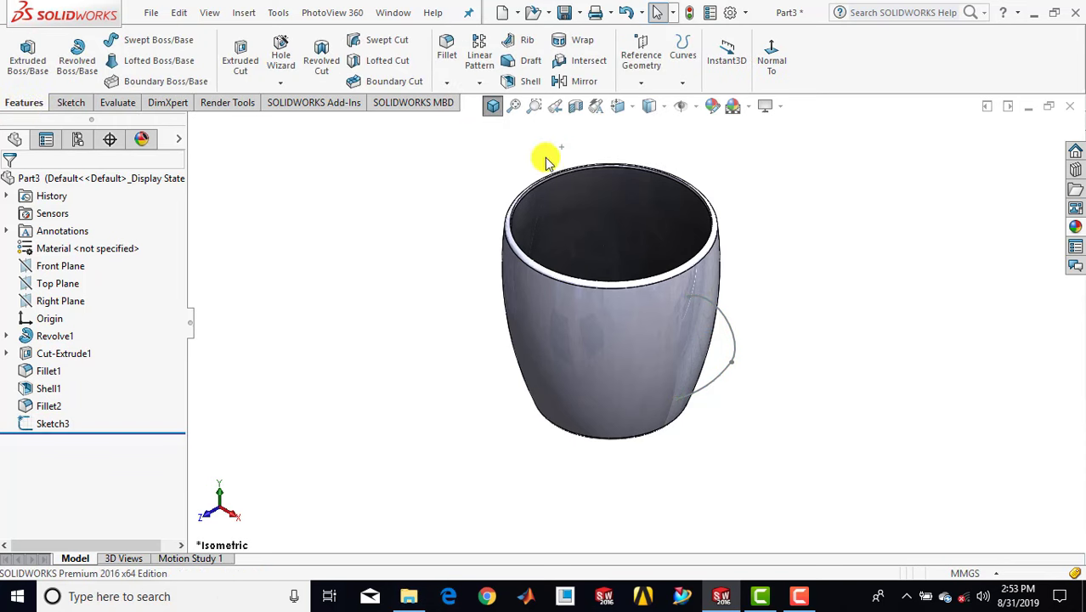
{"action": "left_click", "coordinate": [640, 76]}
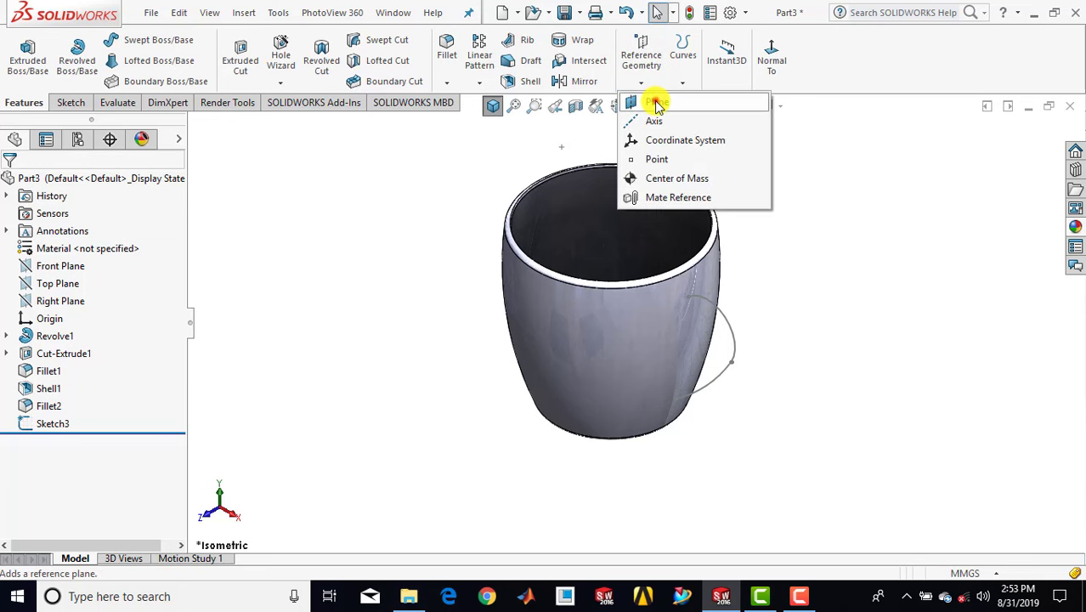
- Create Plane1 through Point2 and Point3 of Sketch3, referenced to the Front Plane
{"action": "left_click", "coordinate": [657, 103]}
{"action": "scroll", "coordinate": [649, 204], "scroll_direction": "down", "scroll_amount": 4}
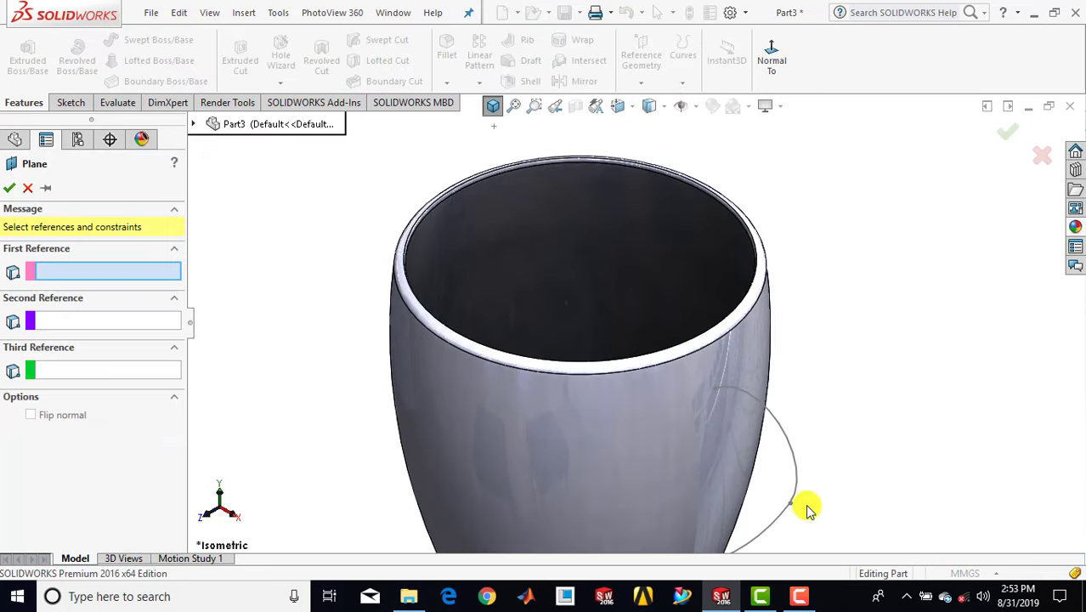
{"action": "left_click", "coordinate": [789, 507]}
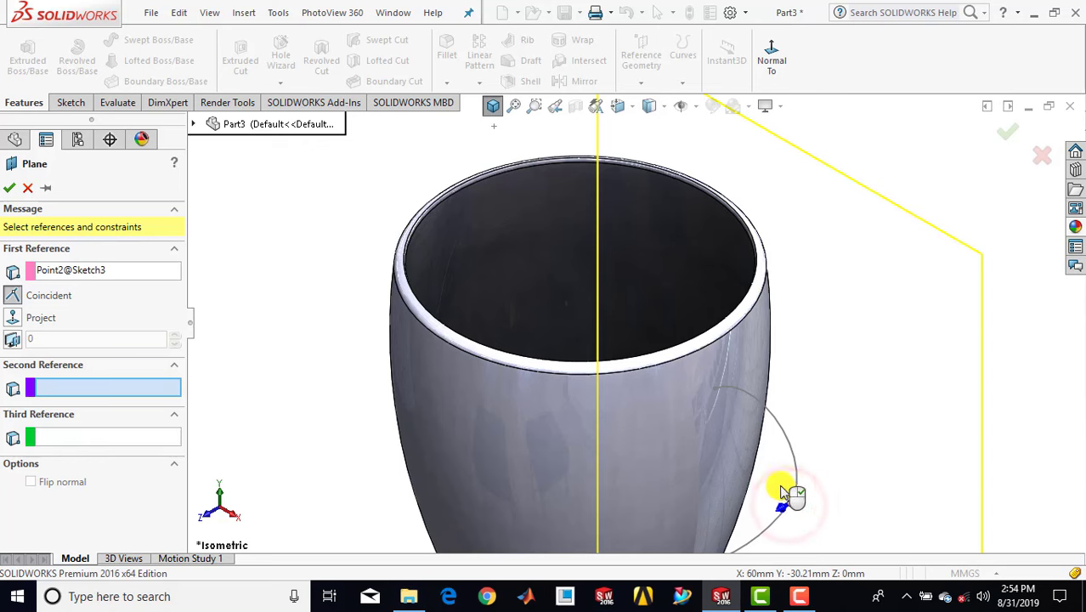
{"action": "scroll", "coordinate": [778, 484], "scroll_direction": "up", "scroll_amount": 2}
{"action": "scroll", "coordinate": [714, 435], "scroll_direction": "down", "scroll_amount": 3}
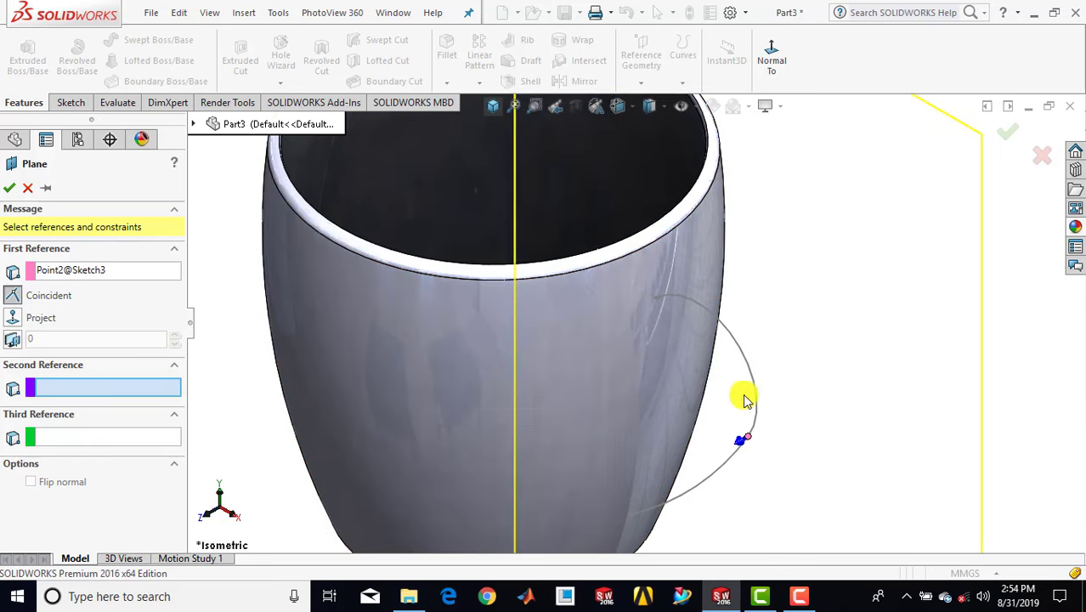
{"action": "middle_click_drag", "start_coordinate": [744, 396], "coordinate": [759, 377]}
{"action": "left_click", "coordinate": [742, 360]}
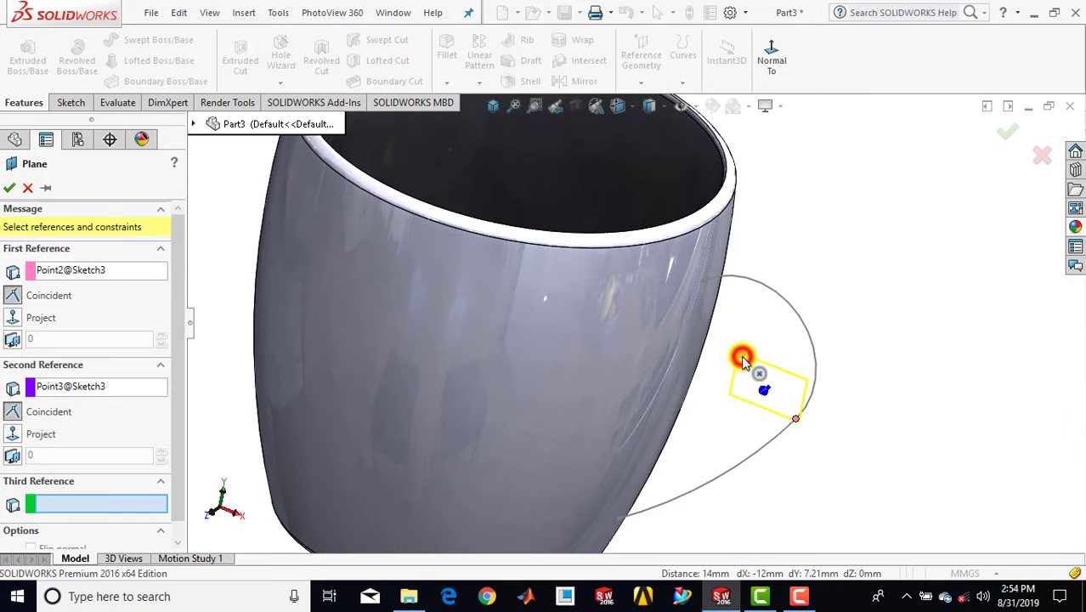
{"action": "left_click", "coordinate": [192, 125]}
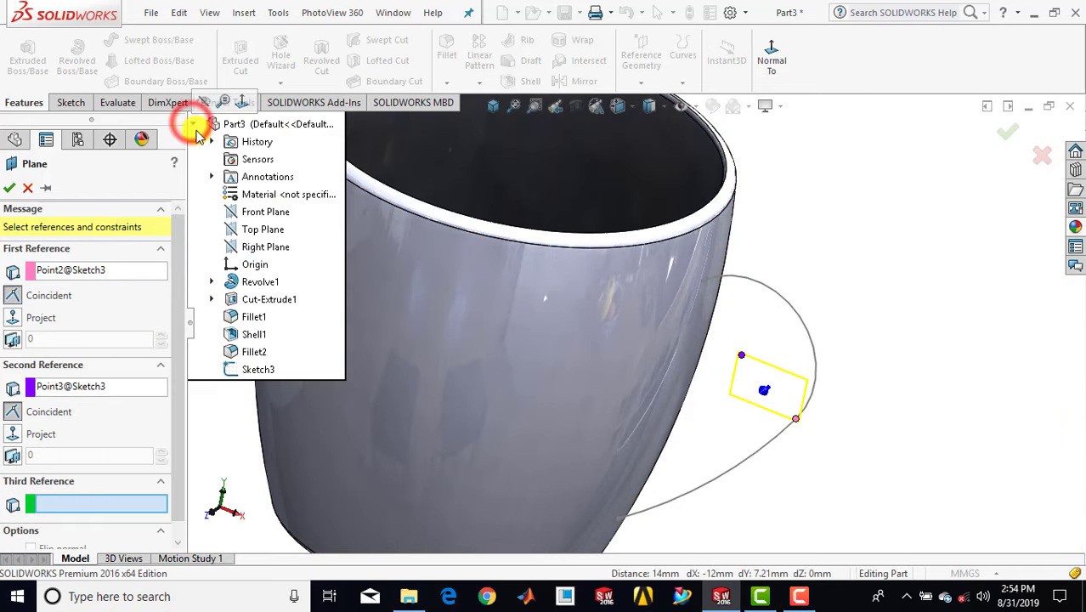
{"action": "left_click", "coordinate": [251, 212]}
{"action": "left_click", "coordinate": [11, 189]}
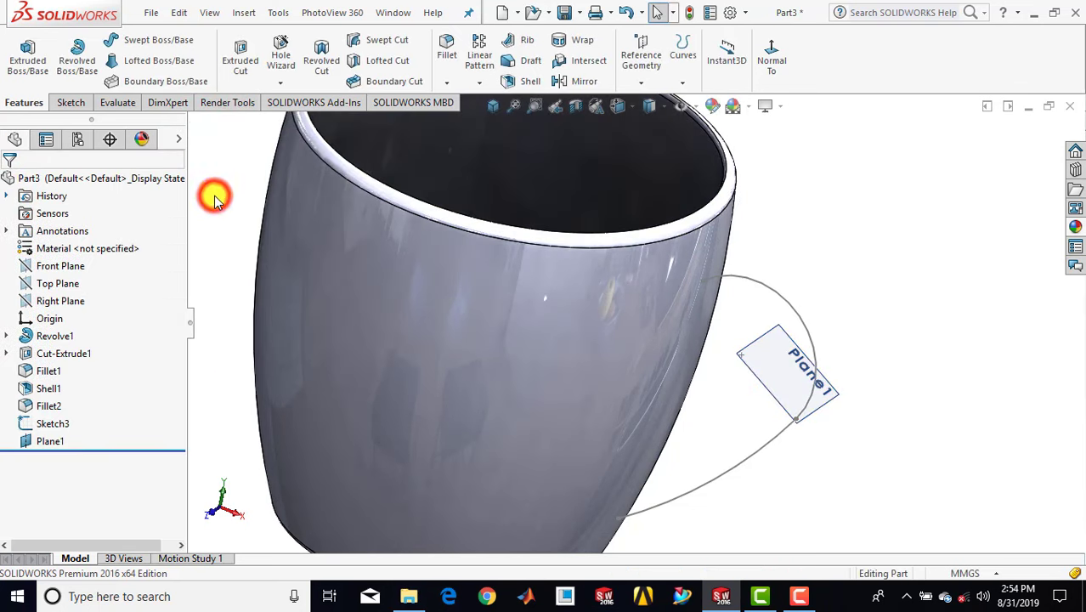
- Open Sketch4 on Plane1, viewed Normal To and zoomed in on the path end
{"action": "left_click", "coordinate": [212, 196]}
{"action": "left_click", "coordinate": [80, 104]}
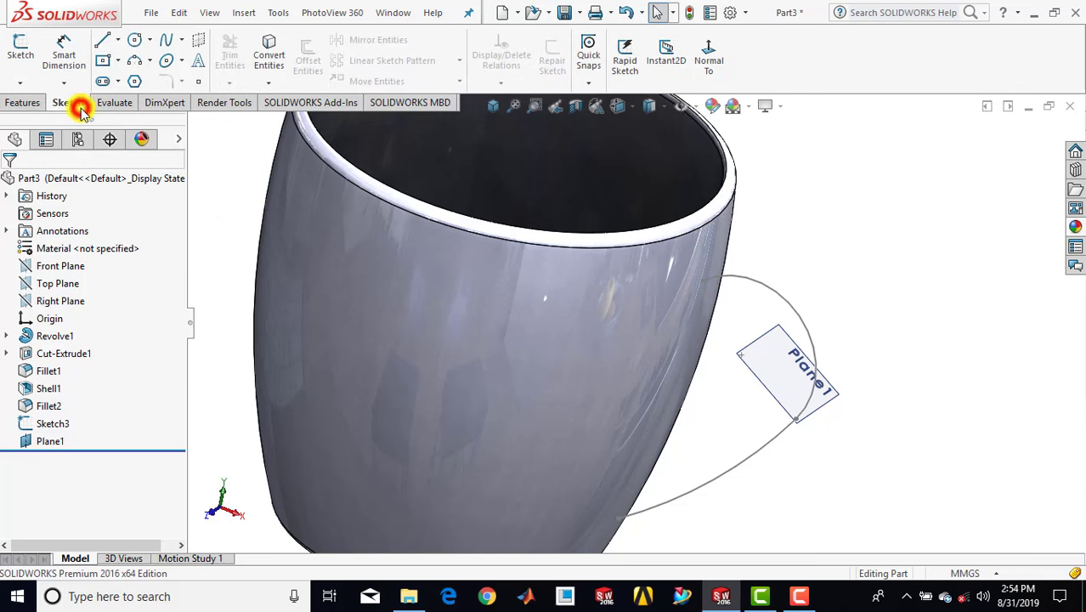
{"action": "left_click", "coordinate": [20, 51]}
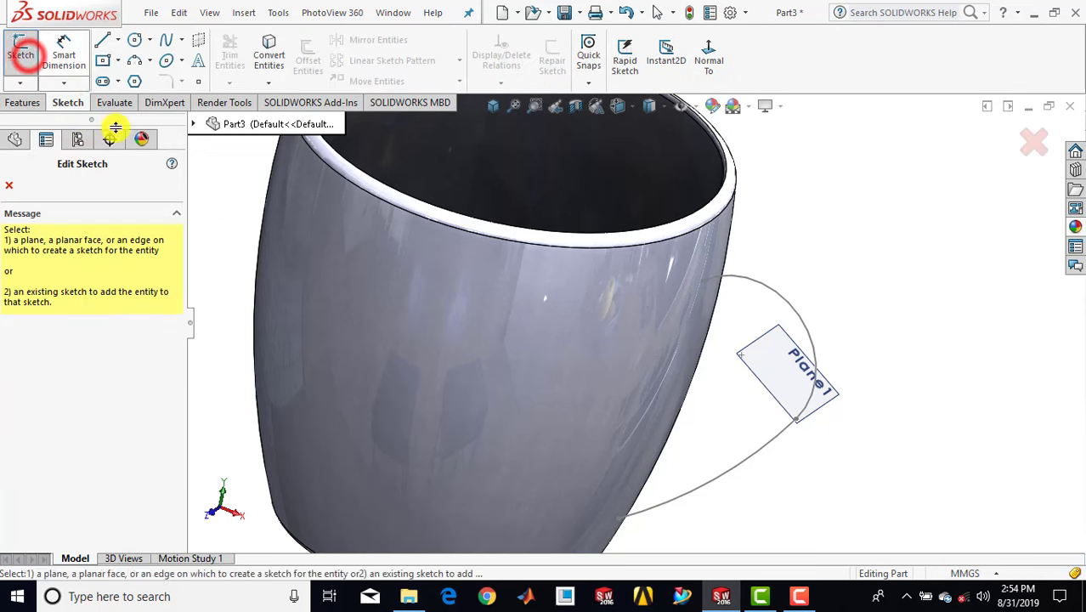
{"action": "left_click", "coordinate": [756, 380]}
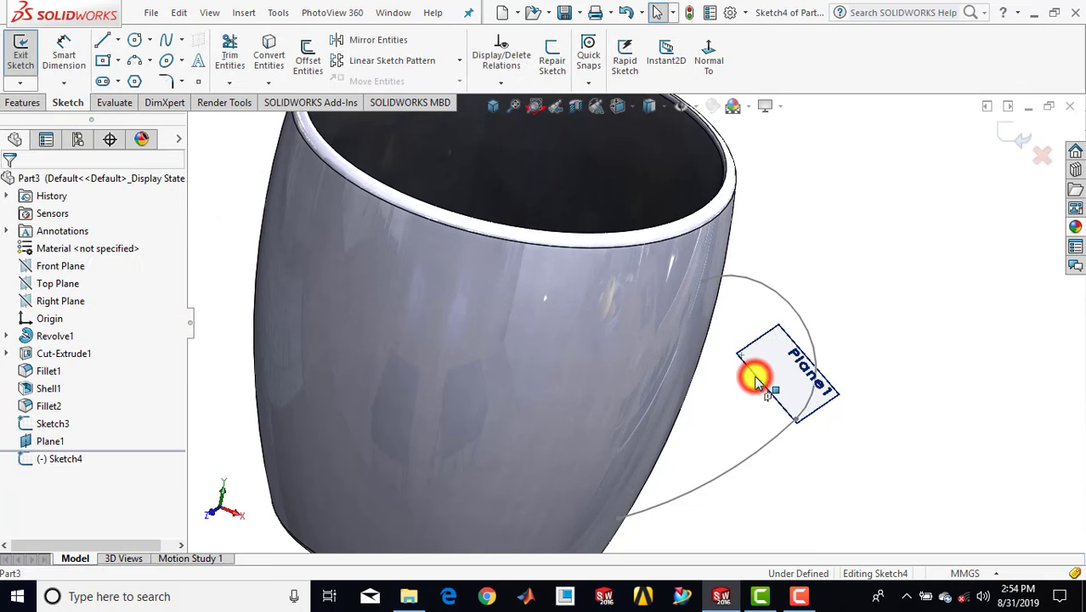
{"action": "left_click", "coordinate": [708, 68]}
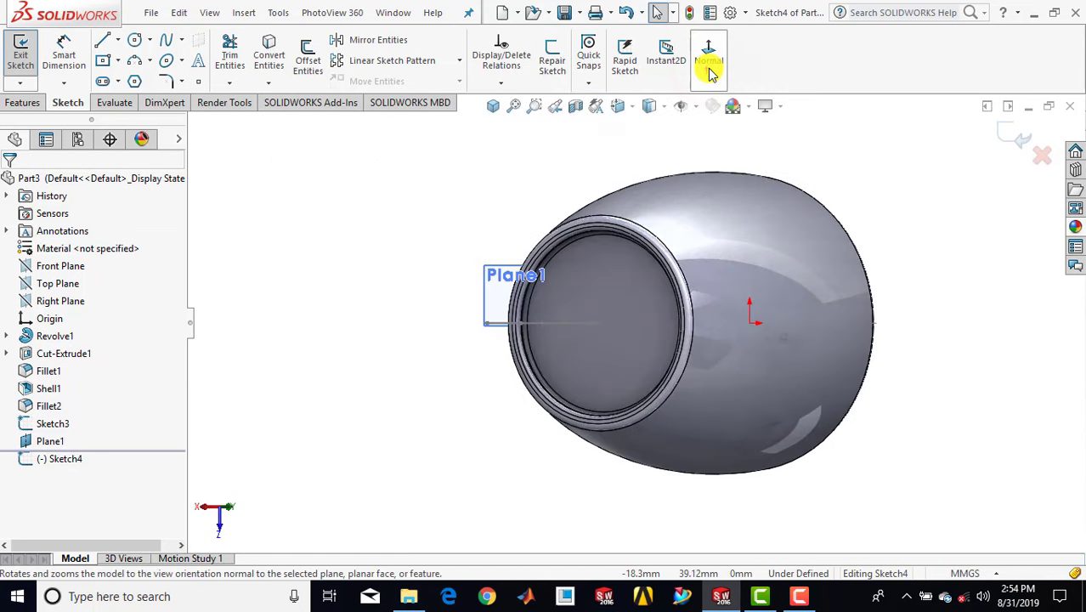
{"action": "left_click", "coordinate": [709, 69]}
{"action": "scroll", "coordinate": [763, 340], "scroll_direction": "down", "scroll_amount": 3}
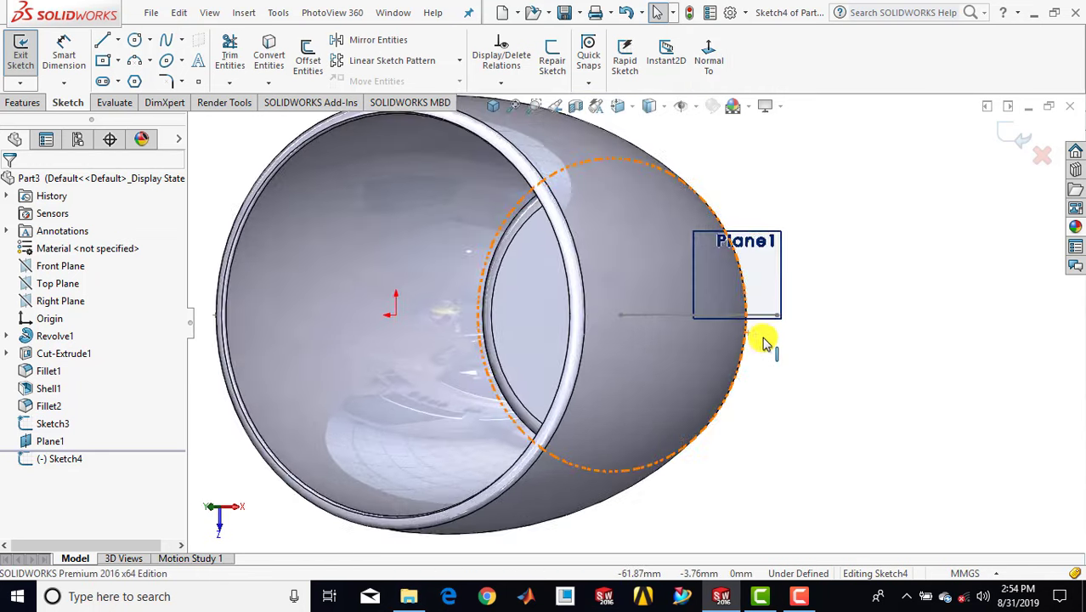
{"action": "scroll", "coordinate": [767, 319], "scroll_direction": "down", "scroll_amount": 2}
{"action": "scroll", "coordinate": [761, 330], "scroll_direction": "down", "scroll_amount": 2}
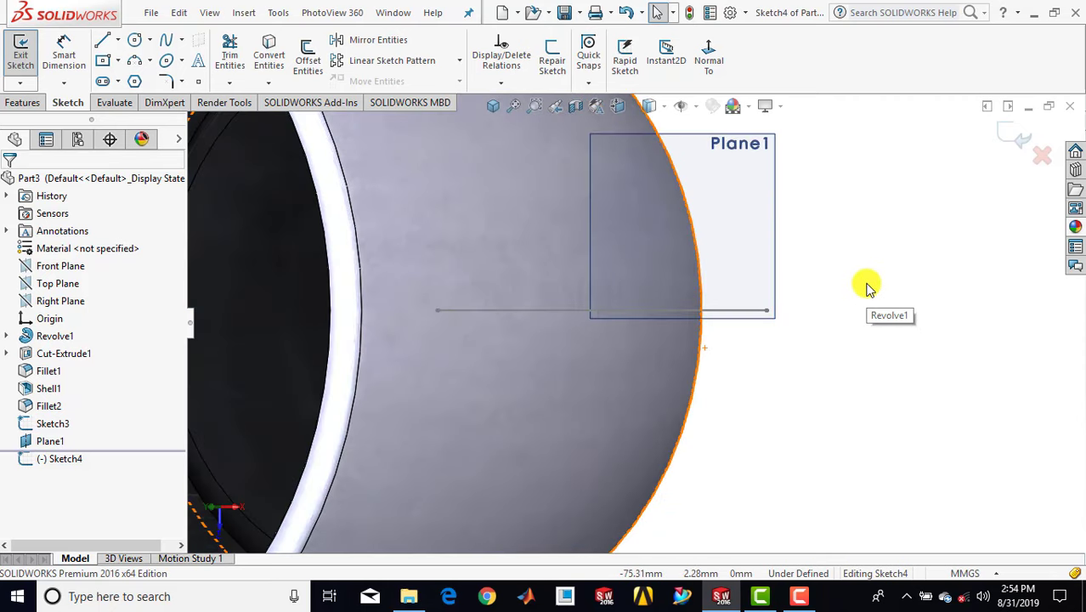
{"action": "left_click", "coordinate": [867, 287]}
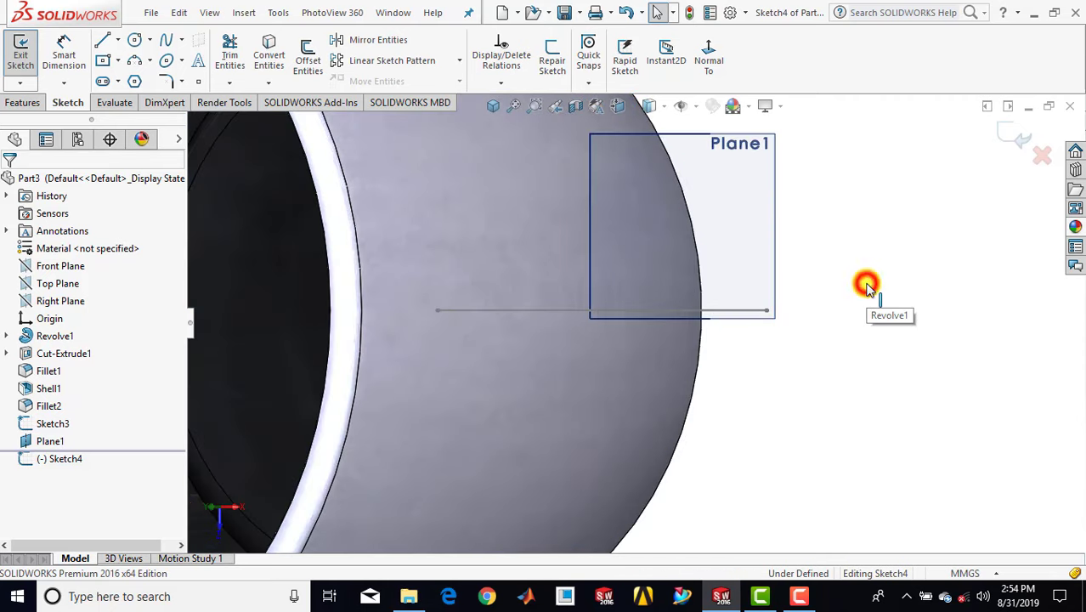
{"action": "left_click", "coordinate": [104, 62]}
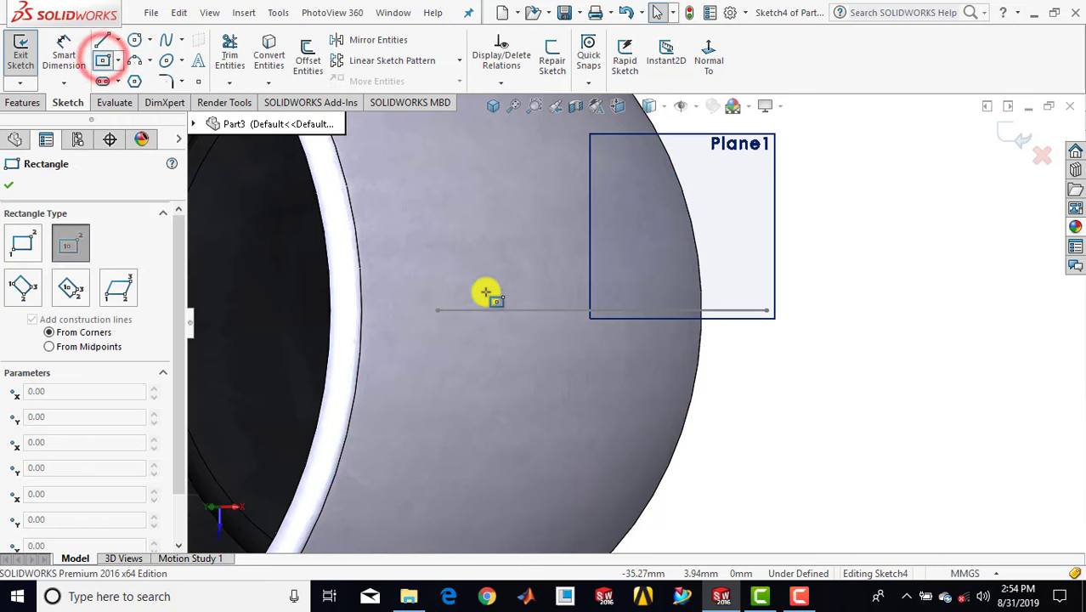
- Draw a centre rectangle on the handle path's end point, dimensioned 10 tall and 4 wide
{"action": "left_click", "coordinate": [766, 309]}
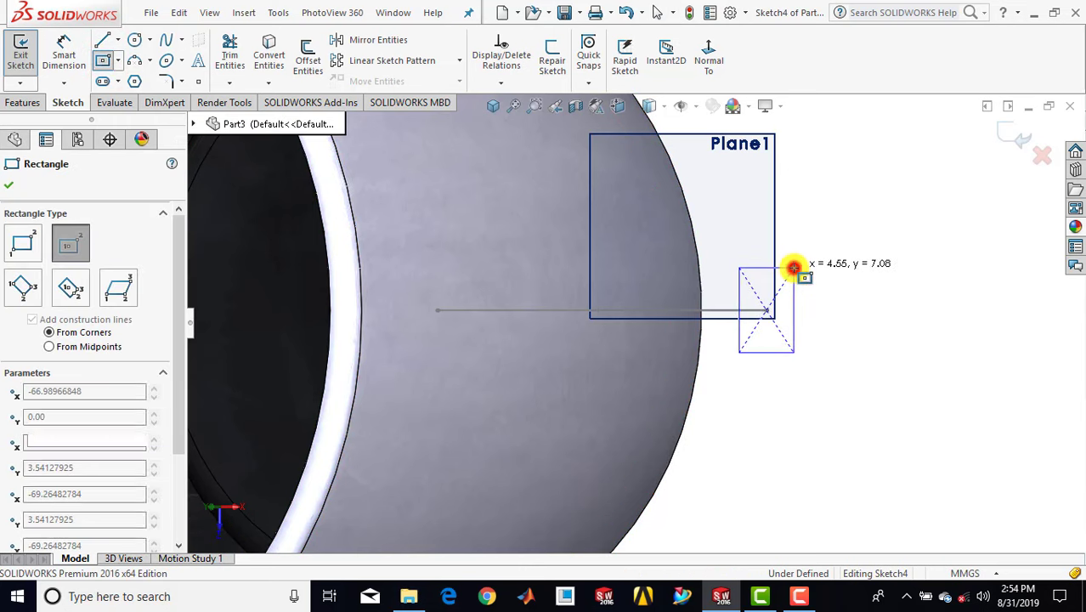
{"action": "left_click", "coordinate": [794, 268]}
{"action": "left_click", "coordinate": [75, 56]}
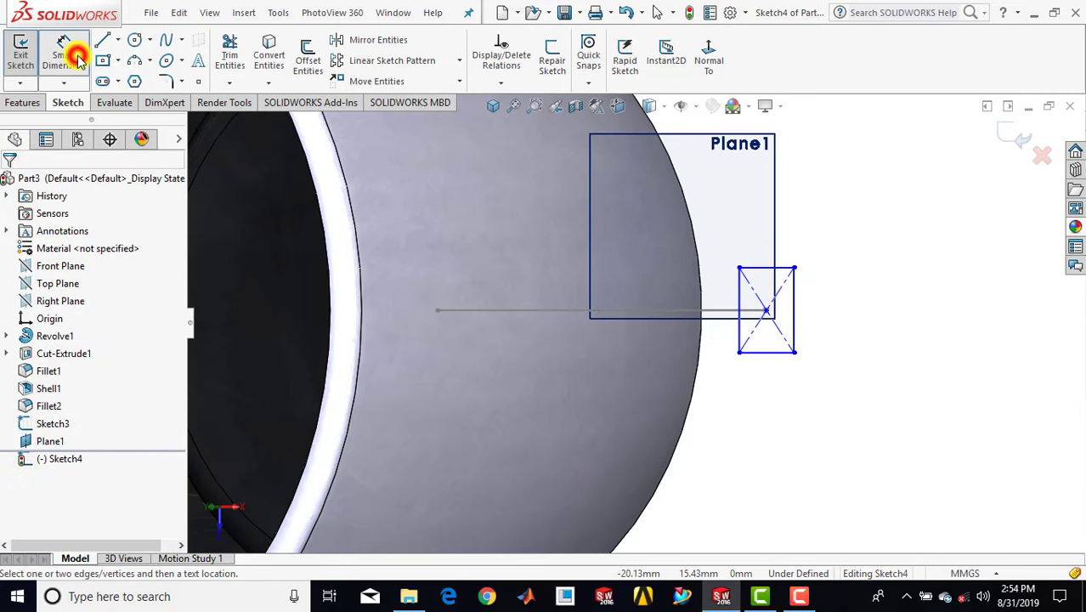
{"action": "left_click", "coordinate": [793, 293]}
{"action": "left_click", "coordinate": [827, 302]}
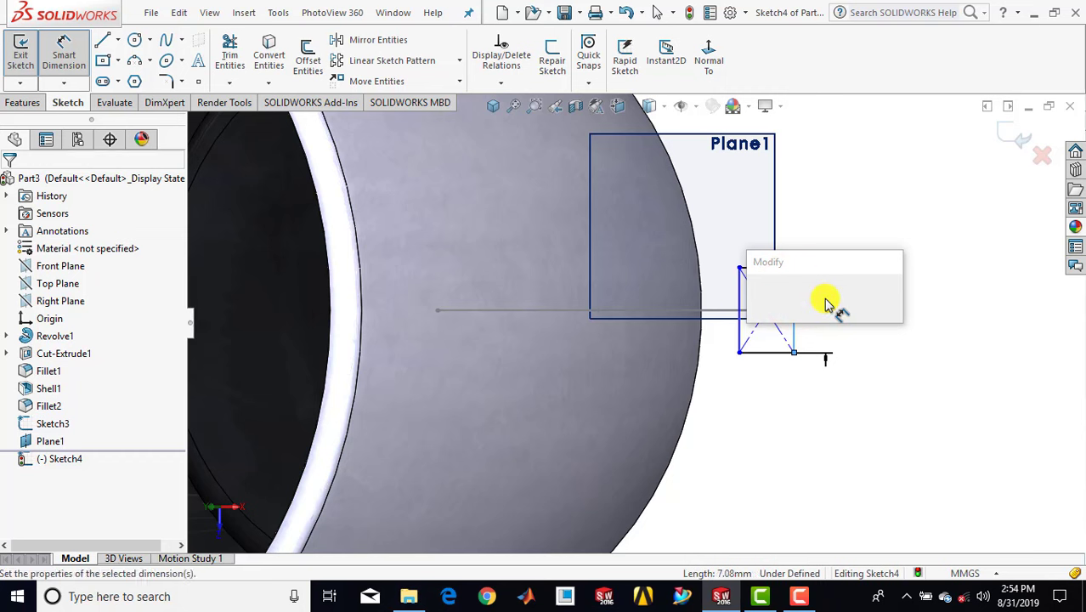
{"action": "left_click", "coordinate": [839, 219]}
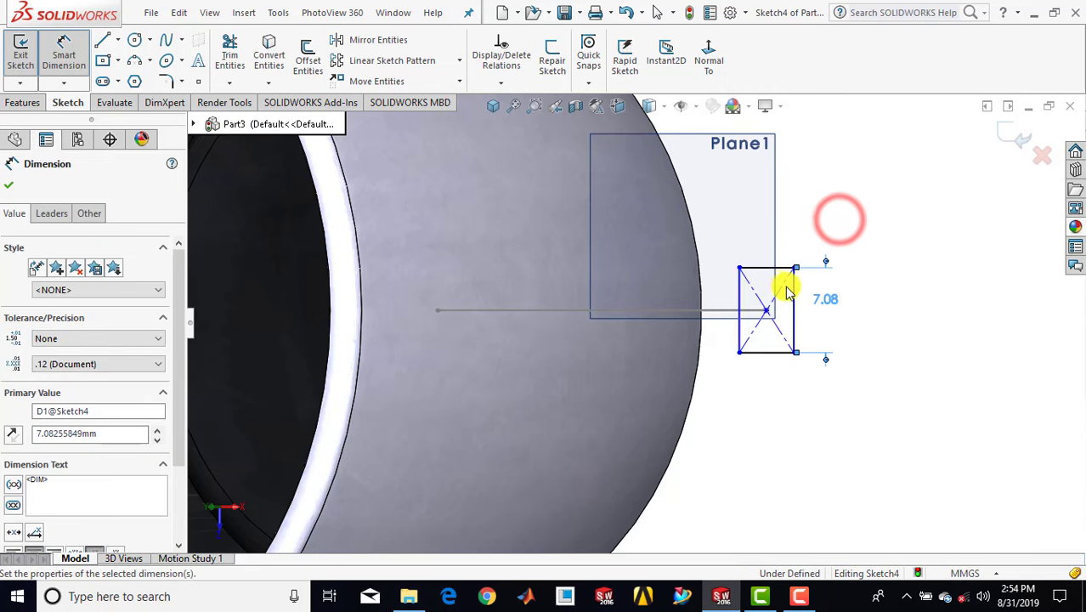
{"action": "left_click", "coordinate": [762, 253]}
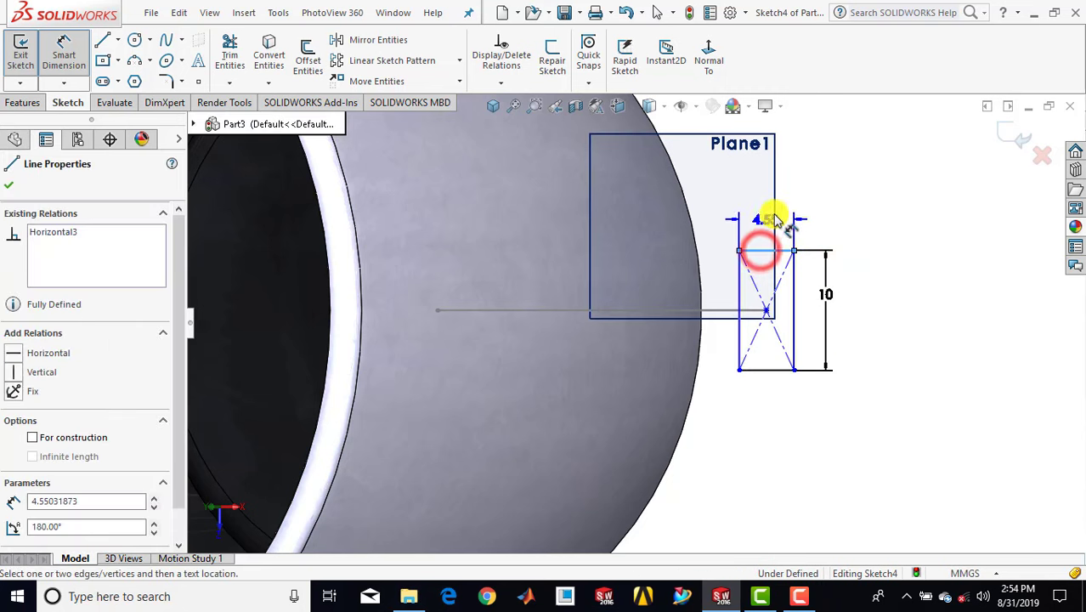
{"action": "left_click", "coordinate": [785, 213]}
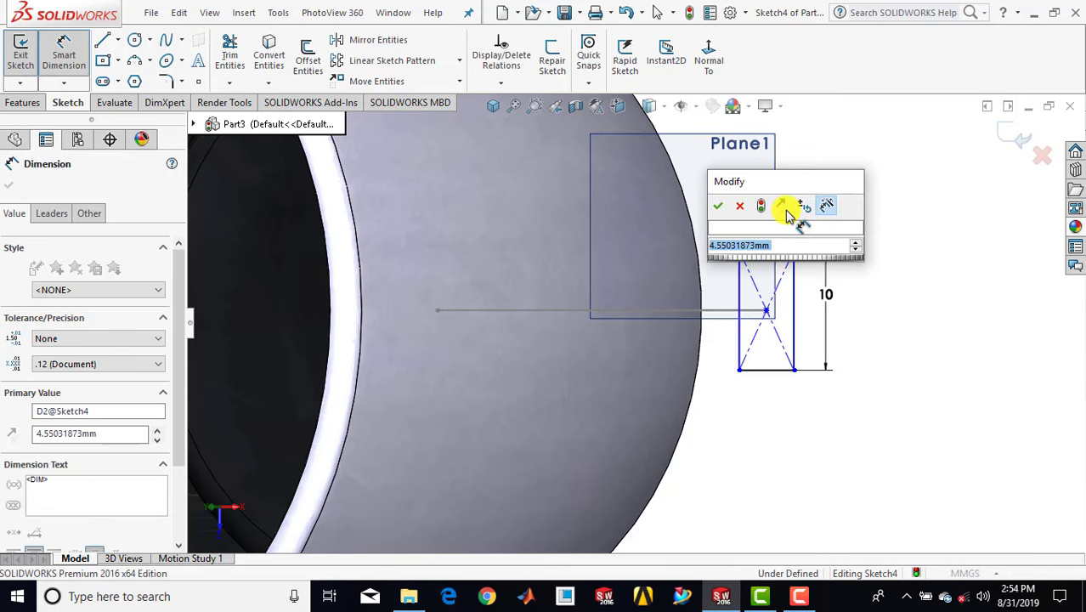
{"action": "key", "text": "Return"}
{"action": "key", "text": "Escape"}
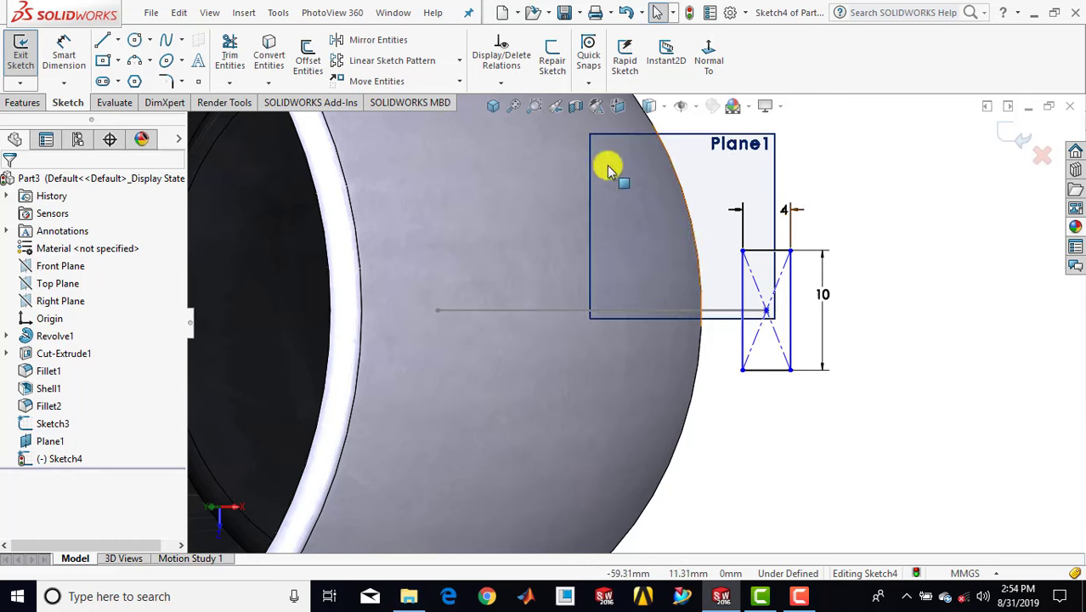
- Round the profile rectangle's four corners at 1.2 mm, then exit Sketch4 to isometric view
{"action": "left_click", "coordinate": [166, 82]}
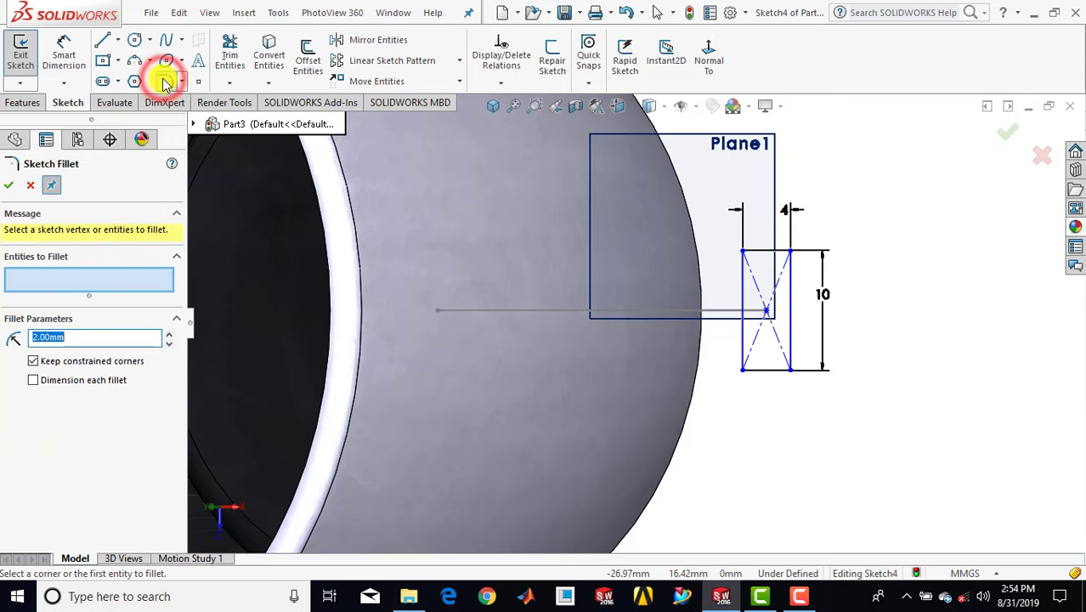
{"action": "type", "text": "1."}
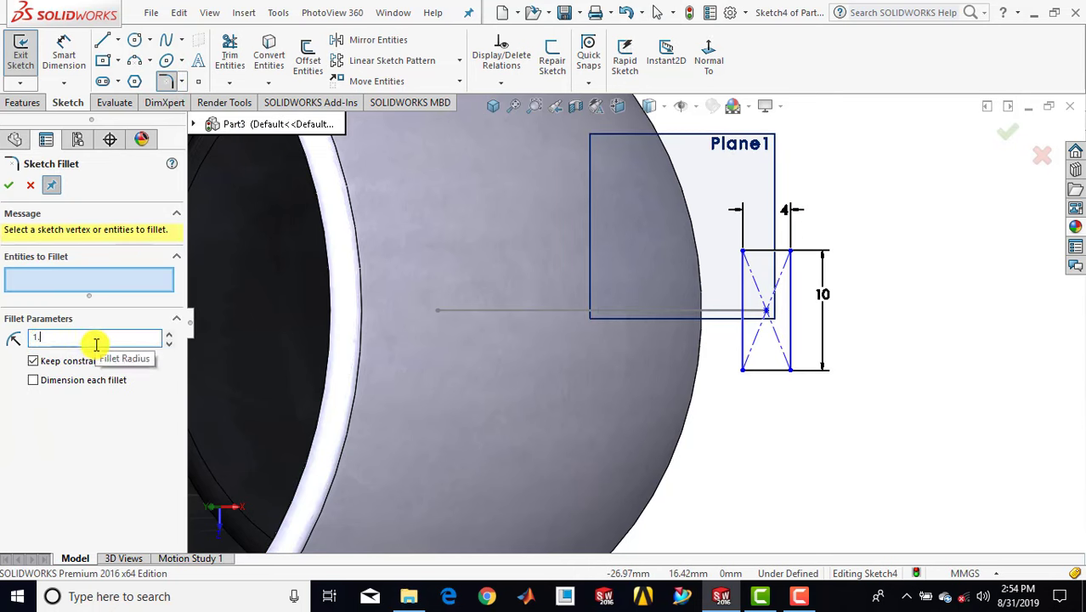
{"action": "type", "text": "2"}
{"action": "key", "text": "Return"}
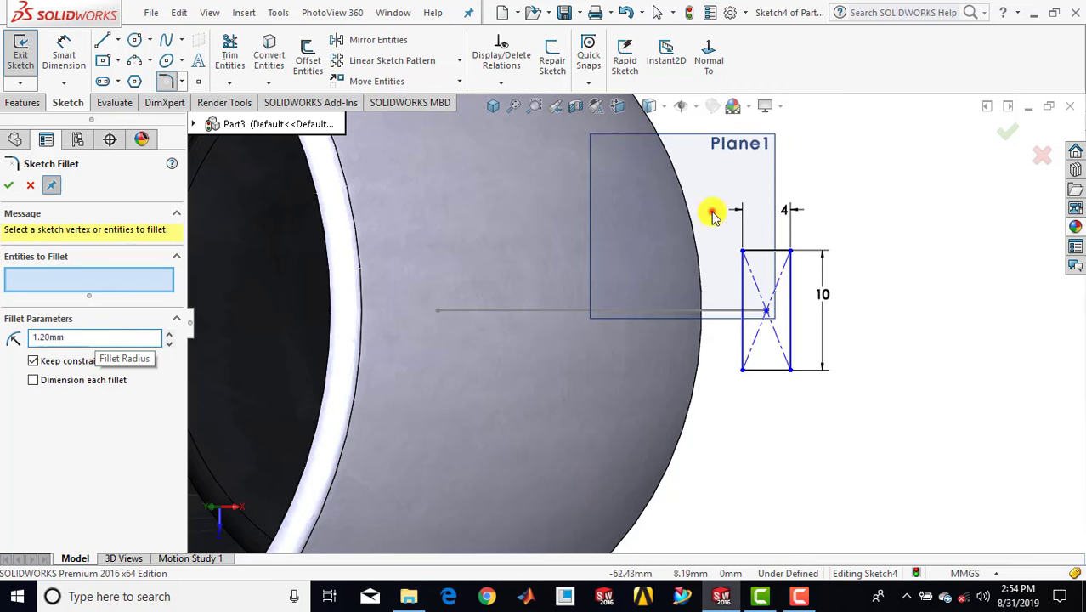
{"action": "left_click_drag", "start_coordinate": [712, 215], "coordinate": [844, 420]}
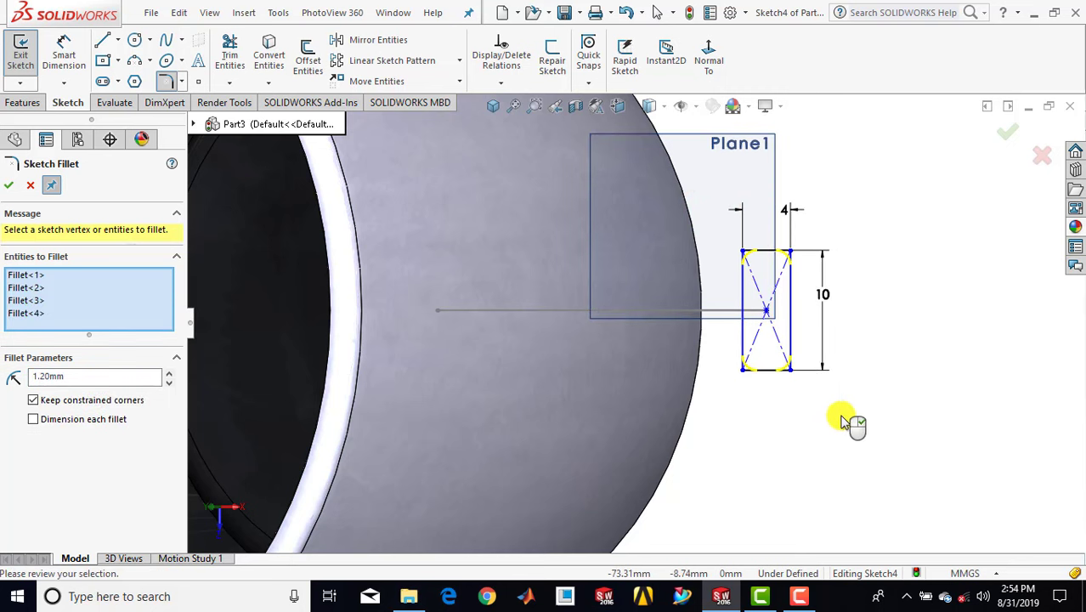
{"action": "left_click", "coordinate": [9, 185]}
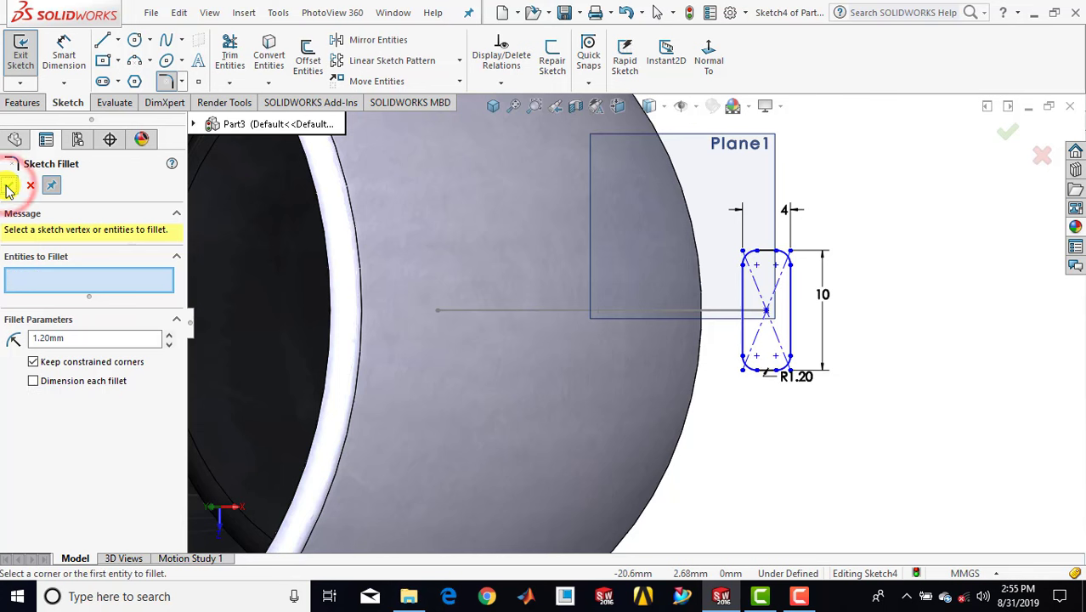
{"action": "left_click", "coordinate": [9, 185]}
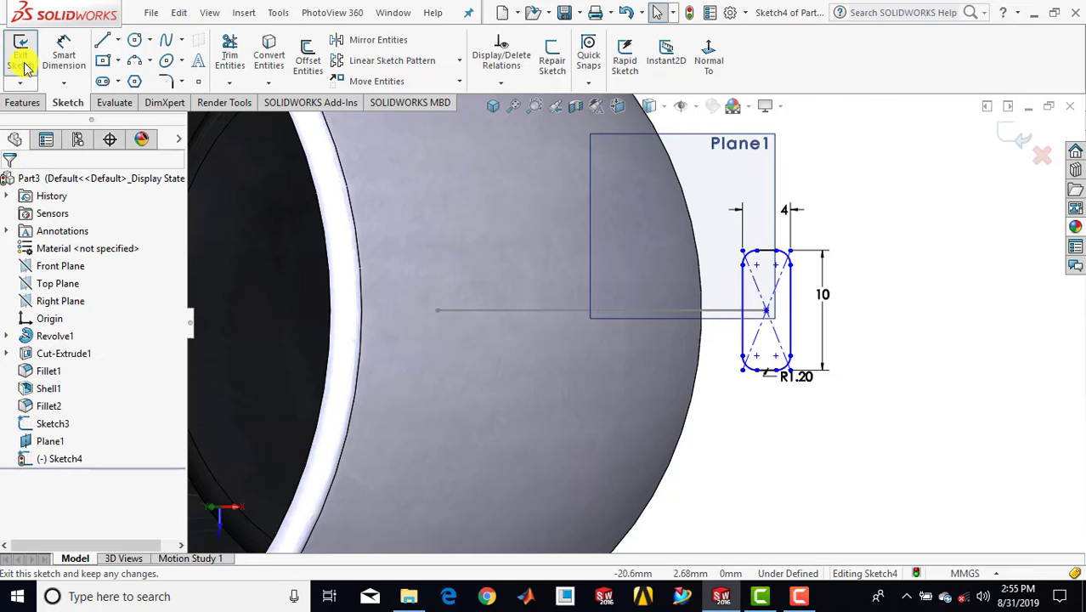
{"action": "left_click", "coordinate": [493, 105]}
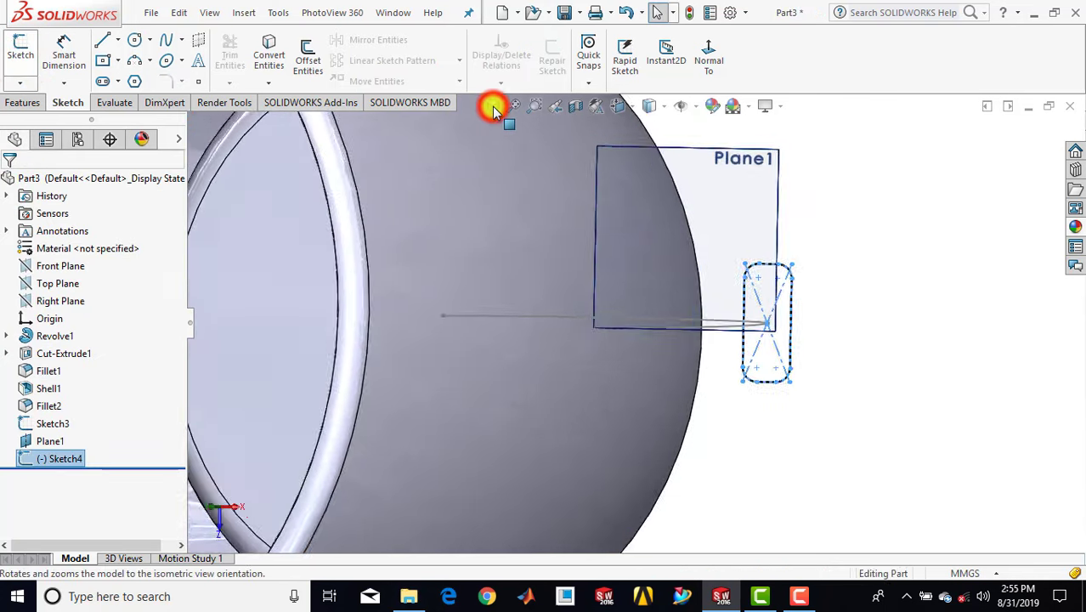
{"action": "scroll", "coordinate": [641, 268], "scroll_direction": "down", "scroll_amount": 2}
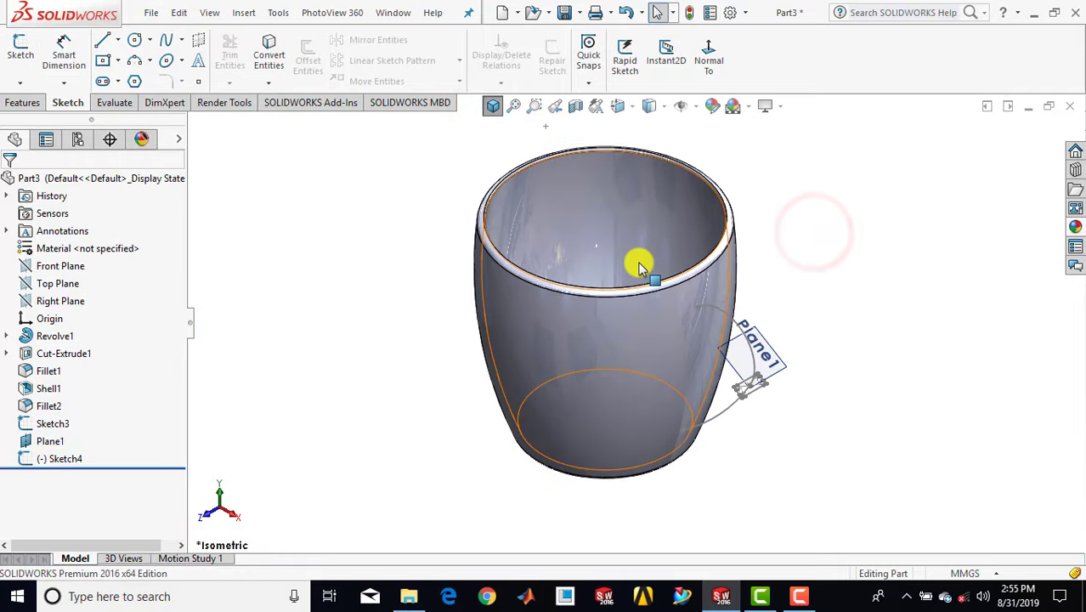
{"action": "left_click", "coordinate": [21, 101]}
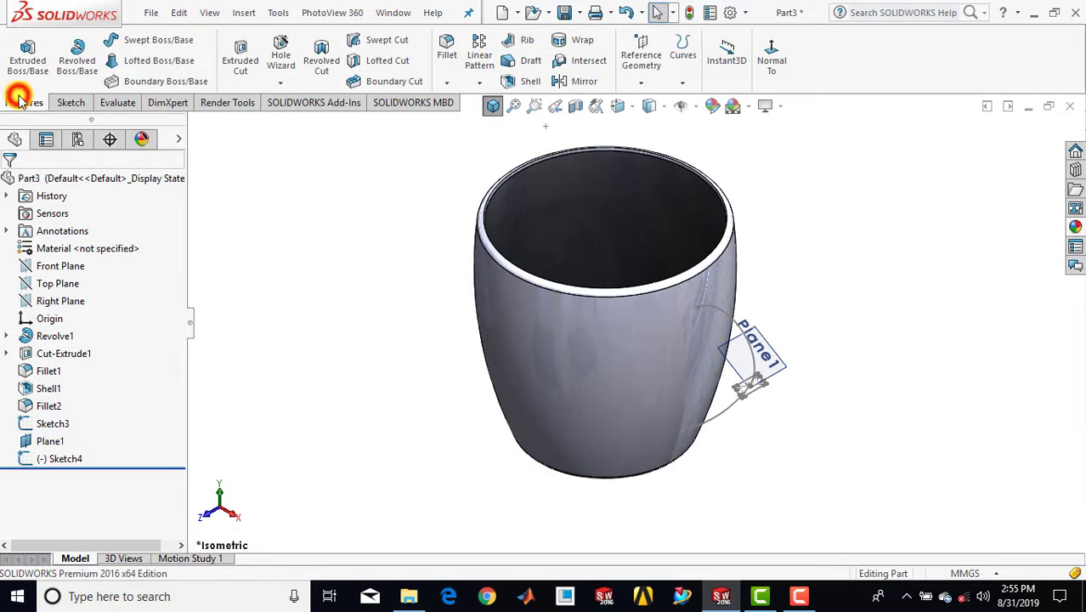
- Sweep the Sketch4 profile bidirectionally along the Sketch3 path, aligned with end faces
{"action": "left_click", "coordinate": [169, 44]}
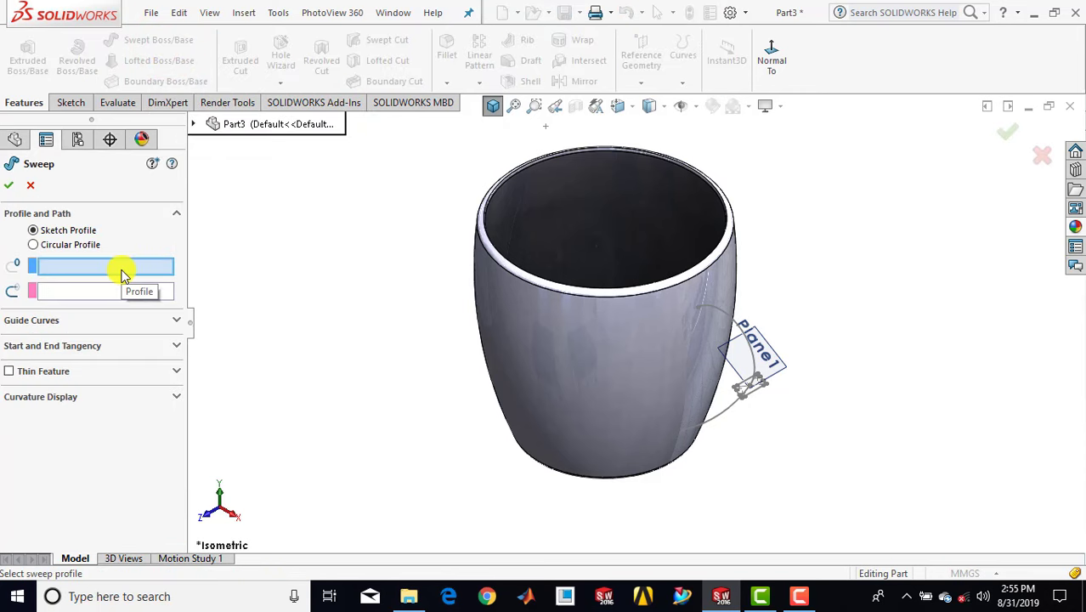
{"action": "scroll", "coordinate": [764, 390], "scroll_direction": "down", "scroll_amount": 5}
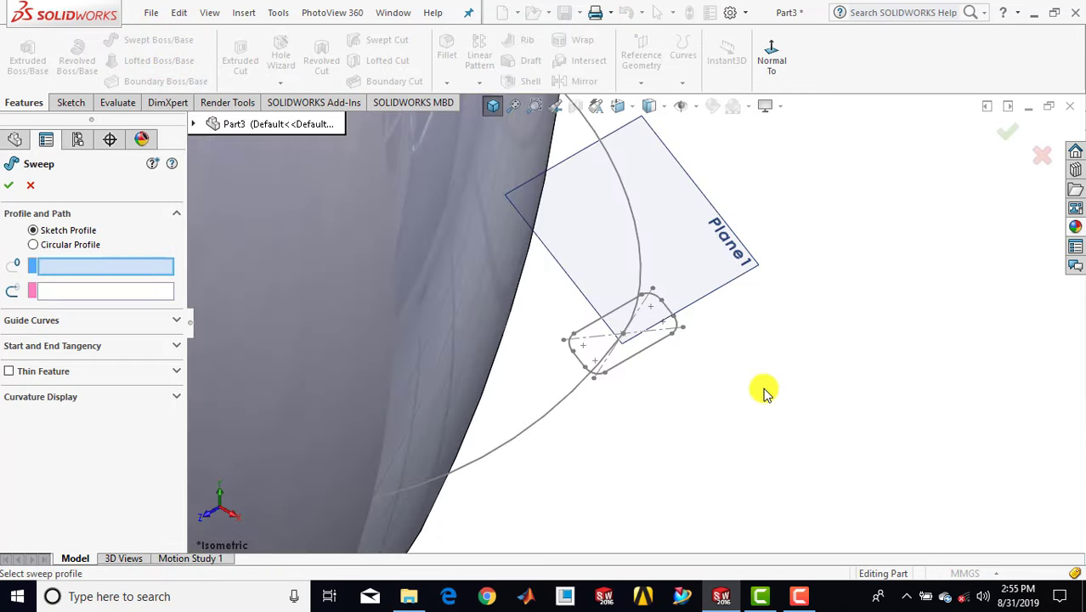
{"action": "left_click", "coordinate": [624, 361]}
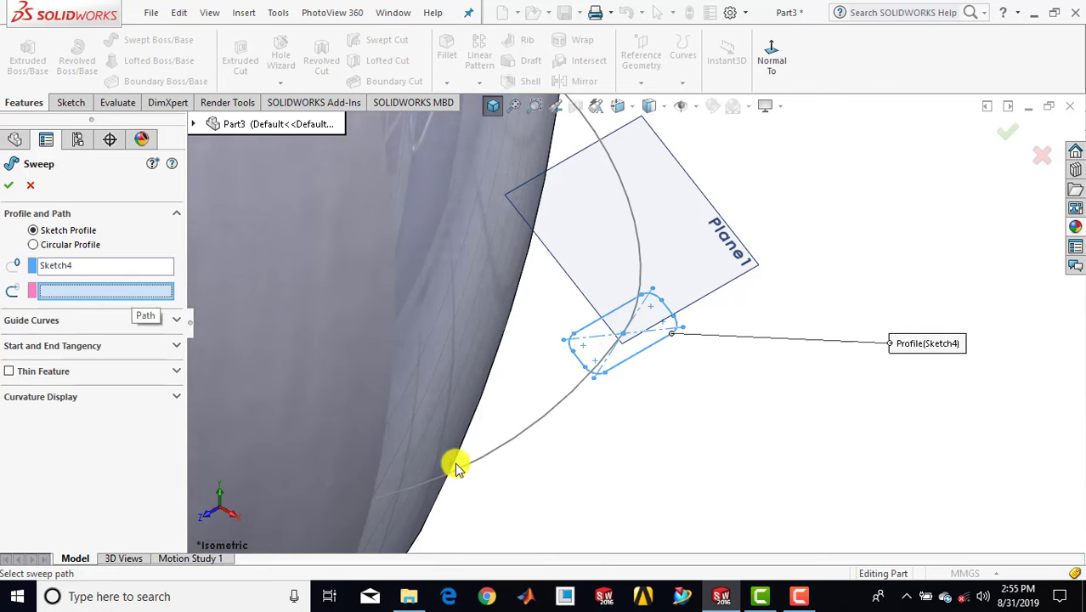
{"action": "left_click", "coordinate": [501, 451]}
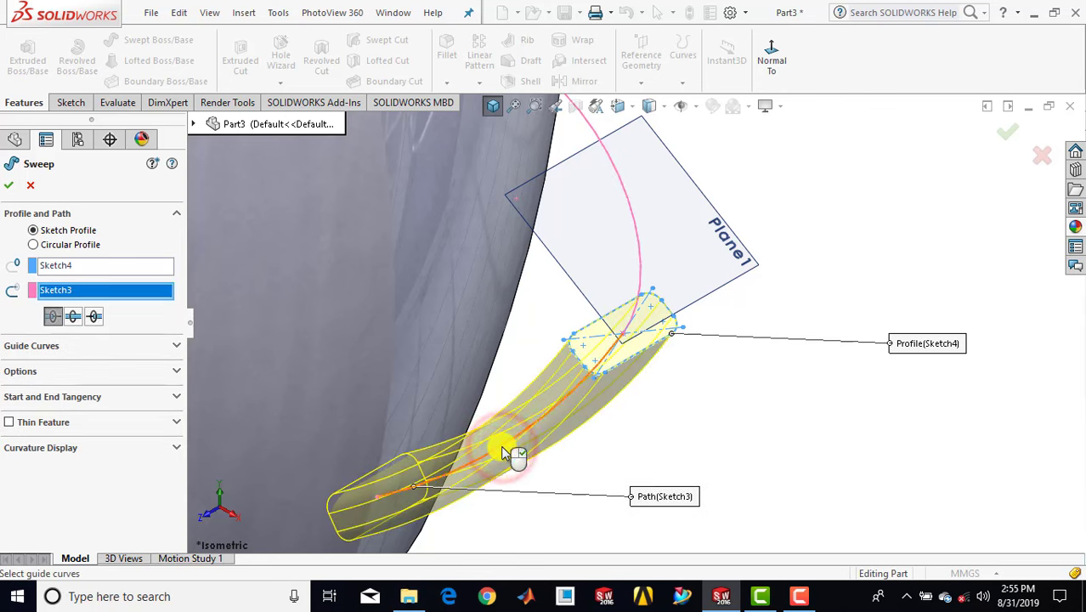
{"action": "left_click", "coordinate": [75, 317]}
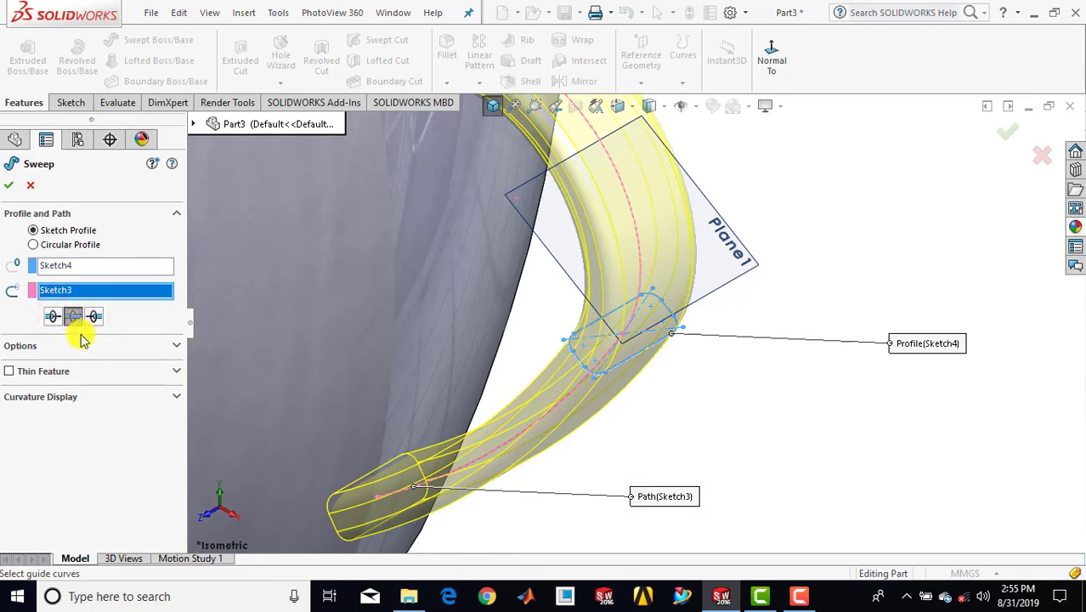
{"action": "left_click", "coordinate": [82, 344]}
{"action": "scroll", "coordinate": [381, 335], "scroll_direction": "up", "scroll_amount": 3}
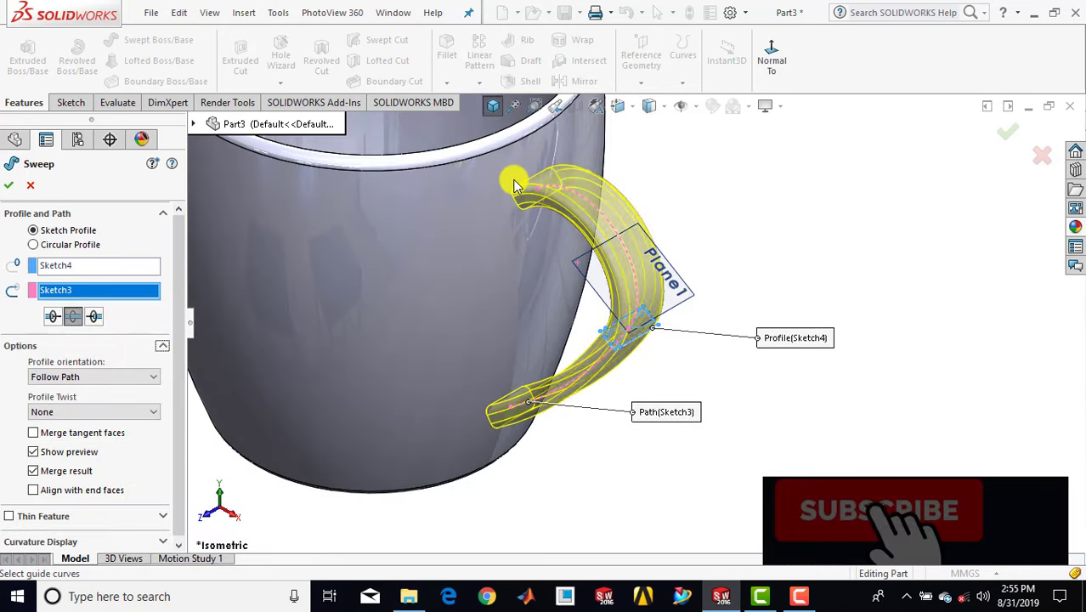
{"action": "scroll", "coordinate": [514, 185], "scroll_direction": "down", "scroll_amount": 4}
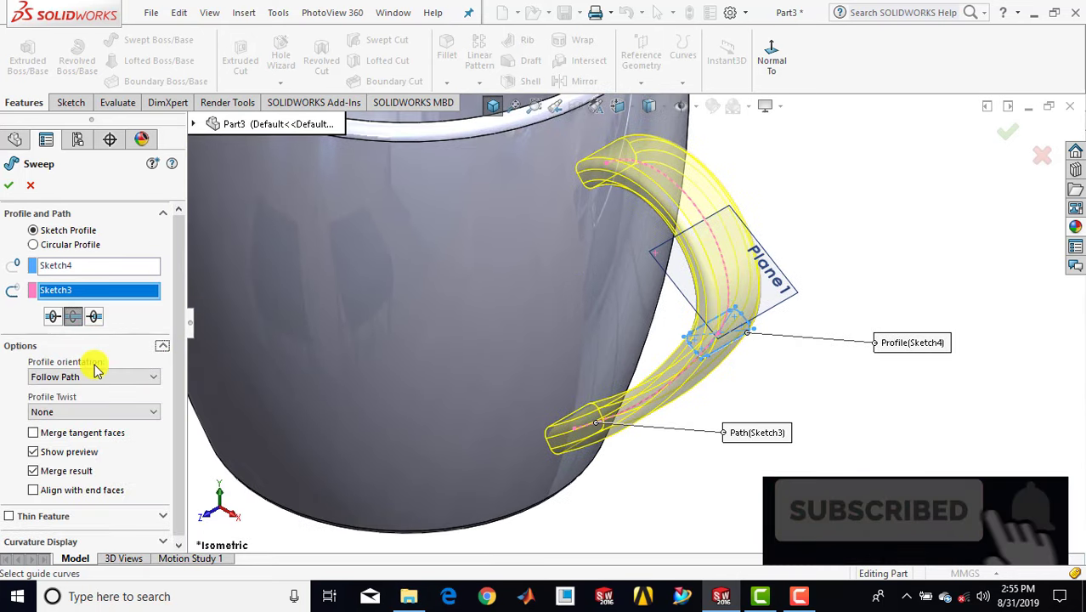
{"action": "left_click", "coordinate": [38, 490]}
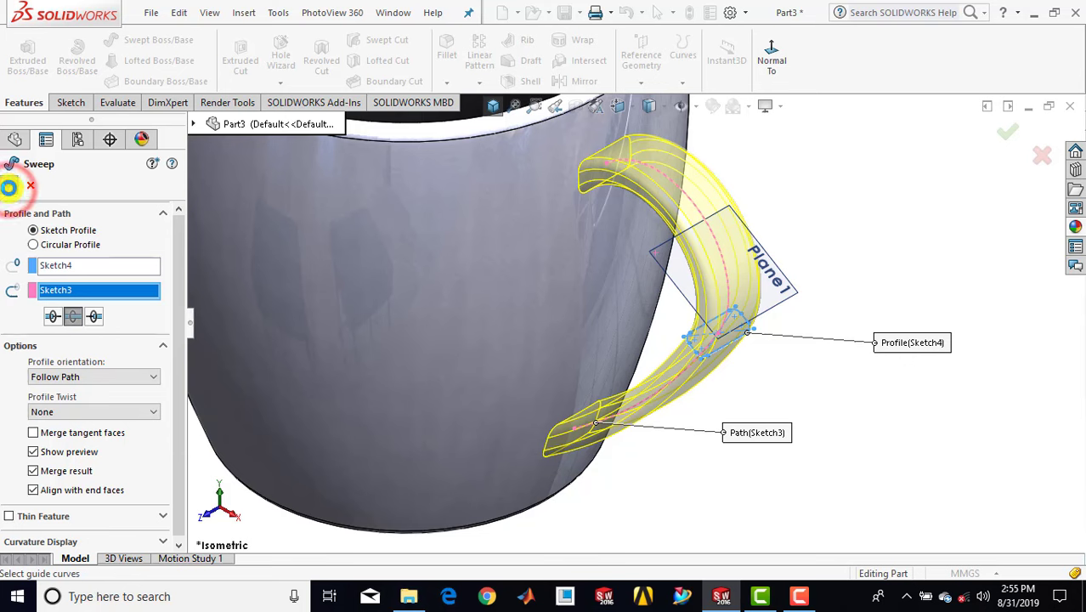
{"action": "left_click", "coordinate": [8, 187]}
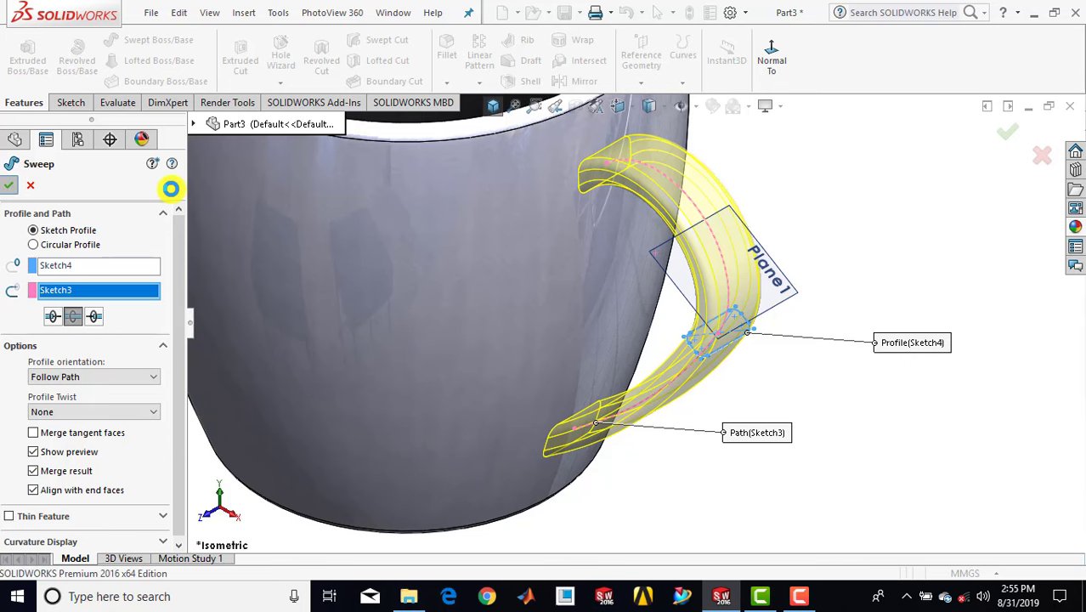
{"action": "left_click", "coordinate": [498, 113]}
- Clear the handle selection and hide Plane1, leaving only the mug and handle visible
{"action": "left_click", "coordinate": [429, 169]}
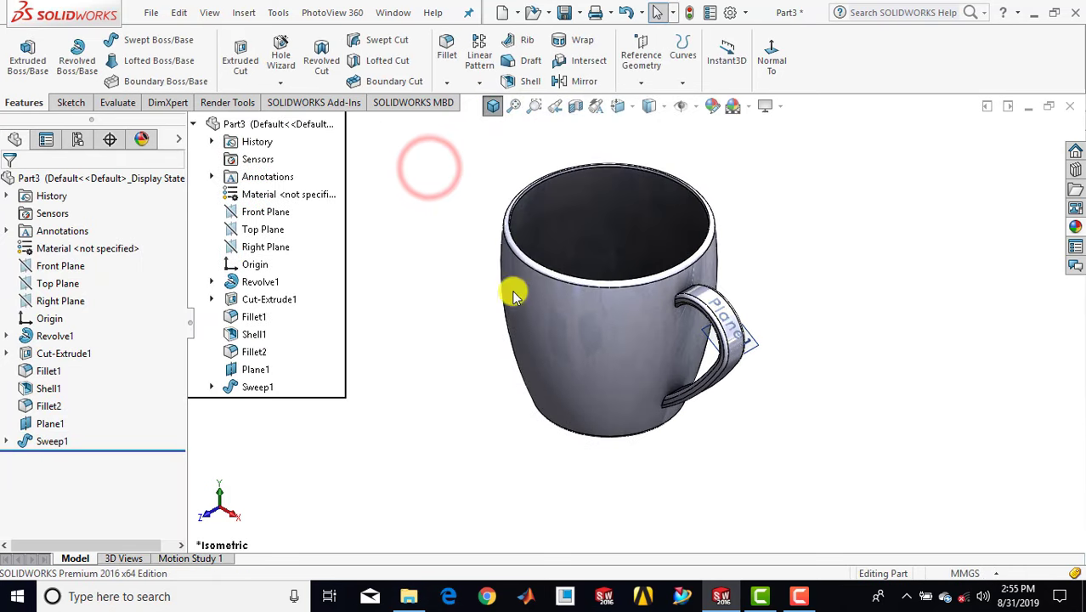
{"action": "right_click", "coordinate": [757, 348]}
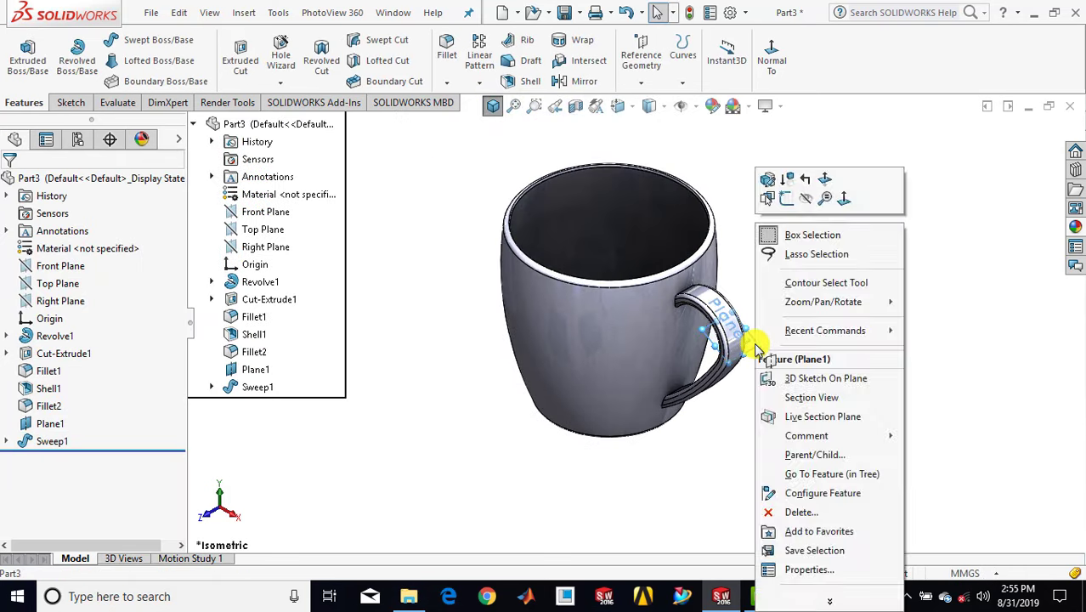
{"action": "left_click", "coordinate": [804, 197]}
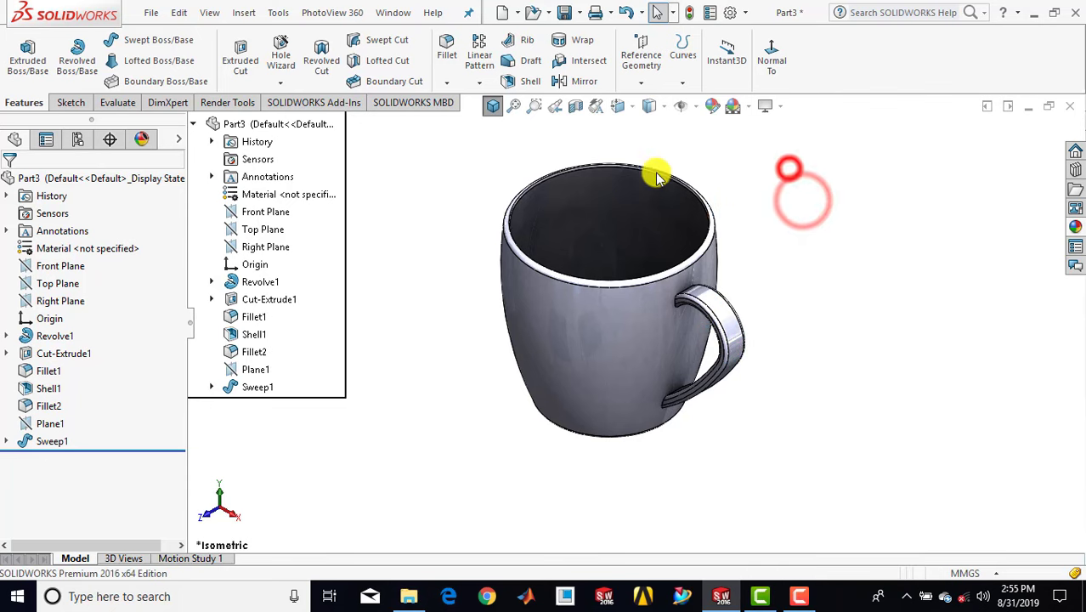
{"action": "scroll", "coordinate": [633, 174], "scroll_direction": "down", "scroll_amount": 2}
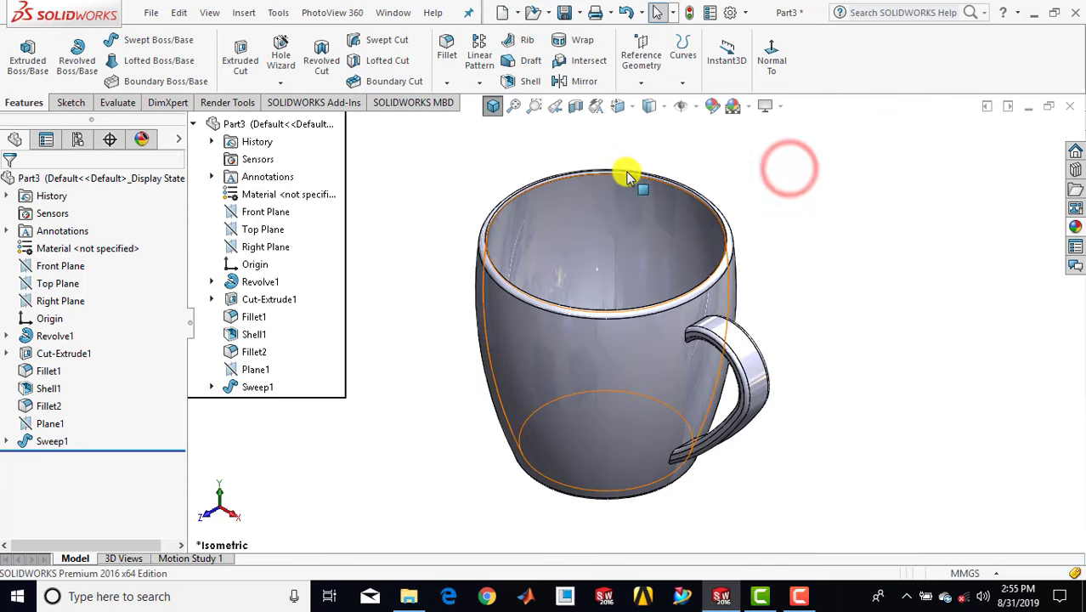
{"action": "left_click", "coordinate": [448, 51]}
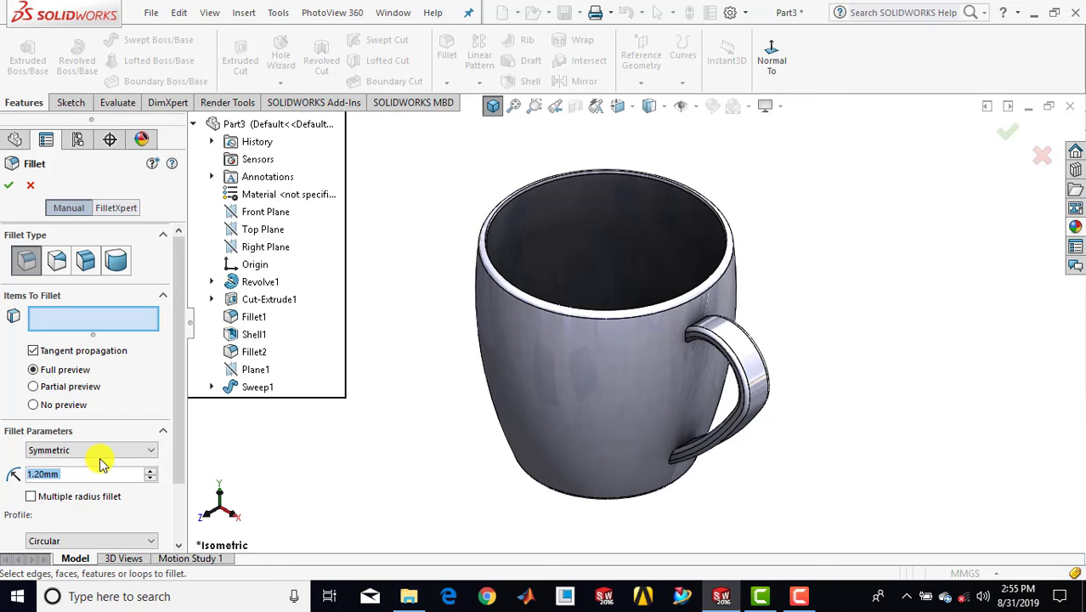
- Pick the handle's top and bottom junction edges for the 1.30 mm fillet
{"action": "scroll", "coordinate": [100, 463], "scroll_direction": "up", "scroll_amount": 1}
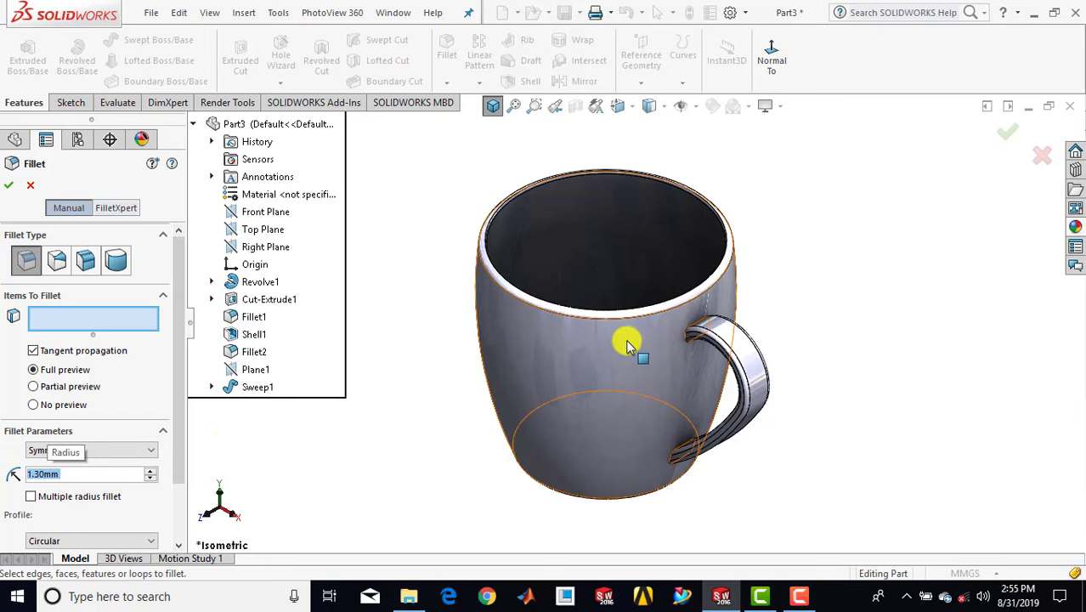
{"action": "scroll", "coordinate": [679, 322], "scroll_direction": "down", "scroll_amount": 4}
{"action": "scroll", "coordinate": [722, 309], "scroll_direction": "up", "scroll_amount": 2}
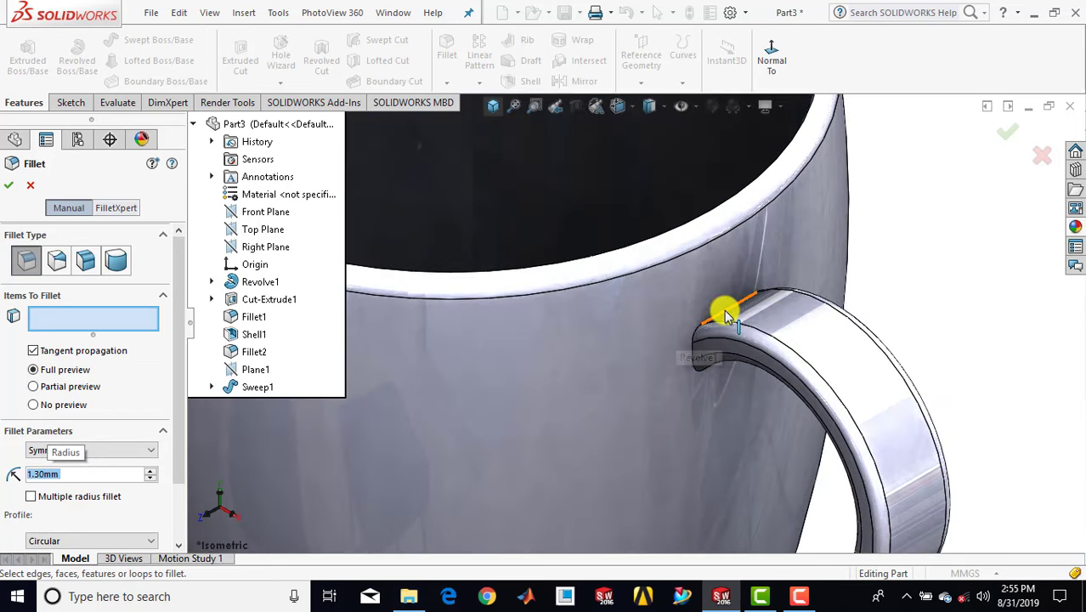
{"action": "left_click", "coordinate": [716, 321]}
{"action": "scroll", "coordinate": [684, 360], "scroll_direction": "up", "scroll_amount": 3}
{"action": "scroll", "coordinate": [659, 452], "scroll_direction": "down", "scroll_amount": 4}
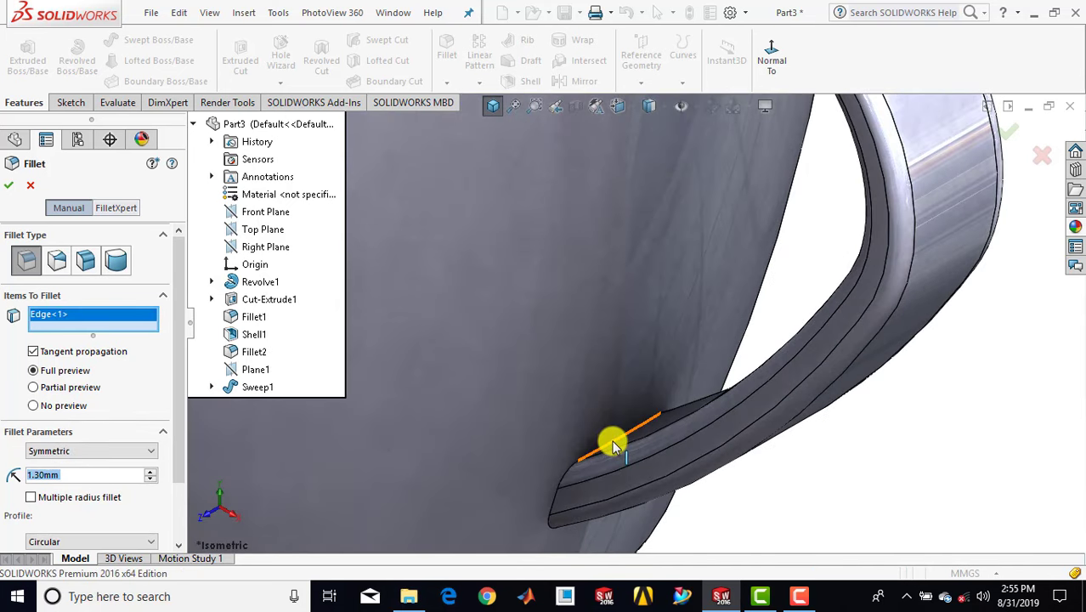
{"action": "left_click", "coordinate": [612, 442]}
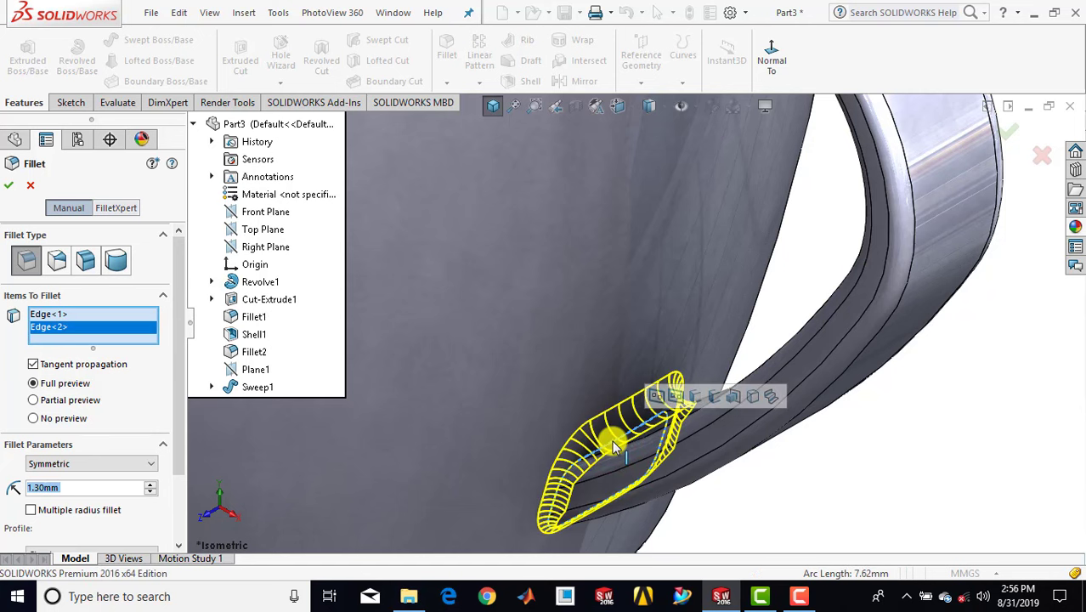